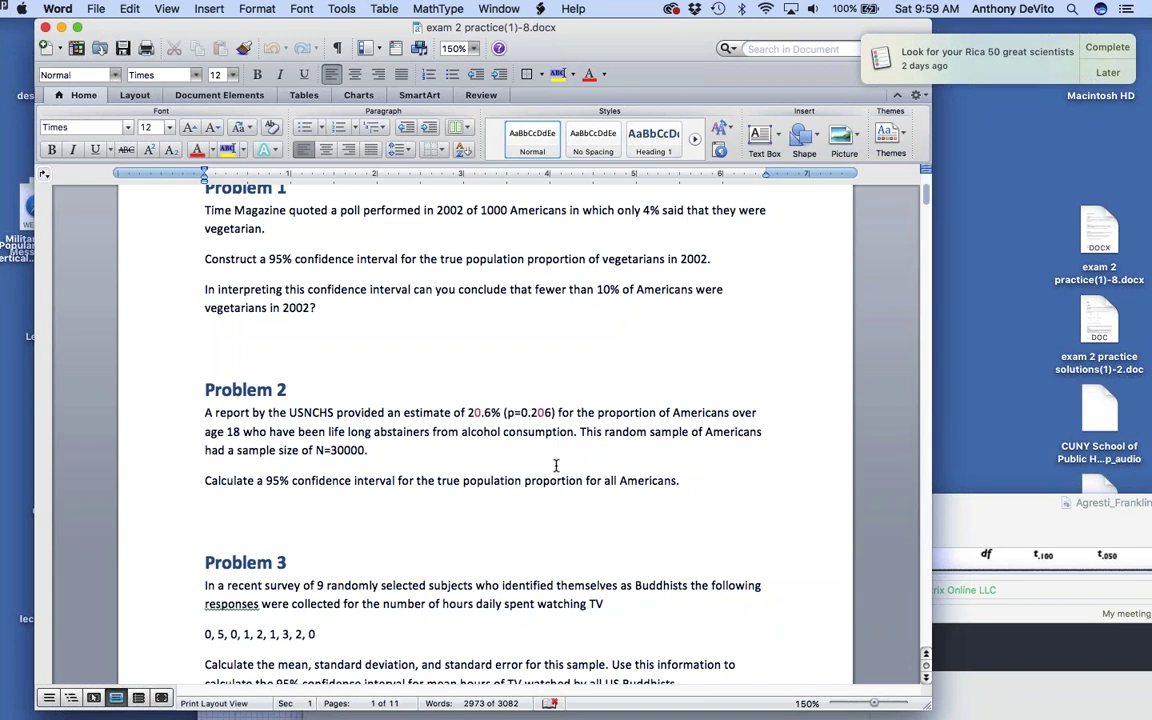
Step: Read Problem 1 in the Confidence Intervals section, marking its question about whether fewer than 10% of Americans were vegetarians
{"action": "scroll", "coordinate": [556, 465], "scroll_direction": "down", "scroll_amount": 4}
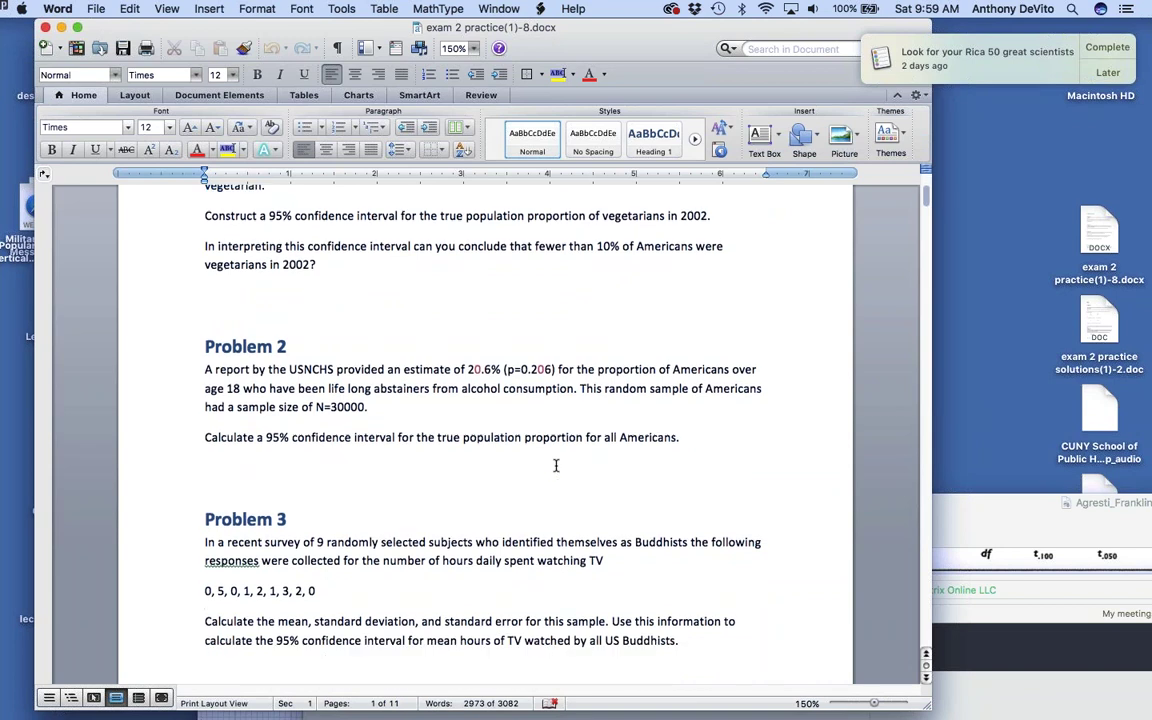
{"action": "scroll", "coordinate": [556, 465], "scroll_direction": "up", "scroll_amount": 8}
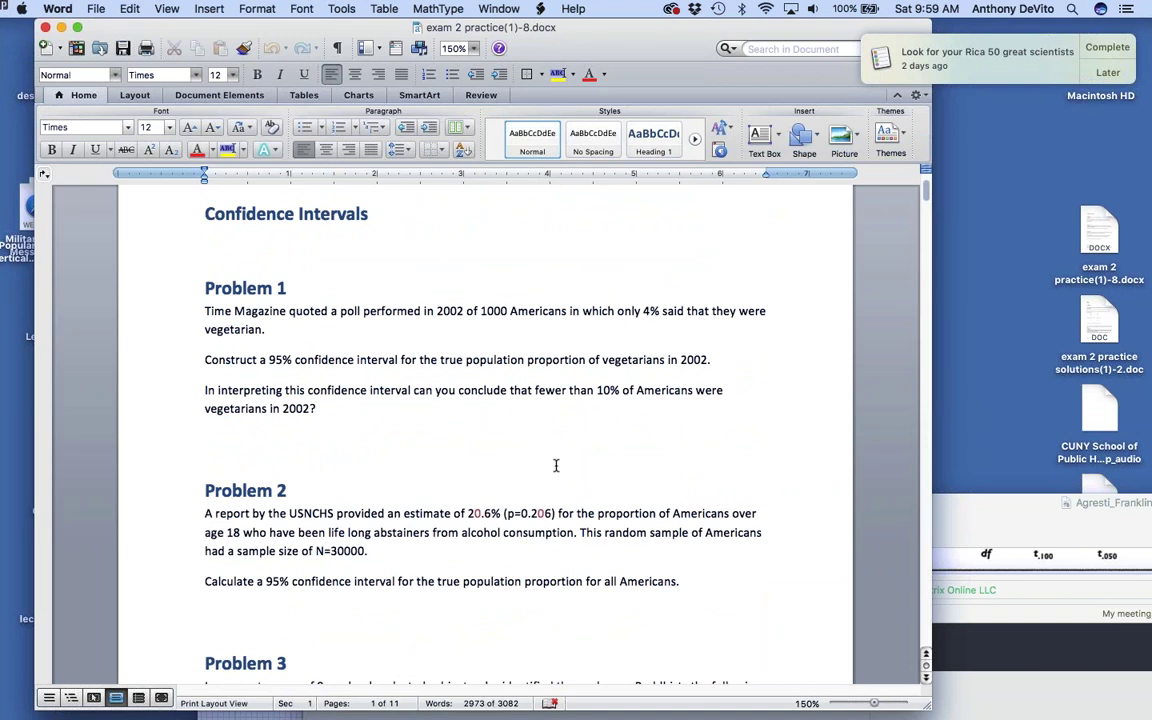
{"action": "scroll", "coordinate": [556, 465], "scroll_direction": "down", "scroll_amount": 3}
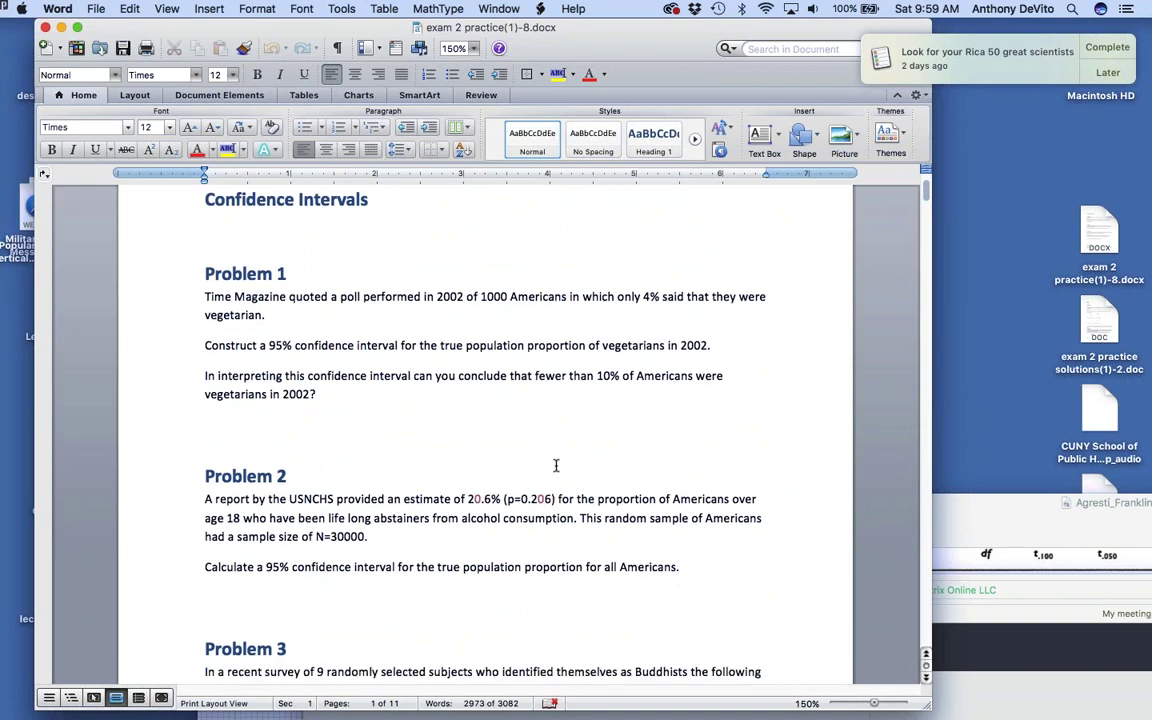
{"action": "scroll", "coordinate": [556, 465], "scroll_direction": "up", "scroll_amount": 2}
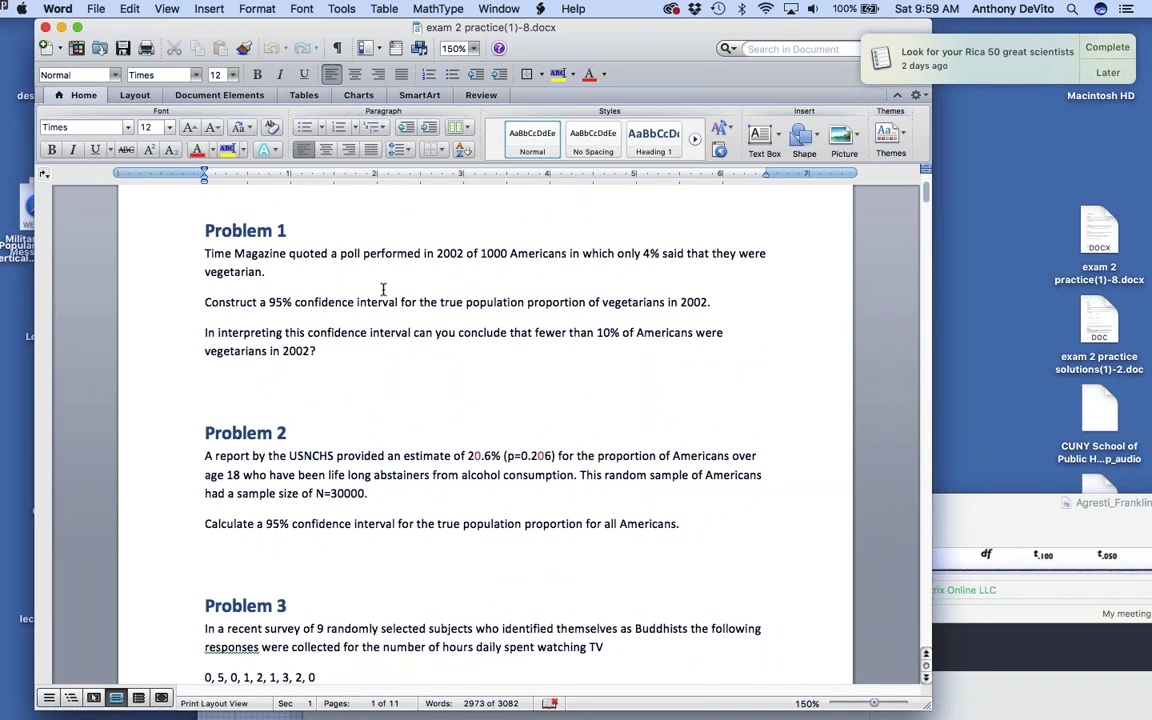
{"action": "left_click_drag", "start_coordinate": [311, 288], "coordinate": [419, 362]}
{"action": "left_click_drag", "start_coordinate": [401, 302], "coordinate": [450, 386]}
{"action": "left_click", "coordinate": [440, 383]}
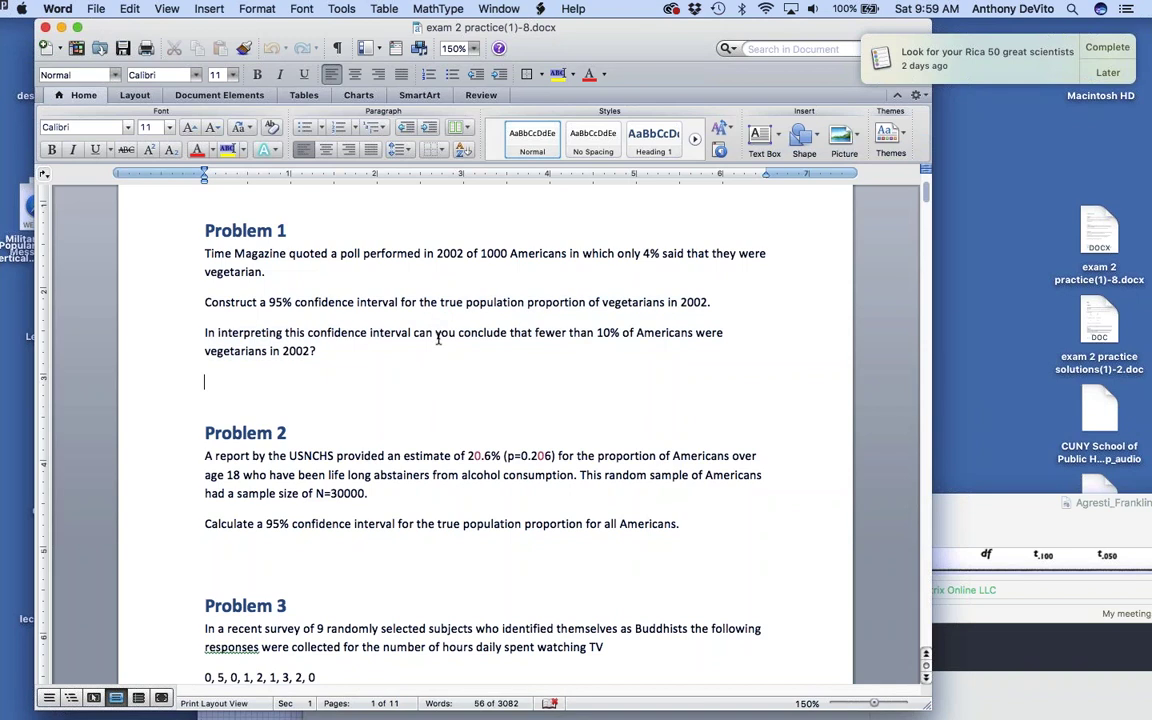
{"action": "left_click_drag", "start_coordinate": [421, 303], "coordinate": [447, 357]}
{"action": "left_click", "coordinate": [421, 321]}
{"action": "left_click", "coordinate": [442, 347]}
{"action": "left_click", "coordinate": [440, 350]}
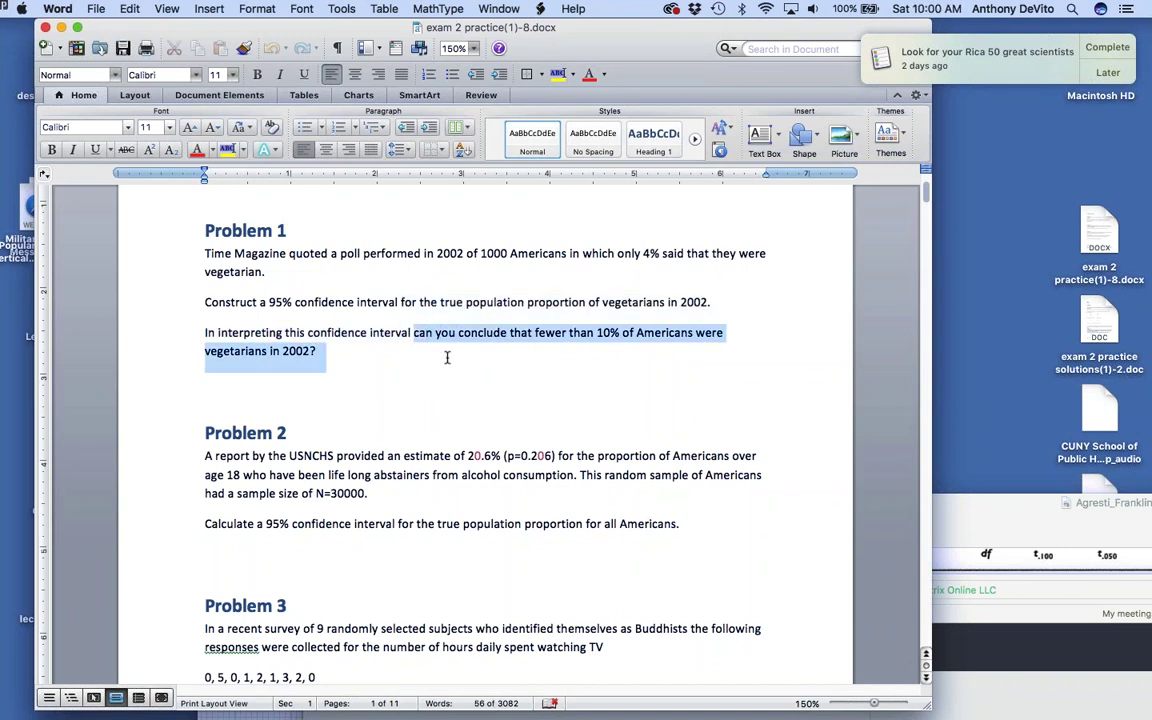
{"action": "left_click", "coordinate": [436, 335]}
{"action": "double_click", "coordinate": [437, 335]}
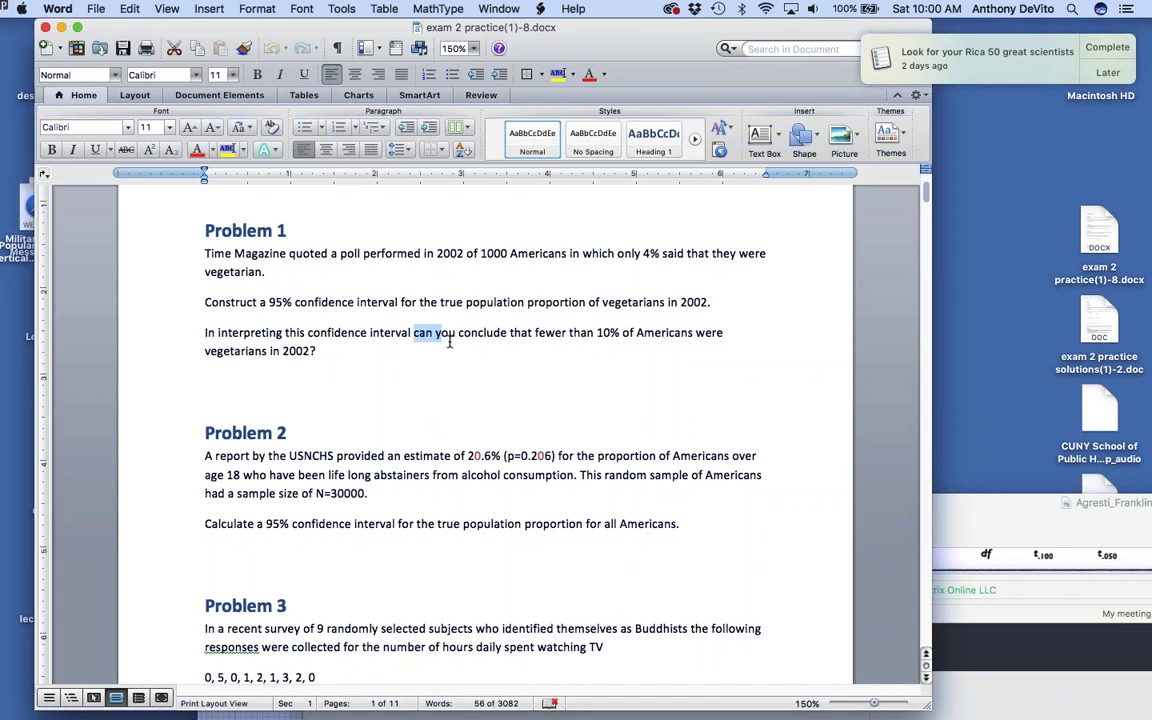
{"action": "left_click_drag", "start_coordinate": [597, 333], "coordinate": [620, 333]}
{"action": "left_click", "coordinate": [684, 350]}
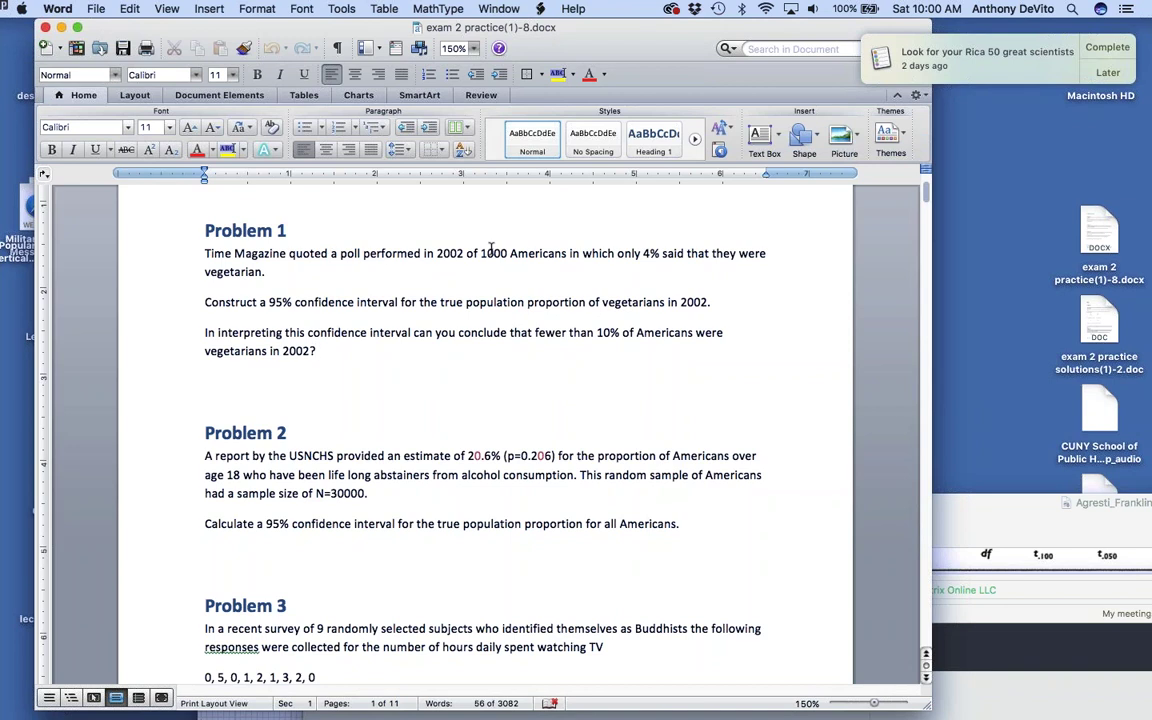
Step: Point out the key figures in Problem 1 by selecting the sample size 1000, the 4% proportion and the 10% comparison value
{"action": "left_click_drag", "start_coordinate": [643, 254], "coordinate": [657, 256]}
{"action": "left_click", "coordinate": [582, 271]}
{"action": "double_click", "coordinate": [494, 254]}
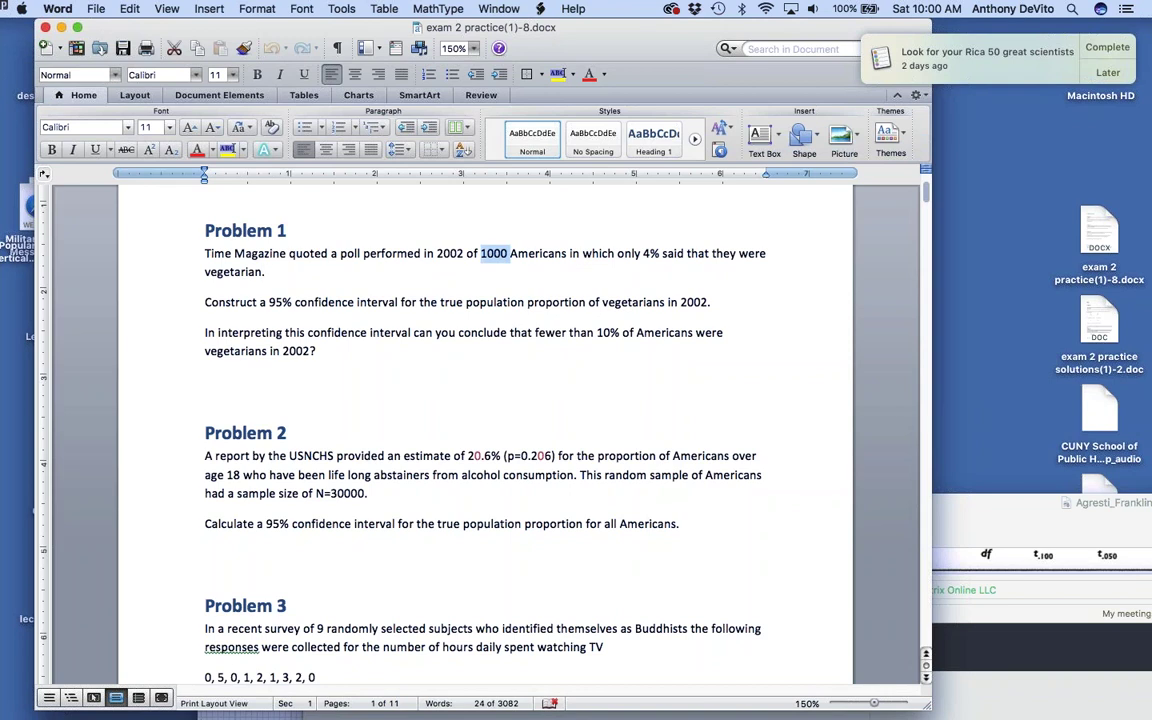
{"action": "key", "text": "Down"}
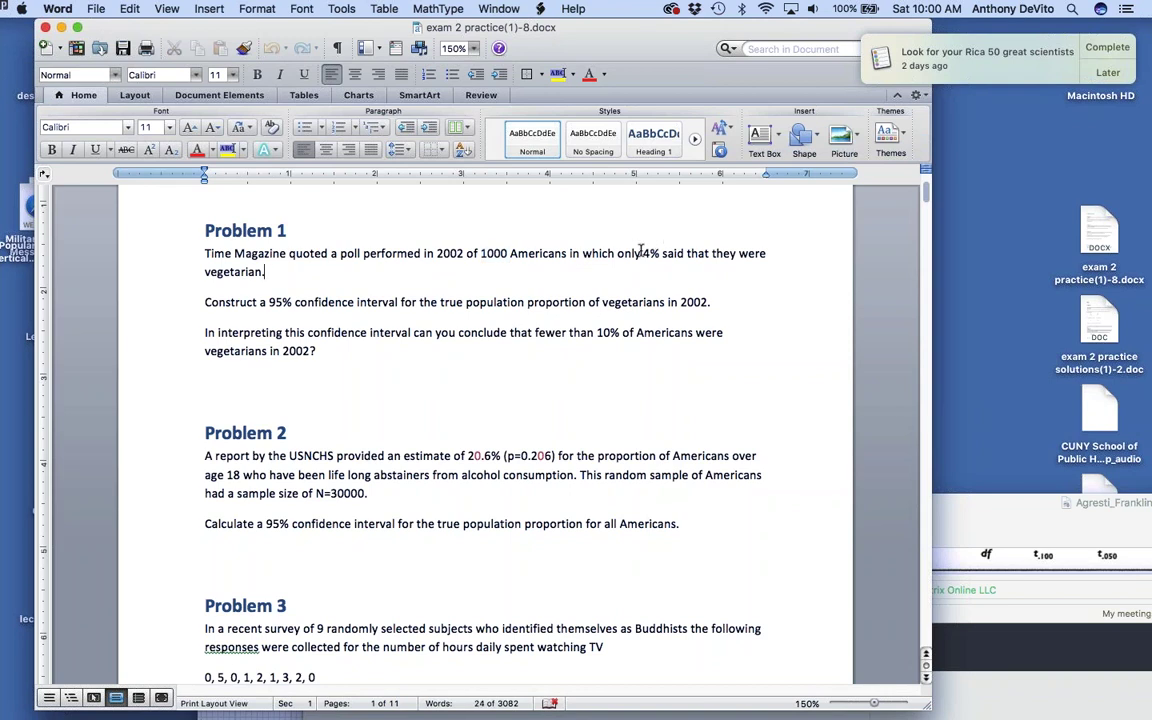
{"action": "double_click", "coordinate": [650, 253]}
{"action": "left_click", "coordinate": [656, 256]}
{"action": "left_click", "coordinate": [645, 253]}
{"action": "double_click", "coordinate": [645, 253]}
{"action": "left_click", "coordinate": [644, 254]}
{"action": "left_click_drag", "start_coordinate": [597, 336], "coordinate": [619, 336]}
{"action": "left_click", "coordinate": [621, 350]}
Step: Look through the practice questions from Problem 2 to the hypothesis testing questions, ending at Problem 7
{"action": "scroll", "coordinate": [622, 360], "scroll_direction": "down", "scroll_amount": 1}
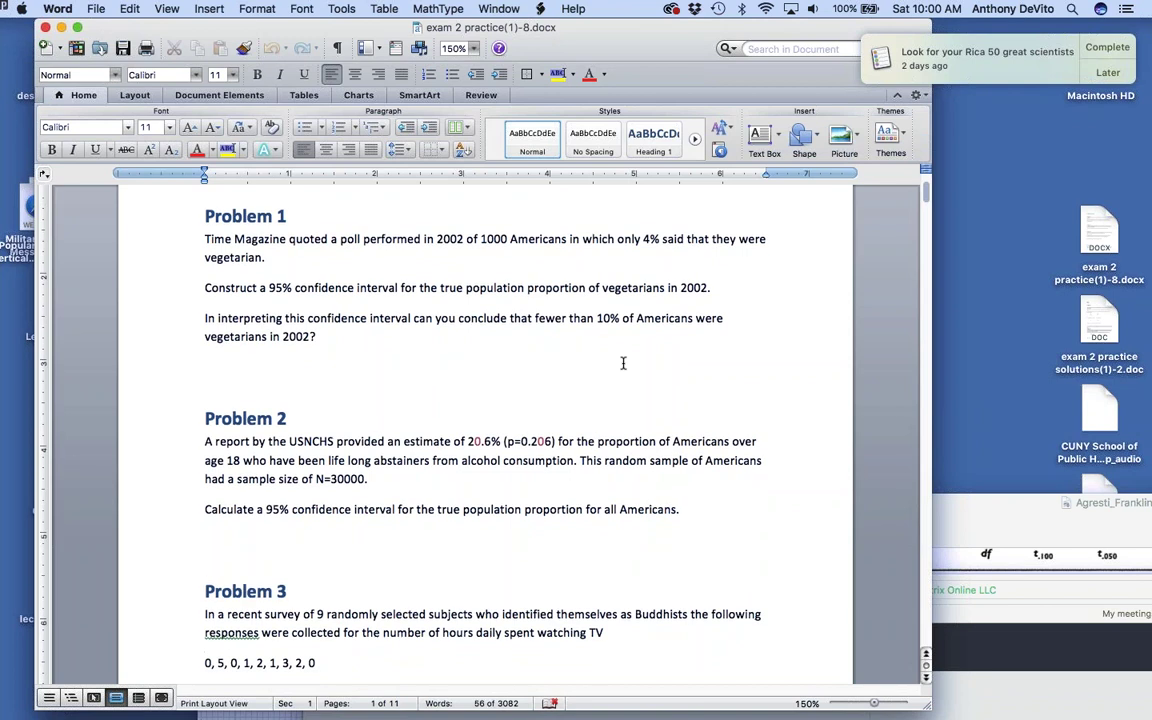
{"action": "scroll", "coordinate": [622, 363], "scroll_direction": "down", "scroll_amount": 4}
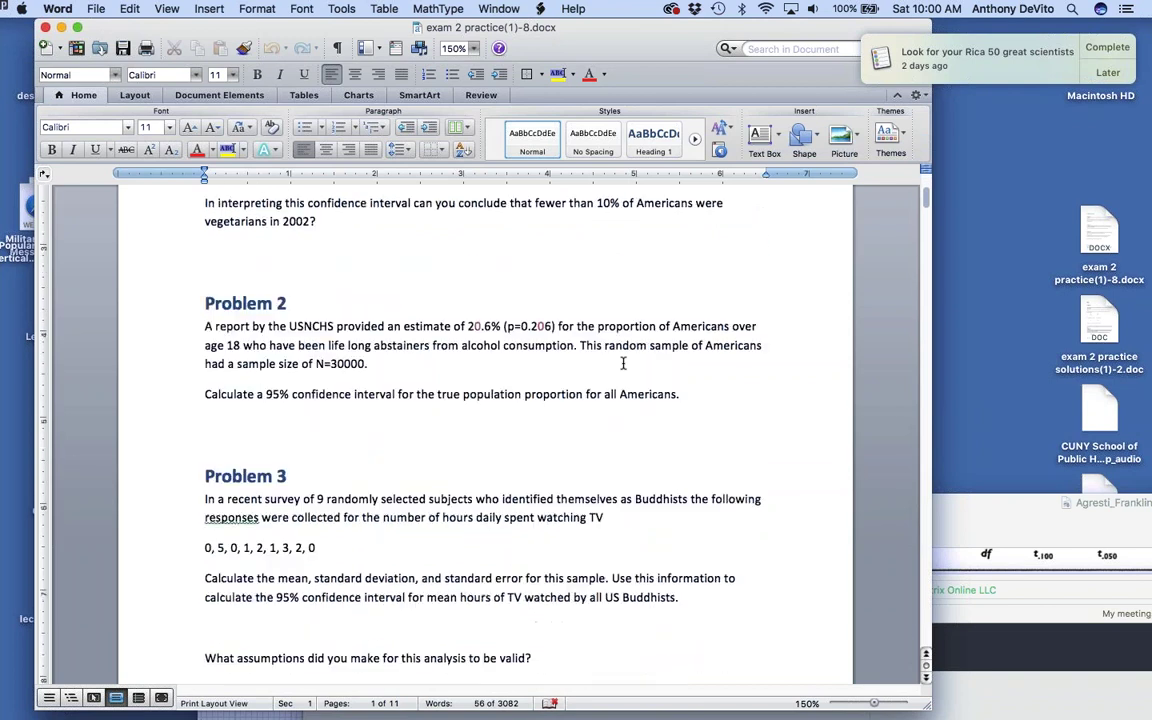
{"action": "scroll", "coordinate": [622, 363], "scroll_direction": "down", "scroll_amount": 3}
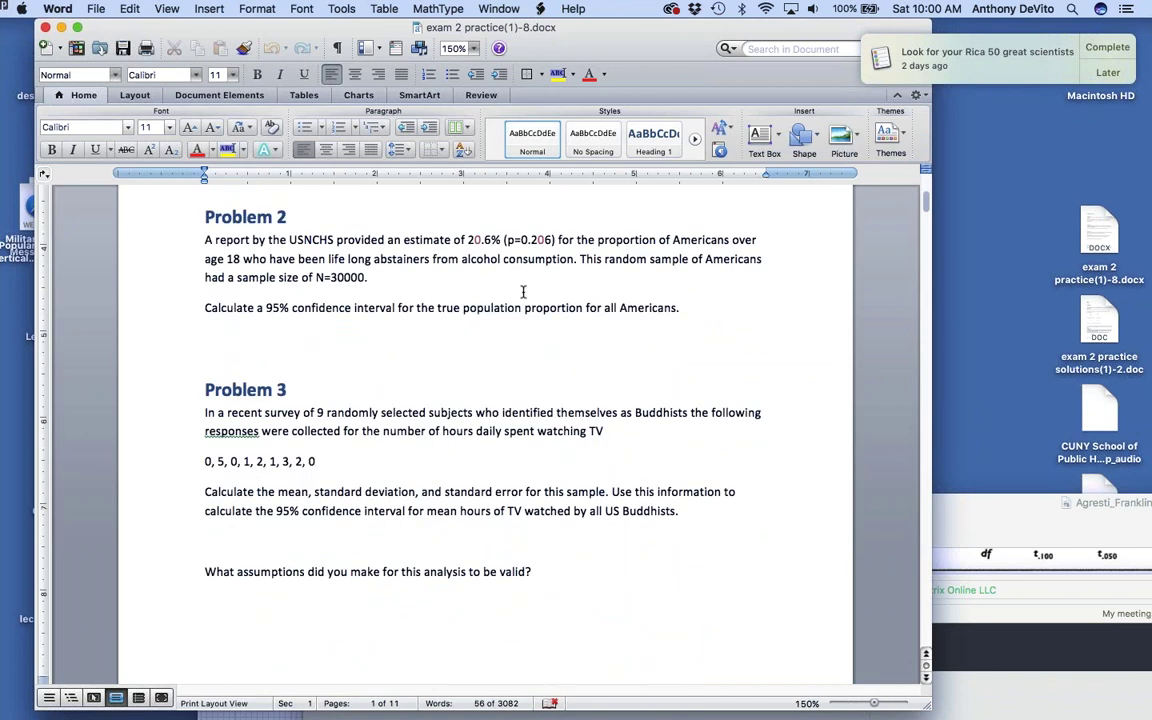
{"action": "scroll", "coordinate": [522, 291], "scroll_direction": "down", "scroll_amount": 10}
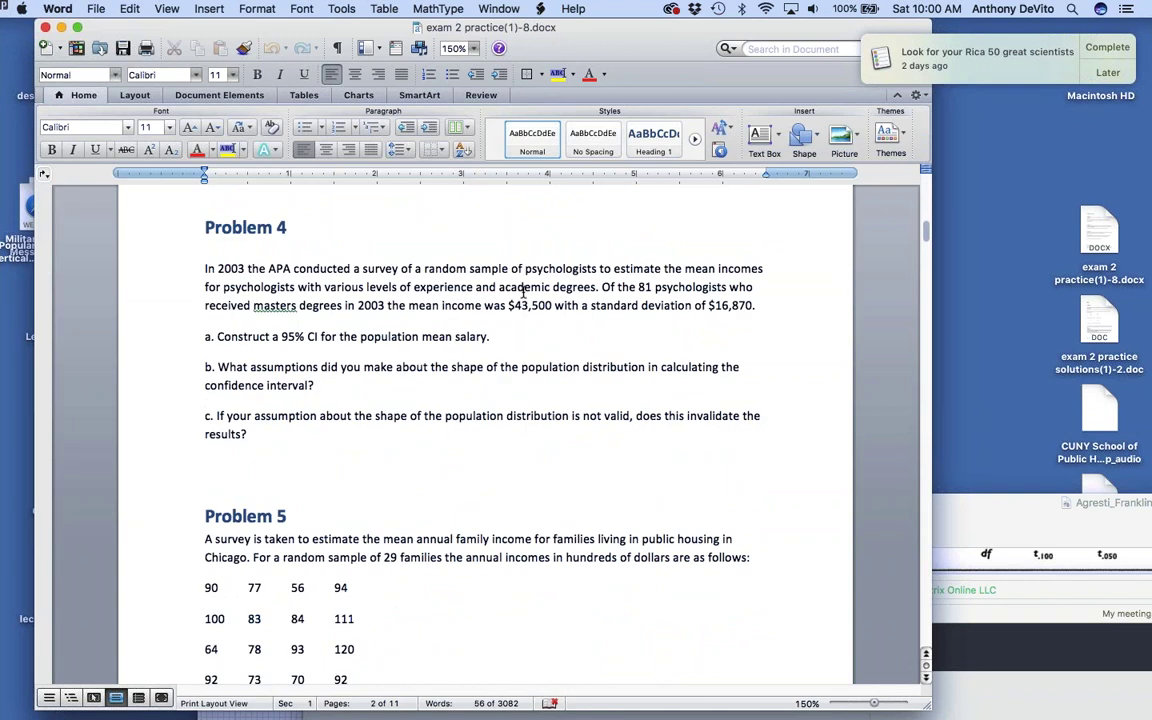
{"action": "scroll", "coordinate": [522, 343], "scroll_direction": "down", "scroll_amount": 2}
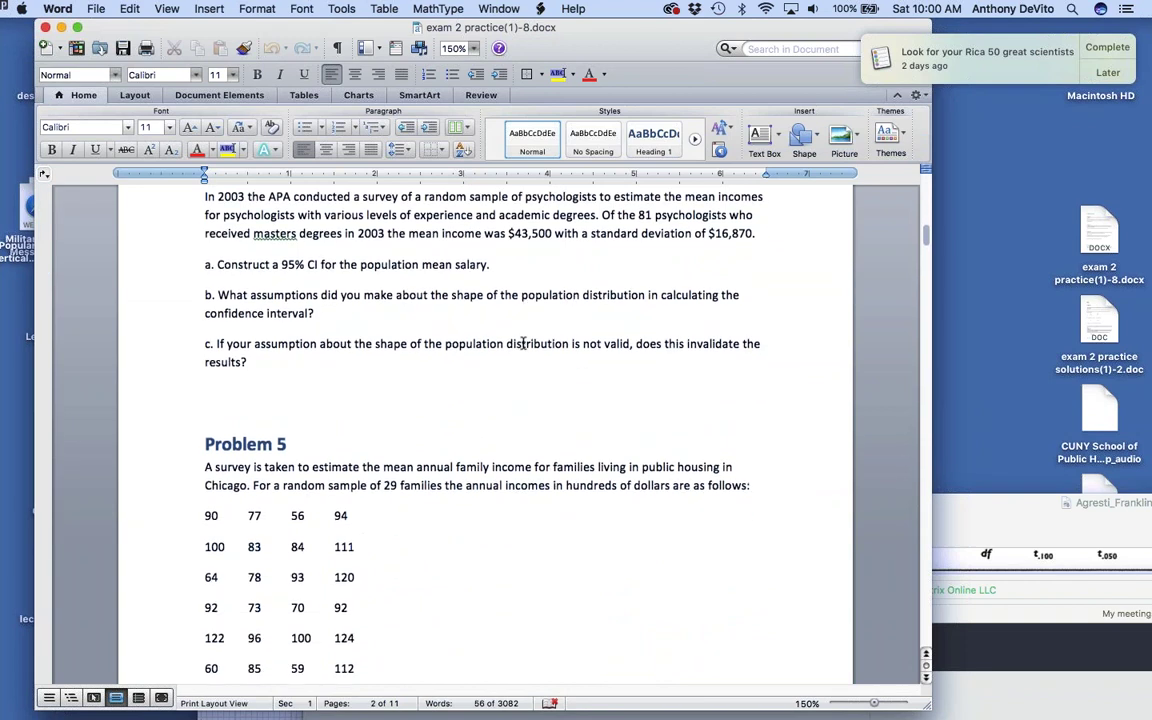
{"action": "scroll", "coordinate": [522, 343], "scroll_direction": "down", "scroll_amount": 15}
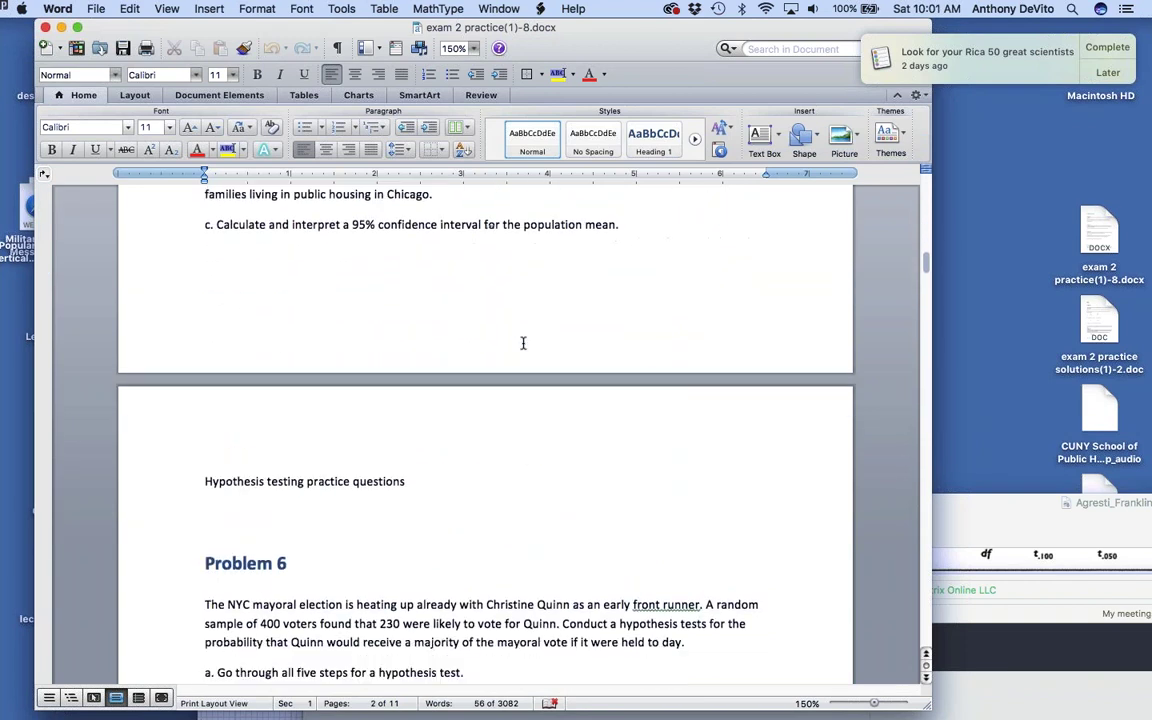
{"action": "scroll", "coordinate": [522, 343], "scroll_direction": "down", "scroll_amount": 10}
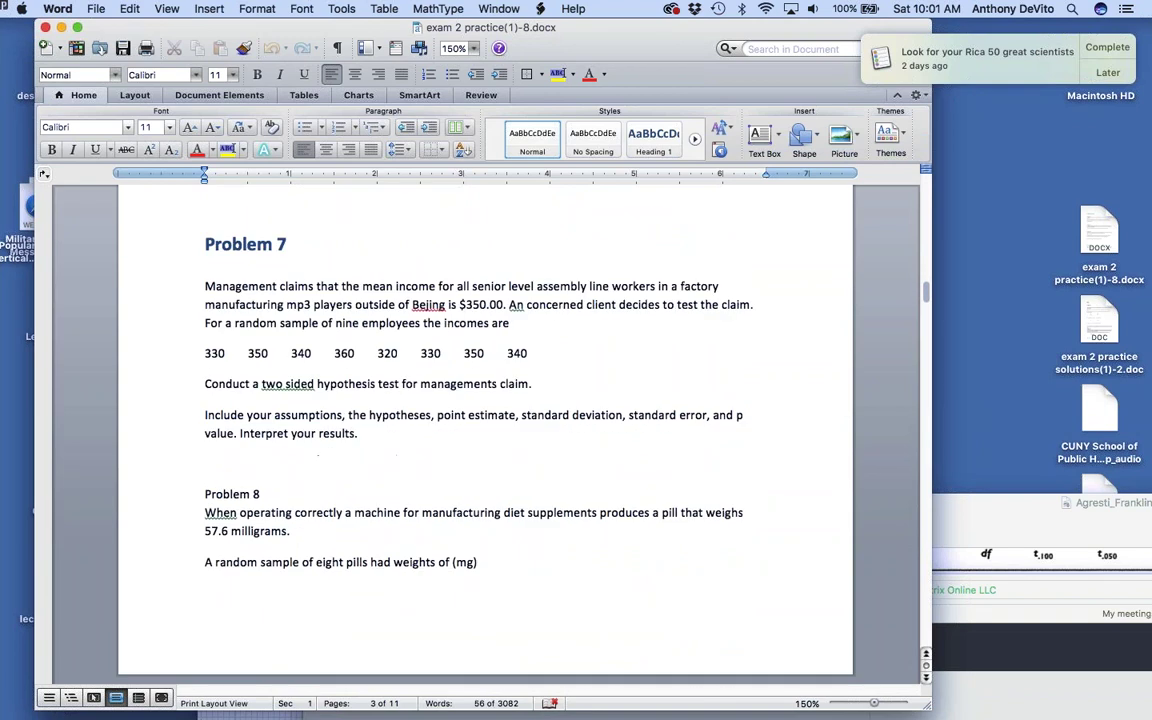
{"action": "scroll", "coordinate": [522, 343], "scroll_direction": "up", "scroll_amount": 6}
{"action": "scroll", "coordinate": [485, 430], "scroll_direction": "up", "scroll_amount": 3}
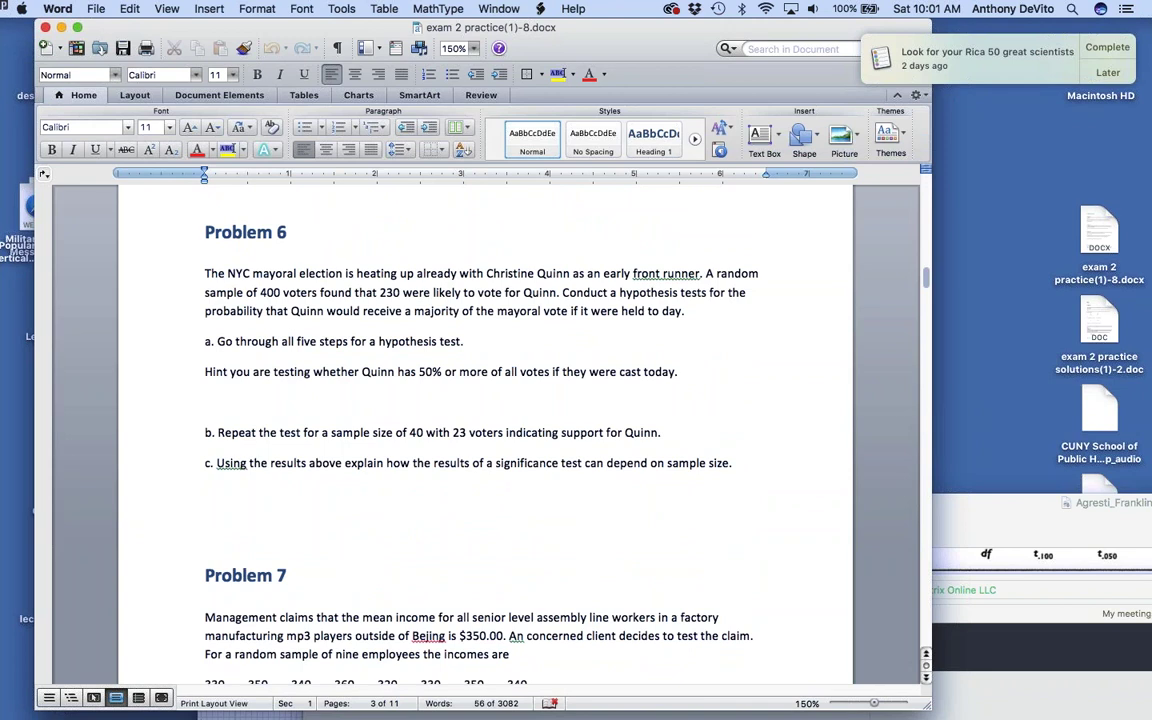
{"action": "scroll", "coordinate": [485, 430], "scroll_direction": "down", "scroll_amount": 2}
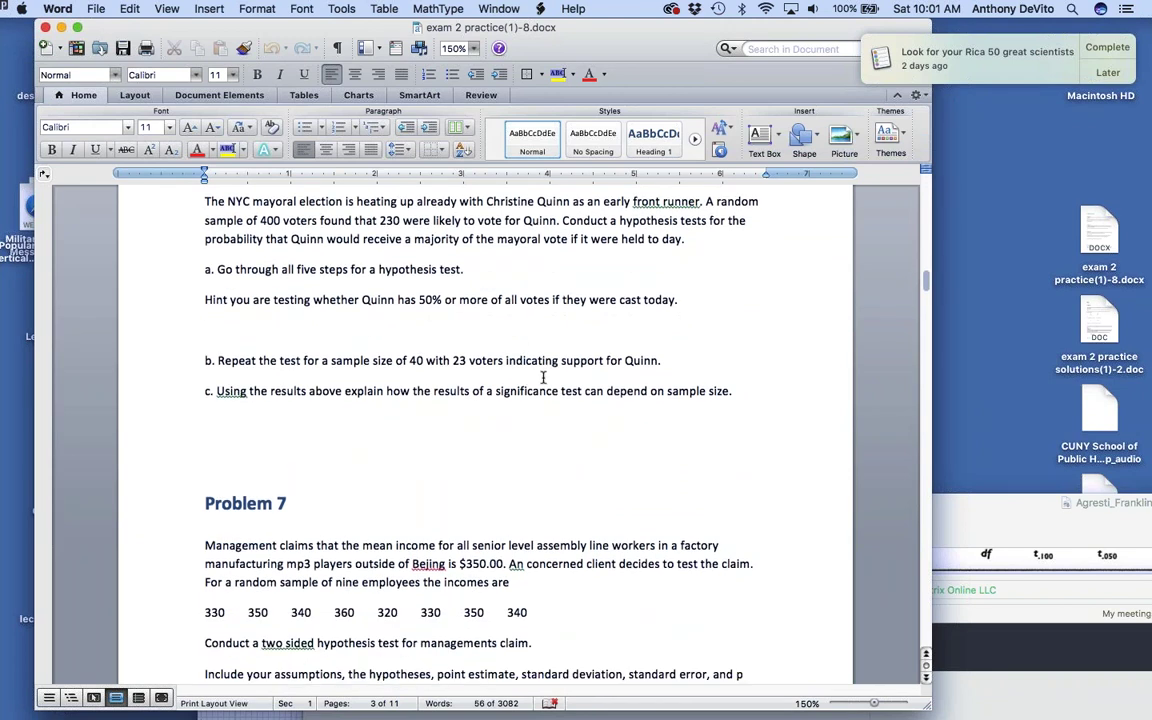
{"action": "scroll", "coordinate": [543, 377], "scroll_direction": "down", "scroll_amount": 9}
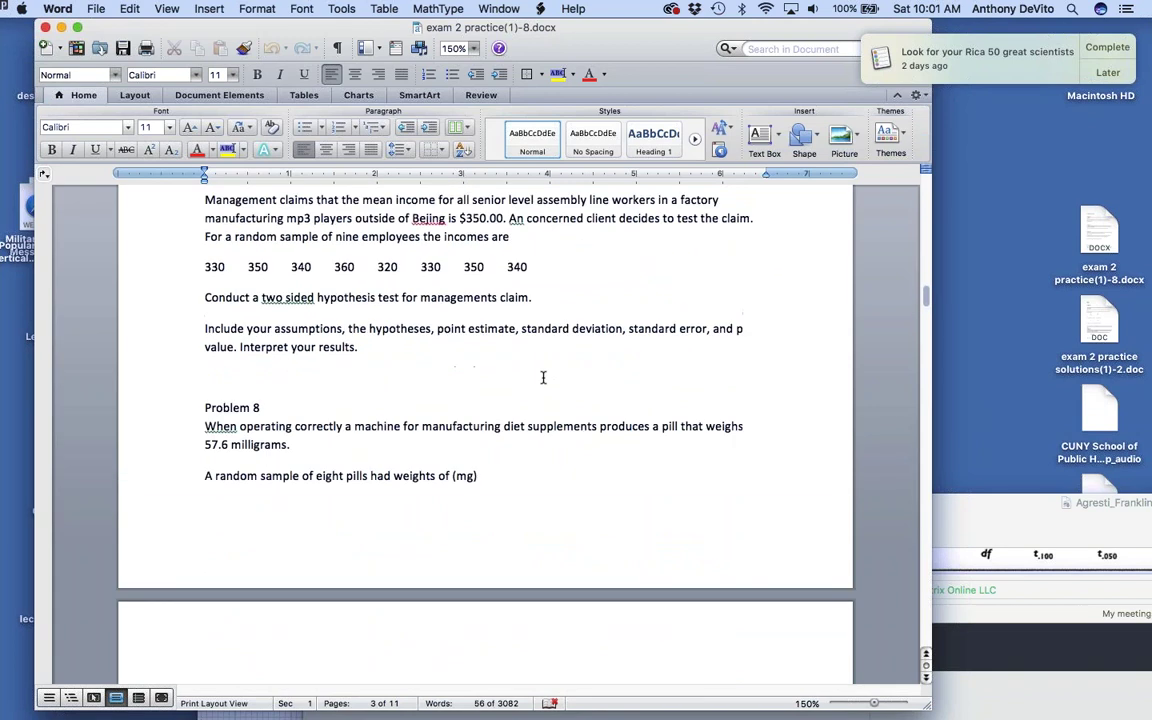
{"action": "scroll", "coordinate": [543, 377], "scroll_direction": "up", "scroll_amount": 2}
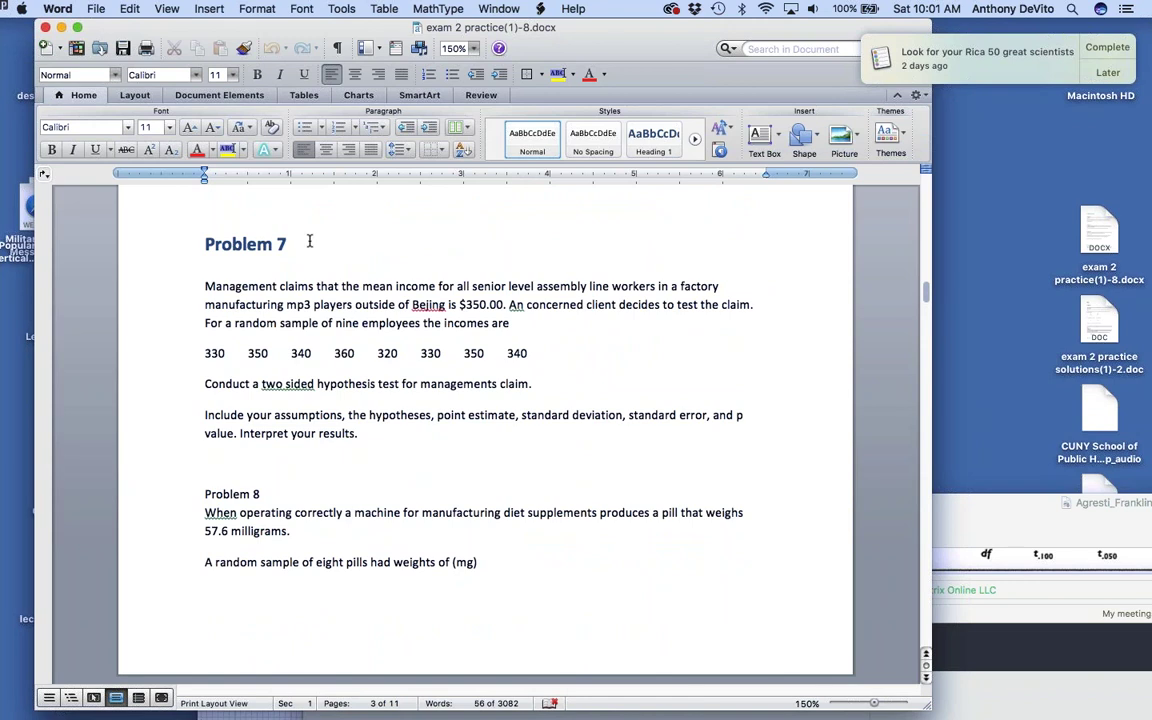
Step: Highlight the text of Problem 7 about the mean income of assembly line workers, then clear the selection
{"action": "left_click_drag", "start_coordinate": [324, 262], "coordinate": [358, 433]}
{"action": "left_click", "coordinate": [321, 390]}
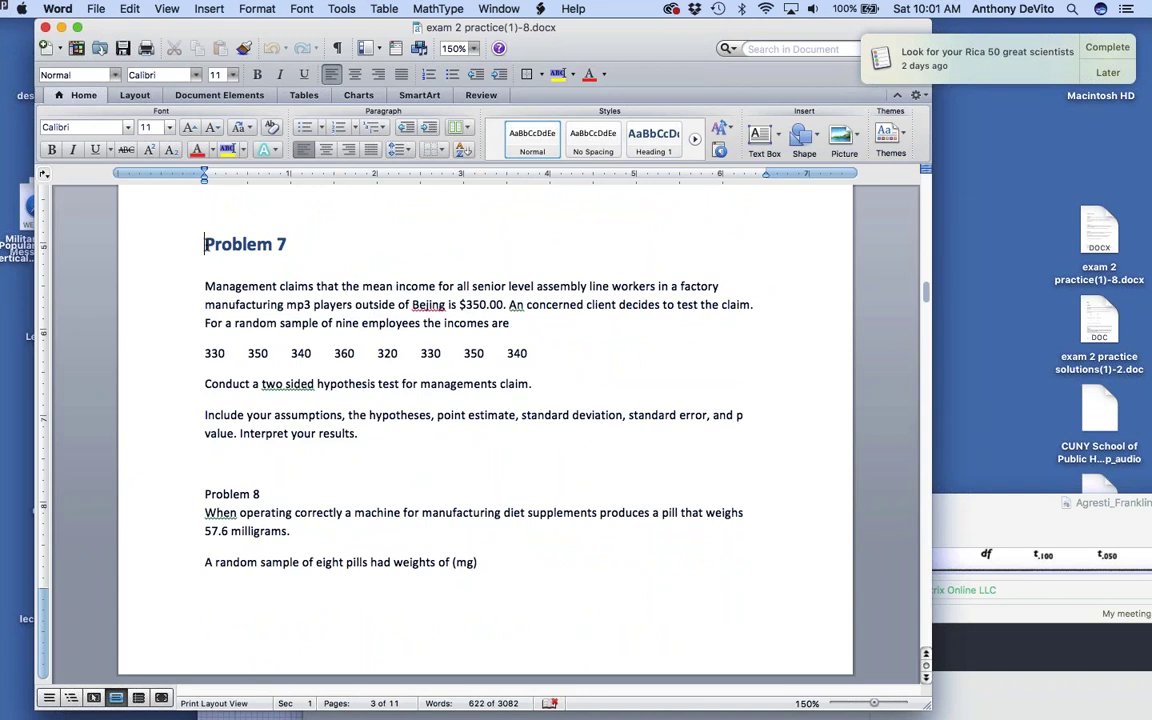
{"action": "left_click_drag", "start_coordinate": [205, 244], "coordinate": [419, 442]}
{"action": "left_click", "coordinate": [419, 442]}
Step: Examine the rest of the document, from Problem 8 through the OpenIntro Statistics exercises to exercise 4.45 on spam mail
{"action": "scroll", "coordinate": [485, 430], "scroll_direction": "down", "scroll_amount": 10}
{"action": "scroll", "coordinate": [485, 430], "scroll_direction": "down", "scroll_amount": 2}
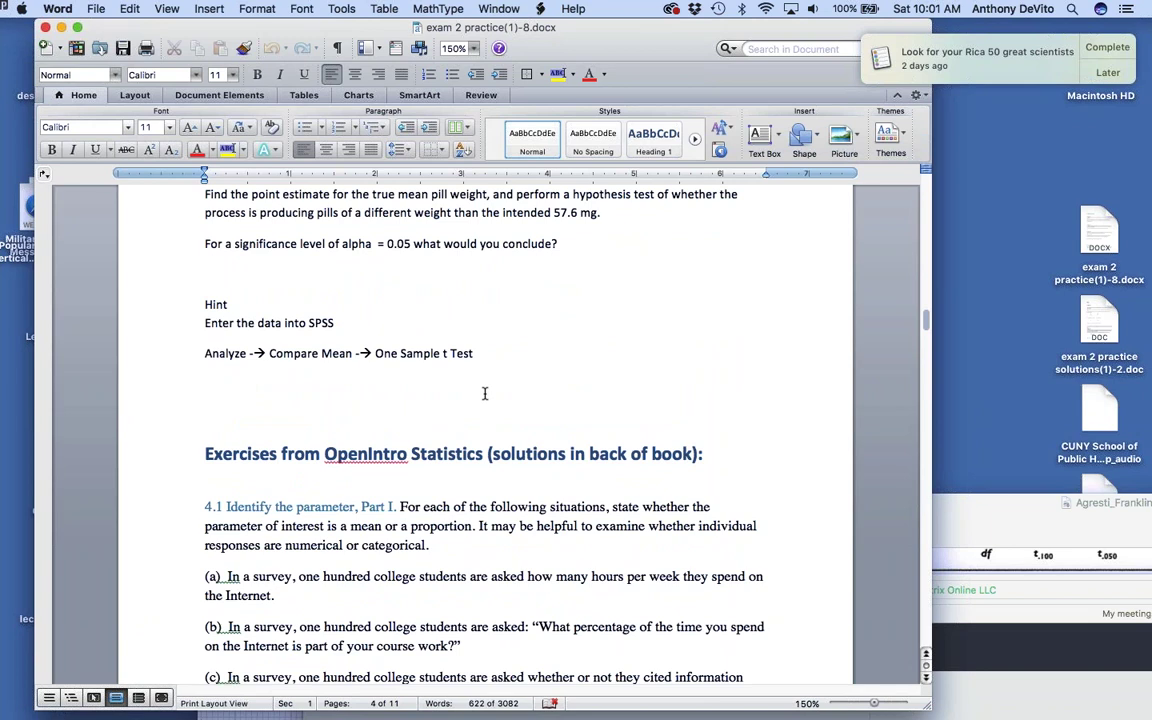
{"action": "scroll", "coordinate": [484, 393], "scroll_direction": "down", "scroll_amount": 5}
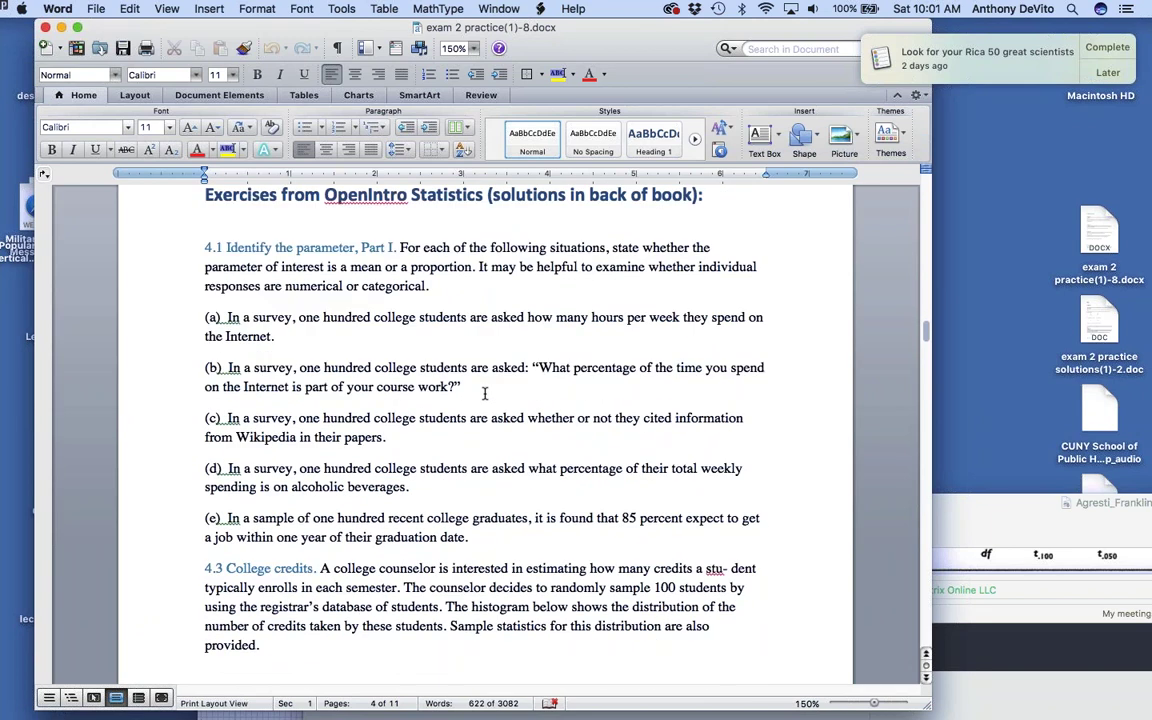
{"action": "scroll", "coordinate": [484, 393], "scroll_direction": "down", "scroll_amount": 10}
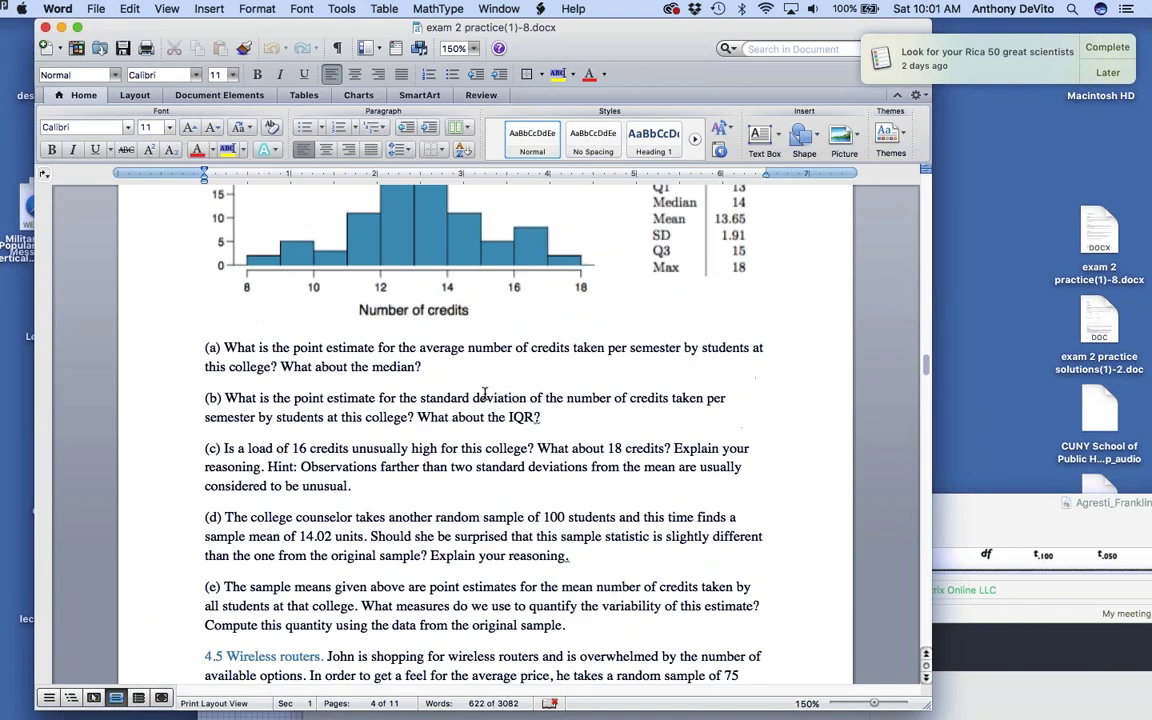
{"action": "scroll", "coordinate": [484, 393], "scroll_direction": "down", "scroll_amount": 3}
{"action": "scroll", "coordinate": [484, 393], "scroll_direction": "down", "scroll_amount": 15}
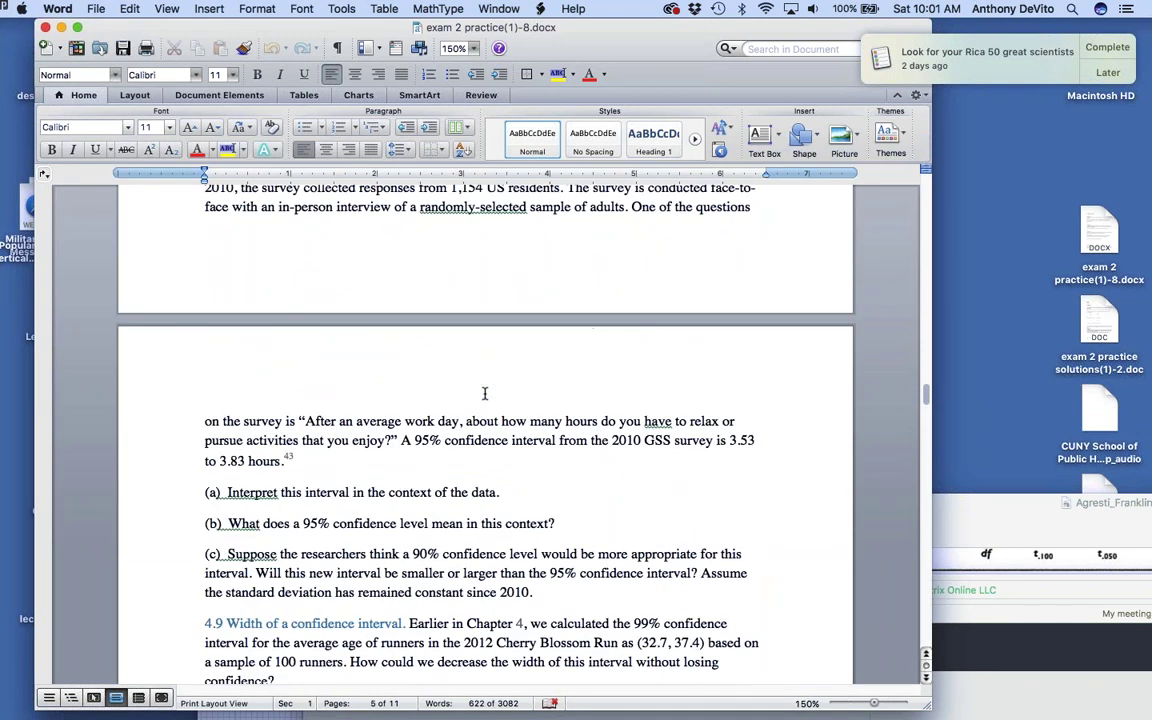
{"action": "scroll", "coordinate": [484, 393], "scroll_direction": "down", "scroll_amount": 20}
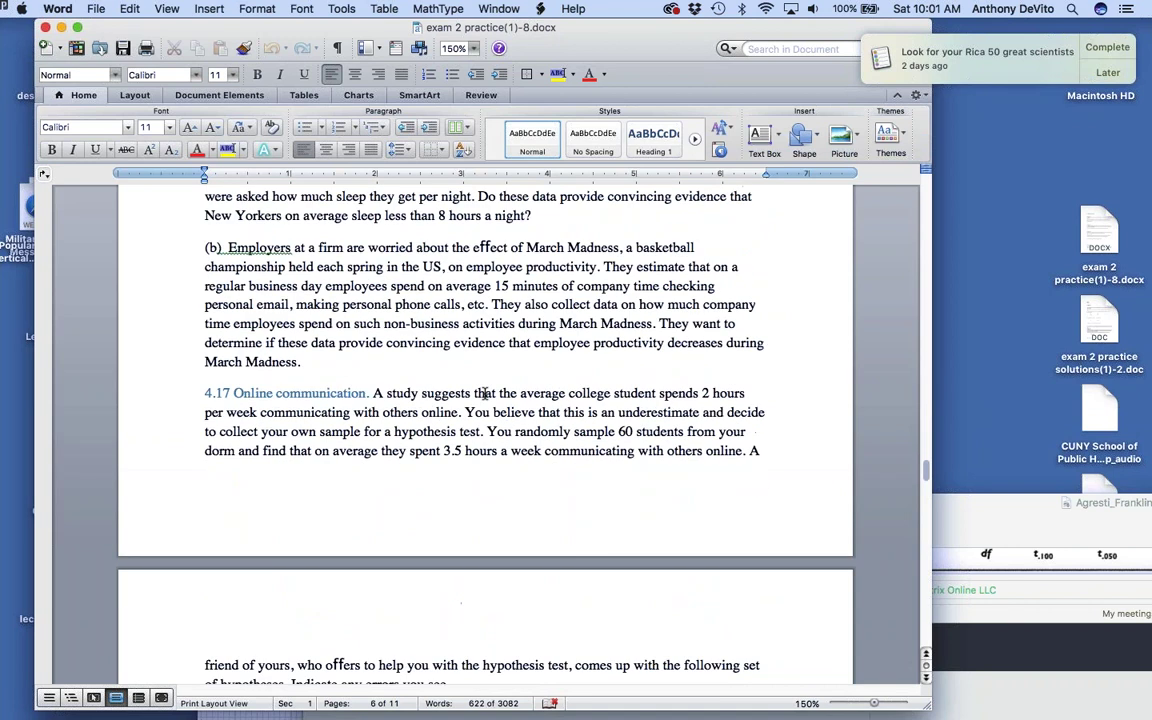
{"action": "scroll", "coordinate": [484, 393], "scroll_direction": "down", "scroll_amount": 15}
{"action": "scroll", "coordinate": [484, 393], "scroll_direction": "up", "scroll_amount": 6}
{"action": "scroll", "coordinate": [484, 393], "scroll_direction": "down", "scroll_amount": 8}
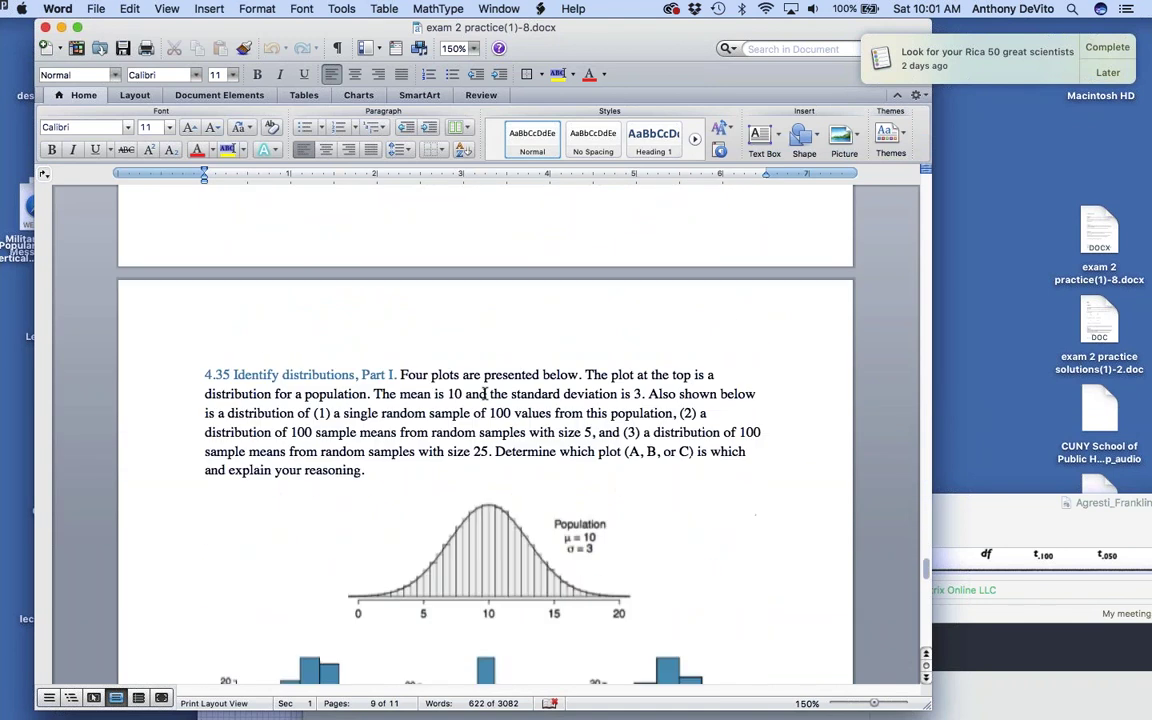
{"action": "scroll", "coordinate": [484, 393], "scroll_direction": "down", "scroll_amount": 2}
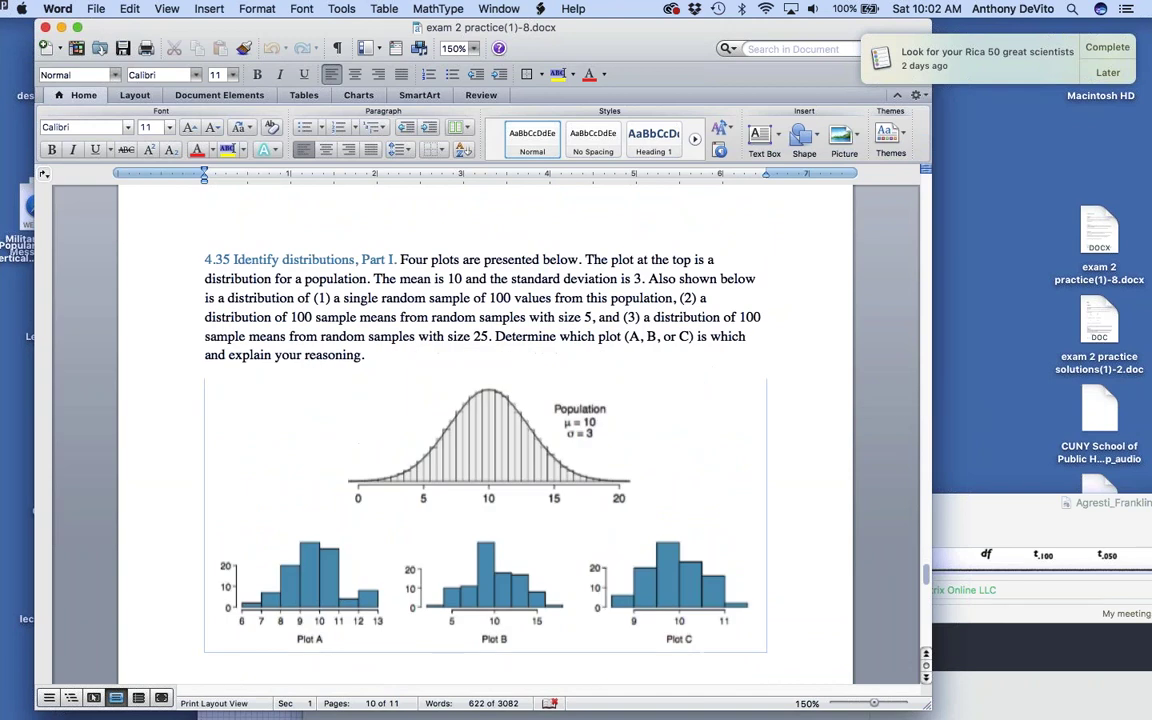
{"action": "scroll", "coordinate": [484, 393], "scroll_direction": "down", "scroll_amount": 8}
{"action": "scroll", "coordinate": [484, 393], "scroll_direction": "down", "scroll_amount": 10}
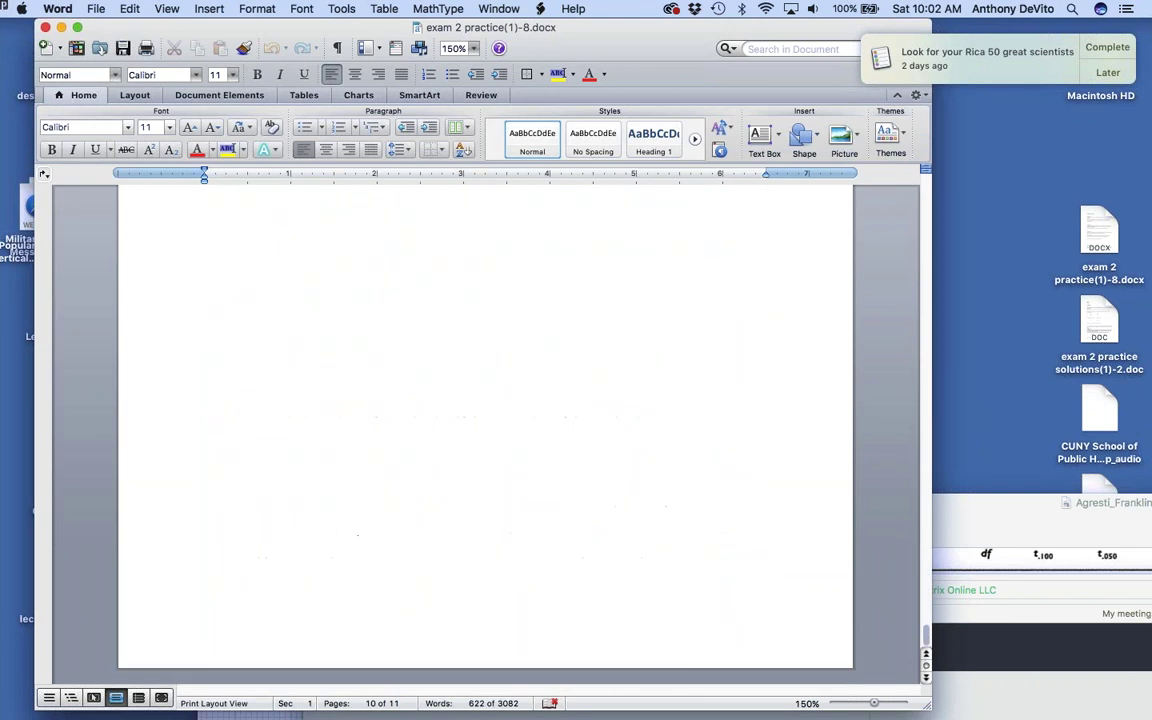
{"action": "scroll", "coordinate": [484, 393], "scroll_direction": "down", "scroll_amount": 10}
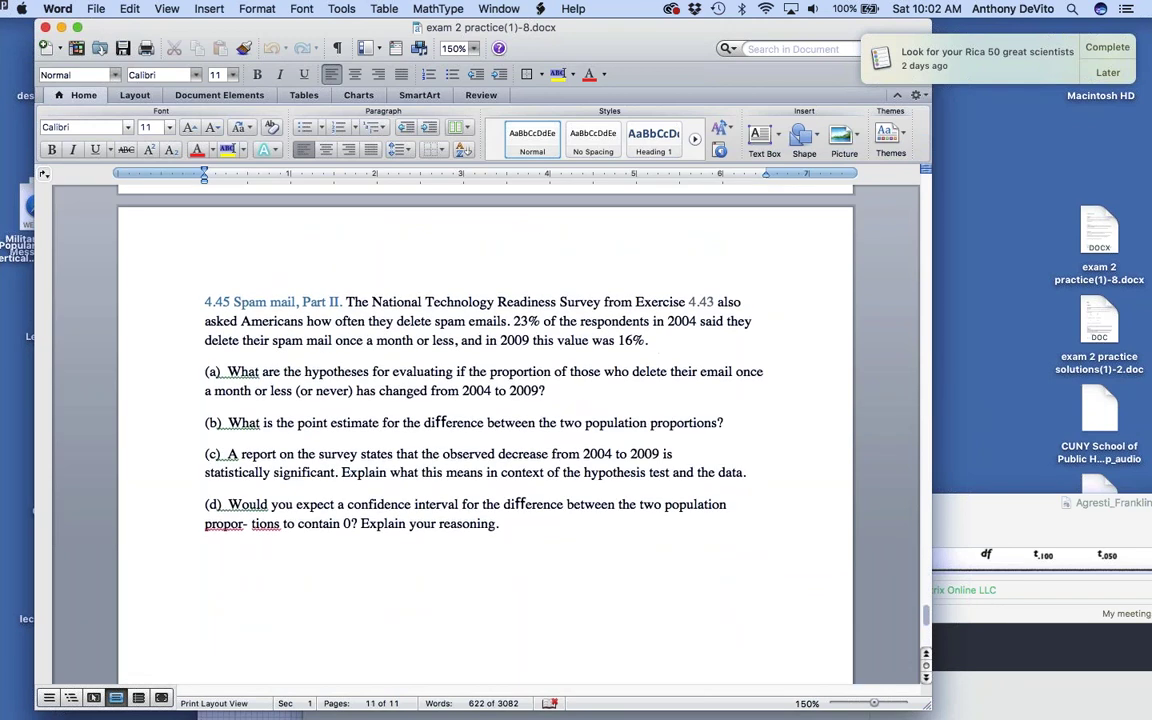
Step: Return to Problem 5 and examine its family income description, data and questions a to c
{"action": "scroll", "coordinate": [484, 393], "scroll_direction": "up", "scroll_amount": 20}
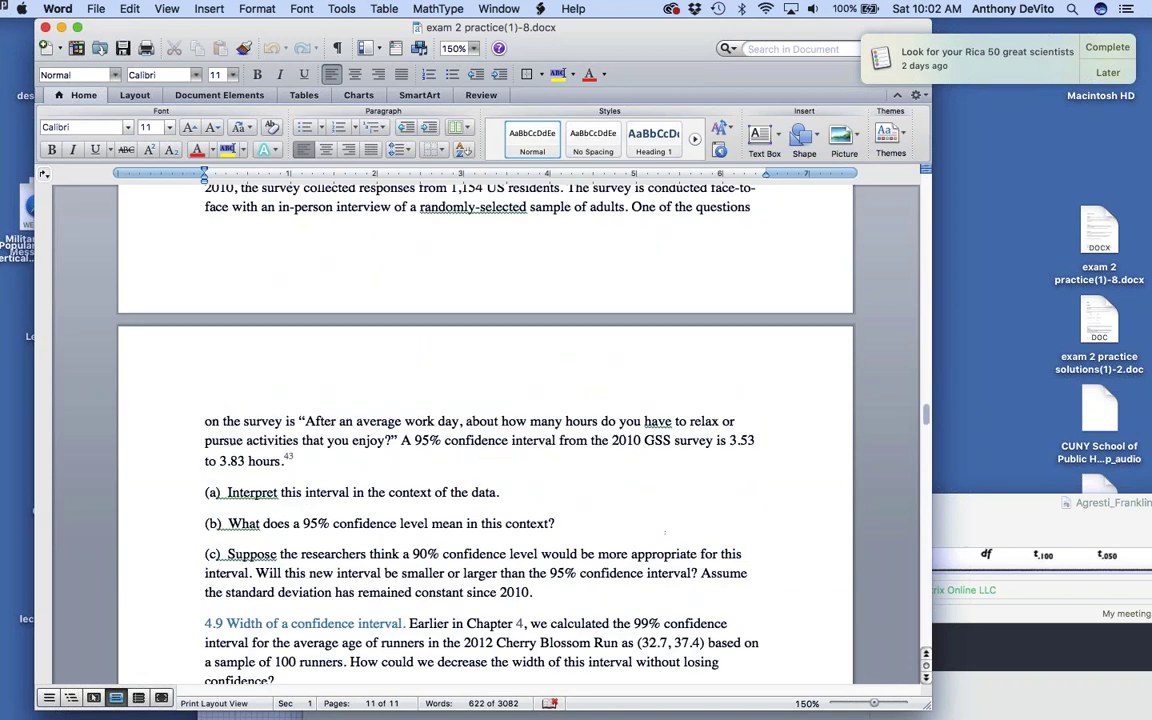
{"action": "scroll", "coordinate": [295, 230], "scroll_direction": "down", "scroll_amount": 5}
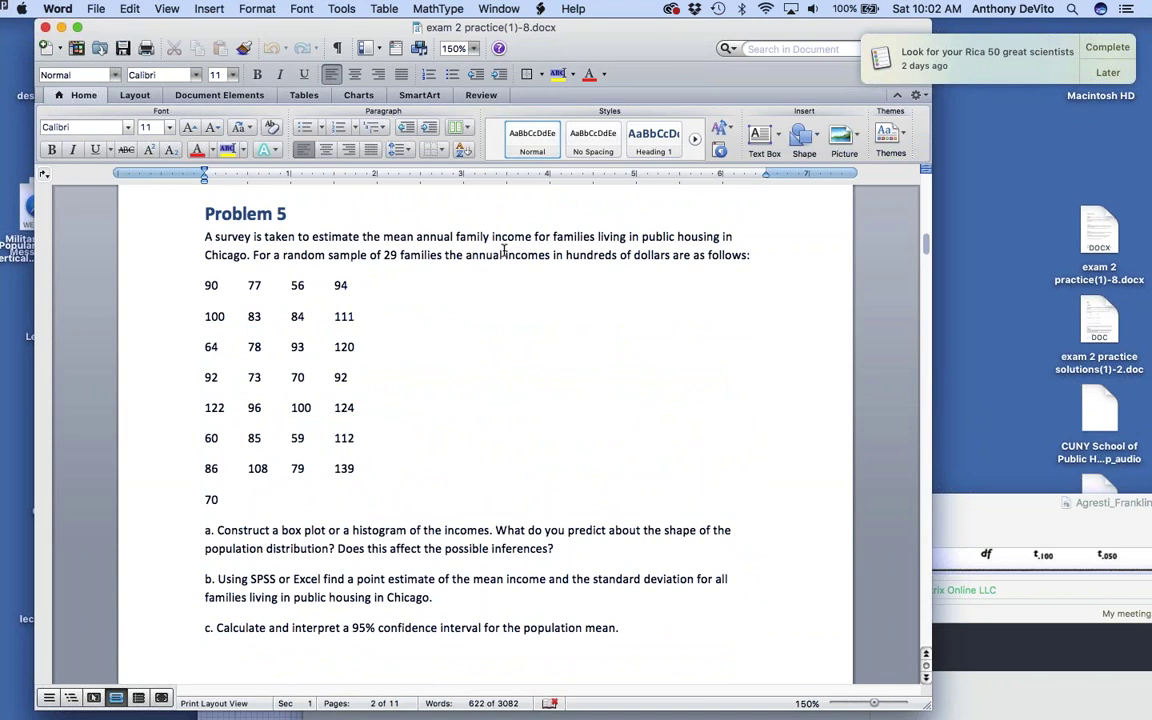
{"action": "left_click_drag", "start_coordinate": [382, 256], "coordinate": [549, 256]}
{"action": "left_click", "coordinate": [444, 222]}
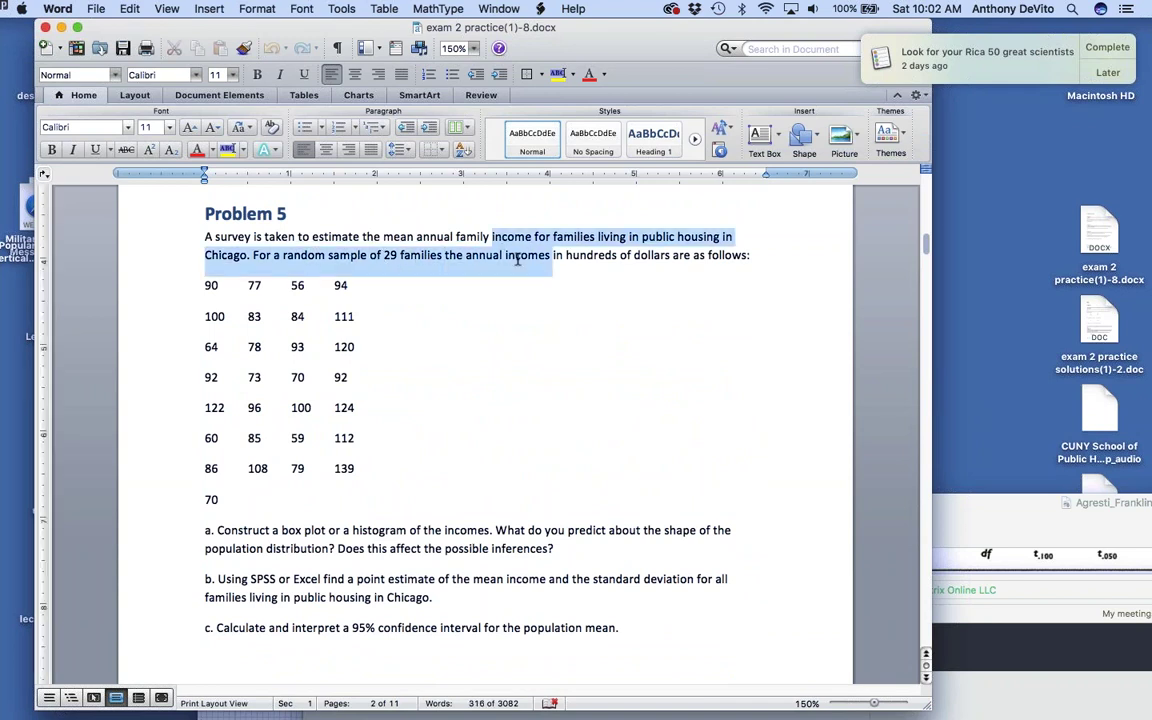
{"action": "scroll", "coordinate": [411, 416], "scroll_direction": "down", "scroll_amount": 3}
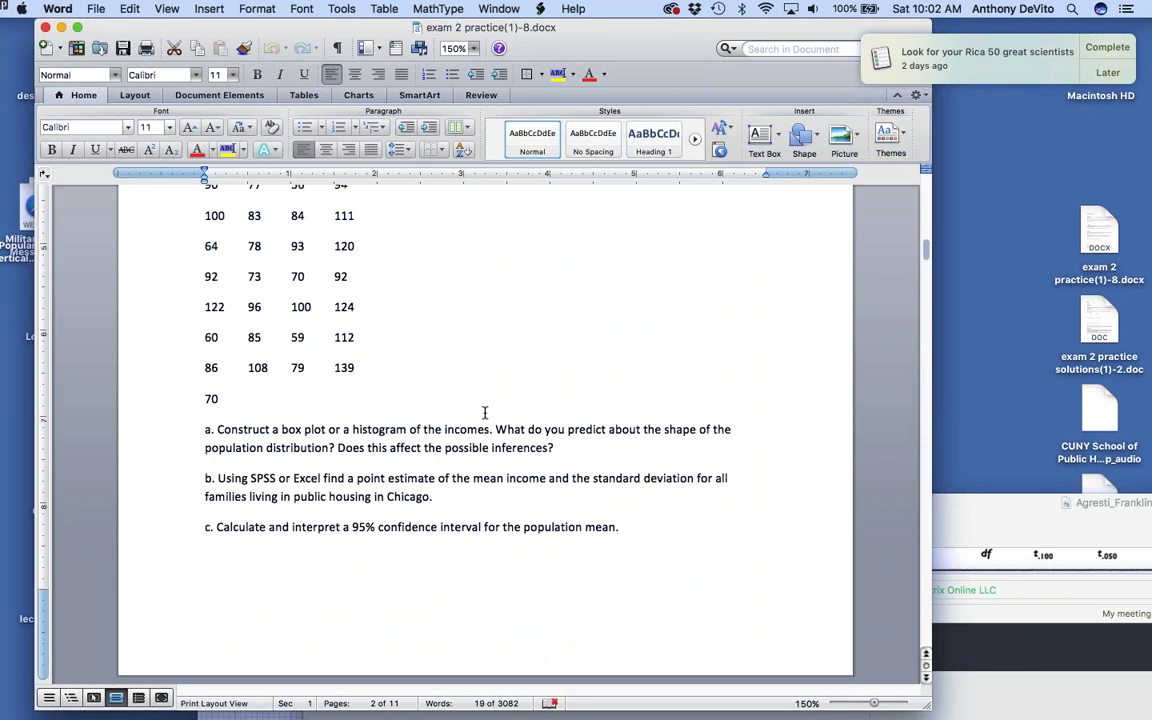
Step: Highlight Problem 5's text from the possible inferences question through question b, then clear the selection
{"action": "scroll", "coordinate": [487, 506], "scroll_direction": "down", "scroll_amount": 2}
{"action": "left_click_drag", "start_coordinate": [358, 376], "coordinate": [421, 425]}
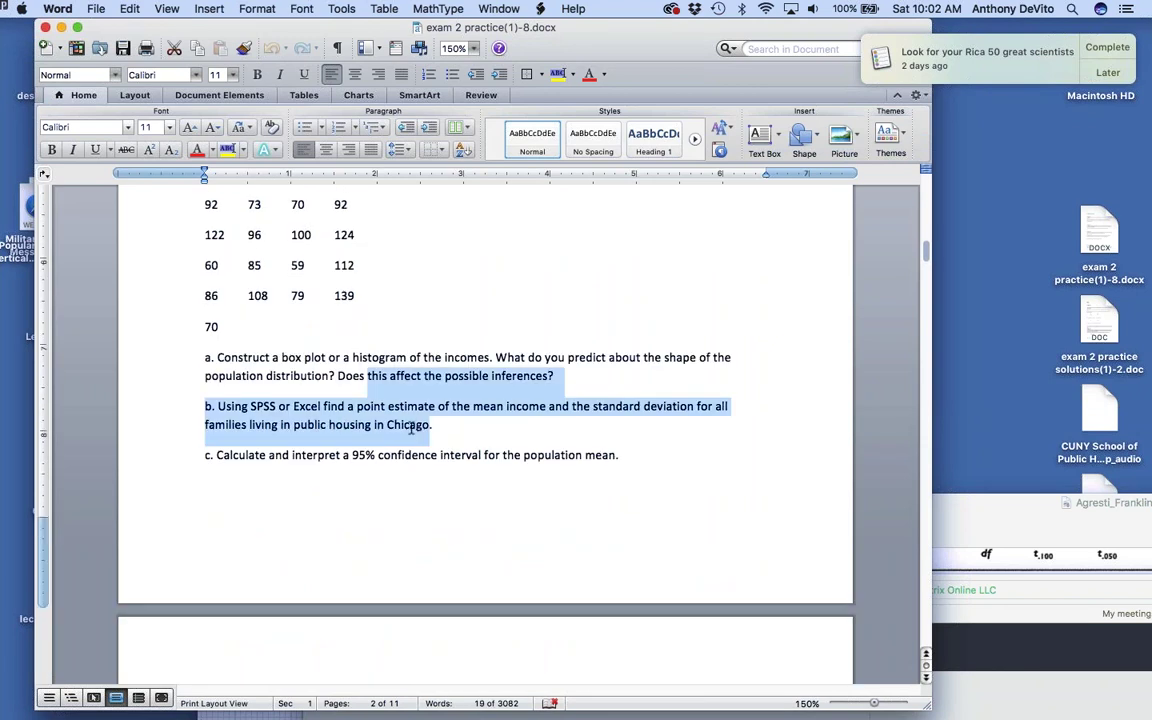
{"action": "left_click", "coordinate": [421, 425]}
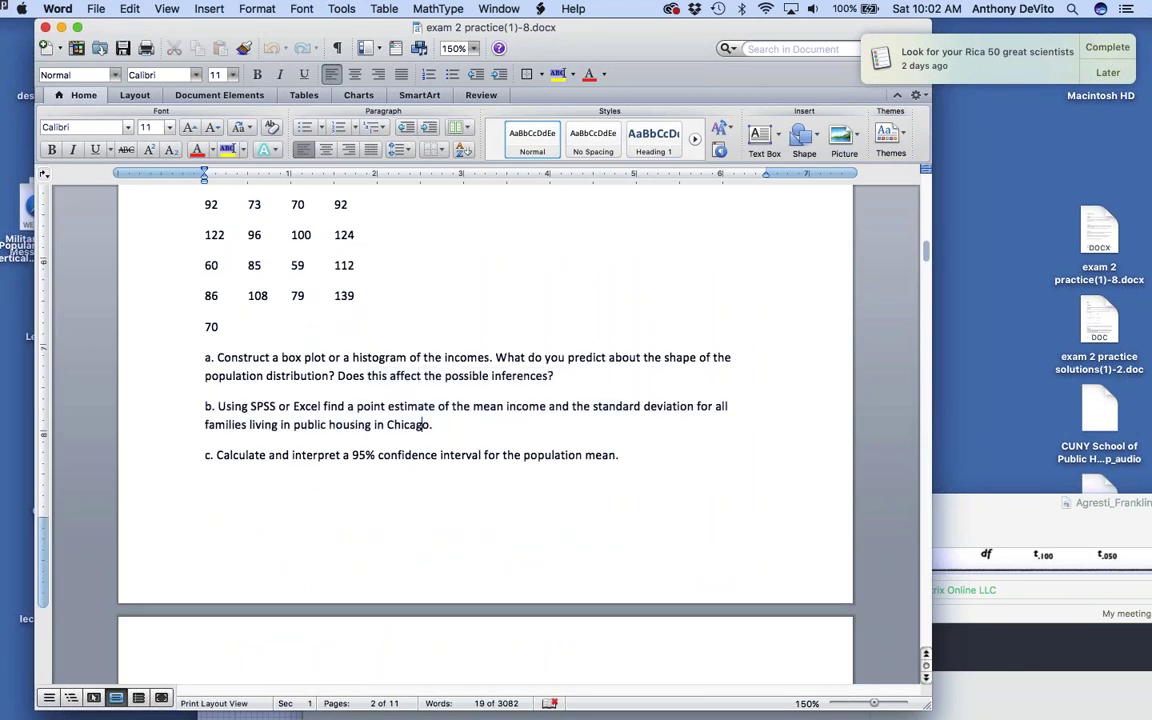
{"action": "left_click", "coordinate": [464, 375]}
Step: Launch SPSS Statistics and move the practice document window aside to uncover the Desktop file list
{"action": "mouse_move", "coordinate": [415, 700]}
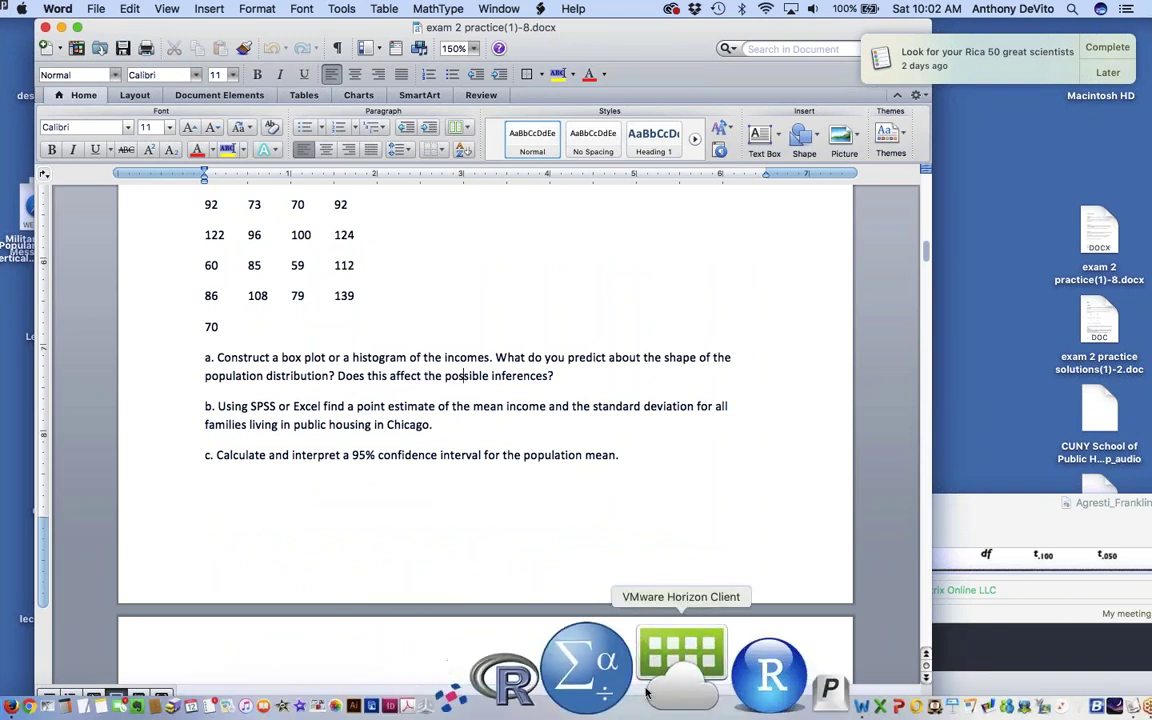
{"action": "left_click", "coordinate": [640, 688]}
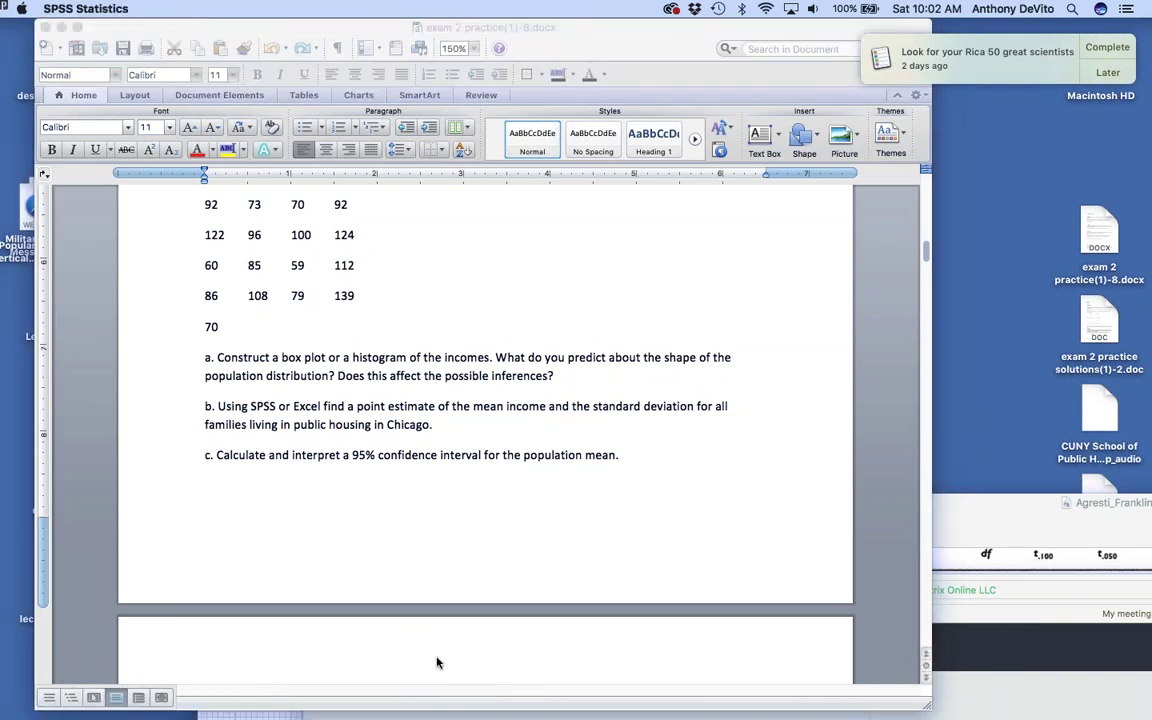
{"action": "mouse_move", "coordinate": [527, 716]}
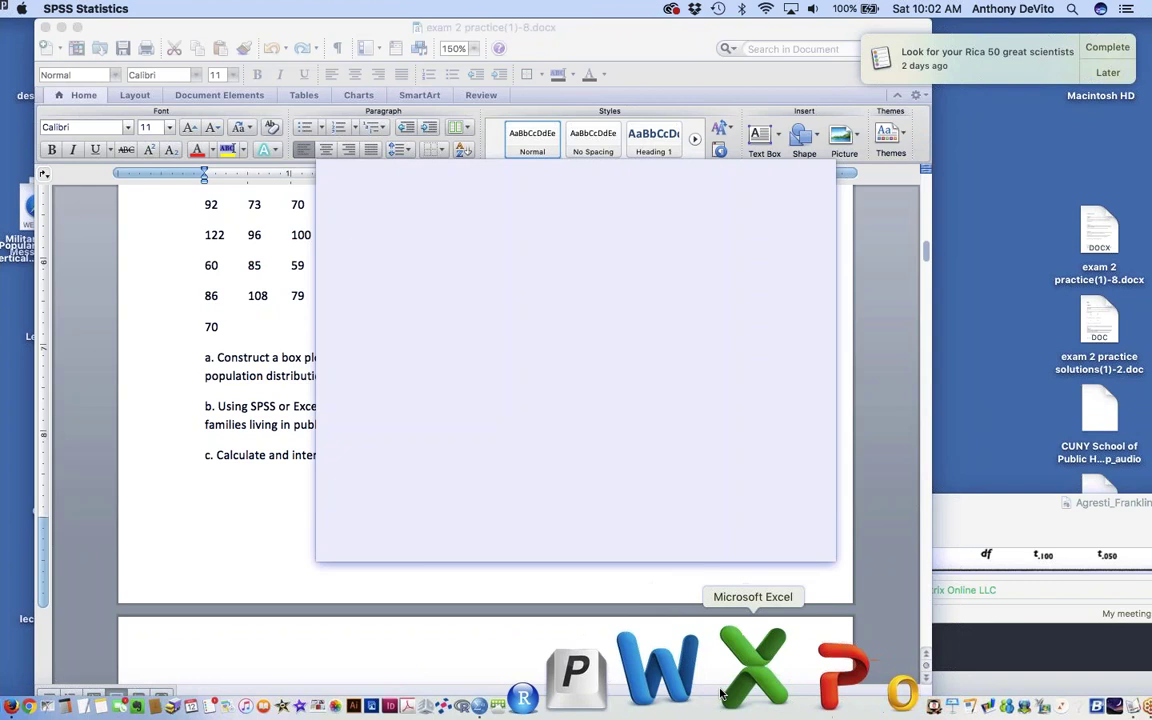
{"action": "left_click", "coordinate": [200, 30]}
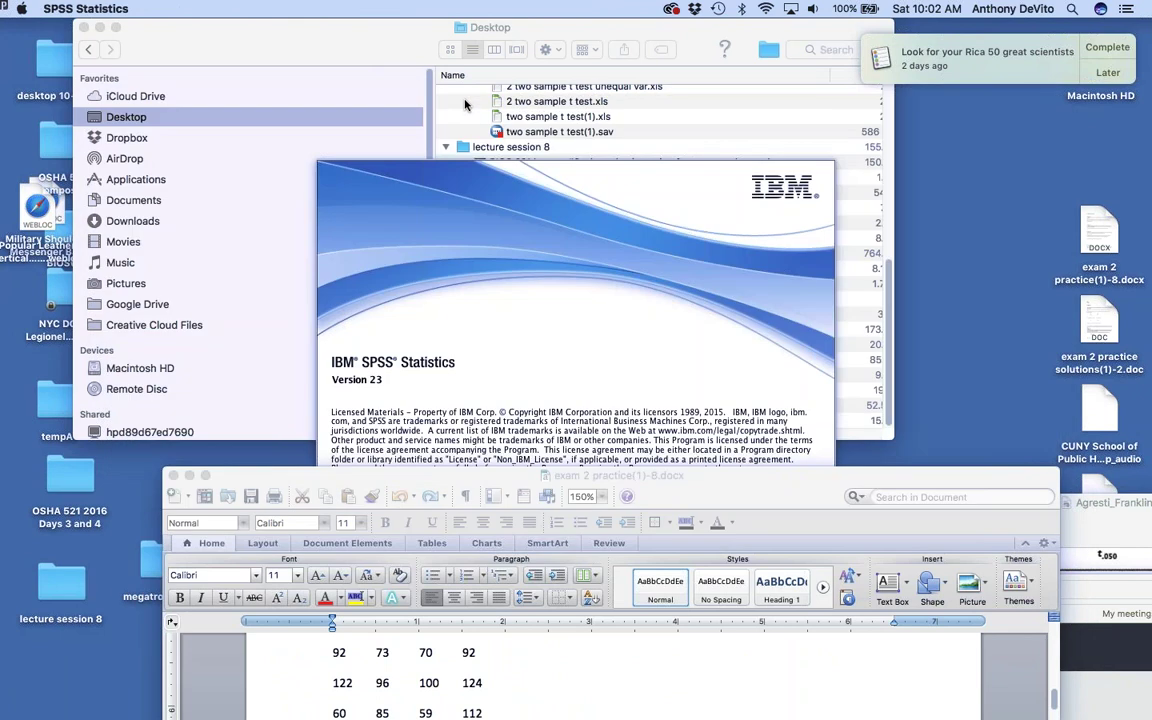
Step: Shift the Desktop file window aside and open the workbook 2 two sample t test.xls from it
{"action": "left_click", "coordinate": [378, 45]}
{"action": "left_click_drag", "start_coordinate": [376, 44], "coordinate": [252, 44]}
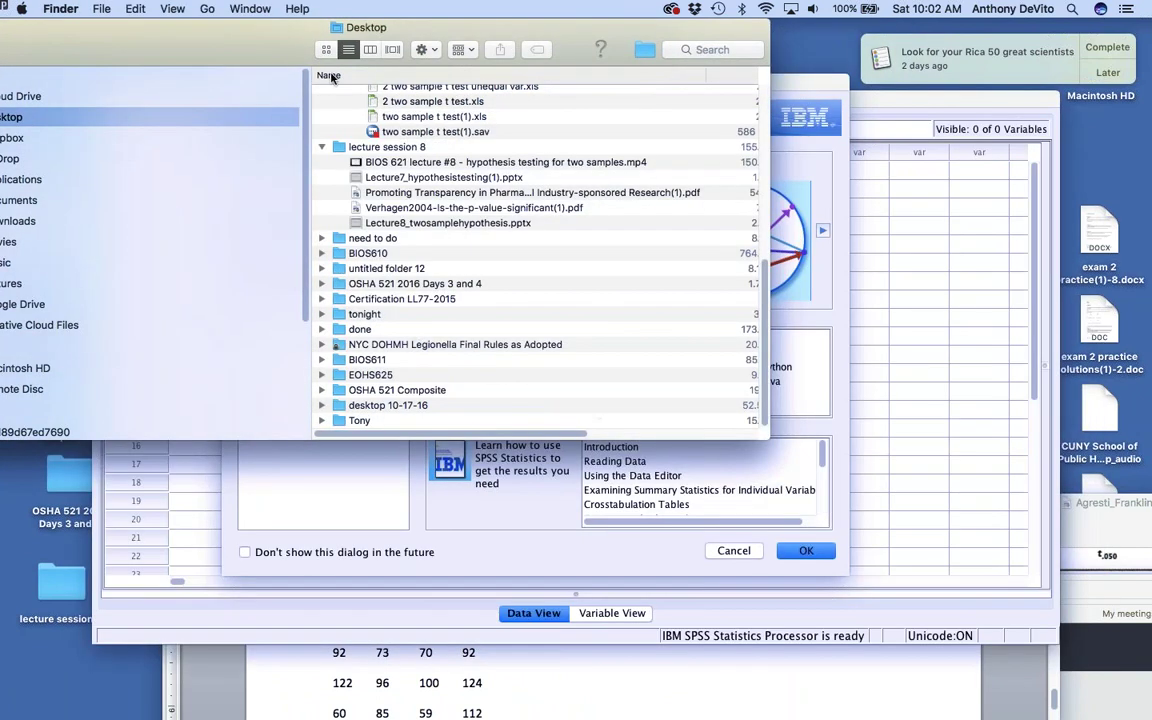
{"action": "left_click", "coordinate": [378, 102]}
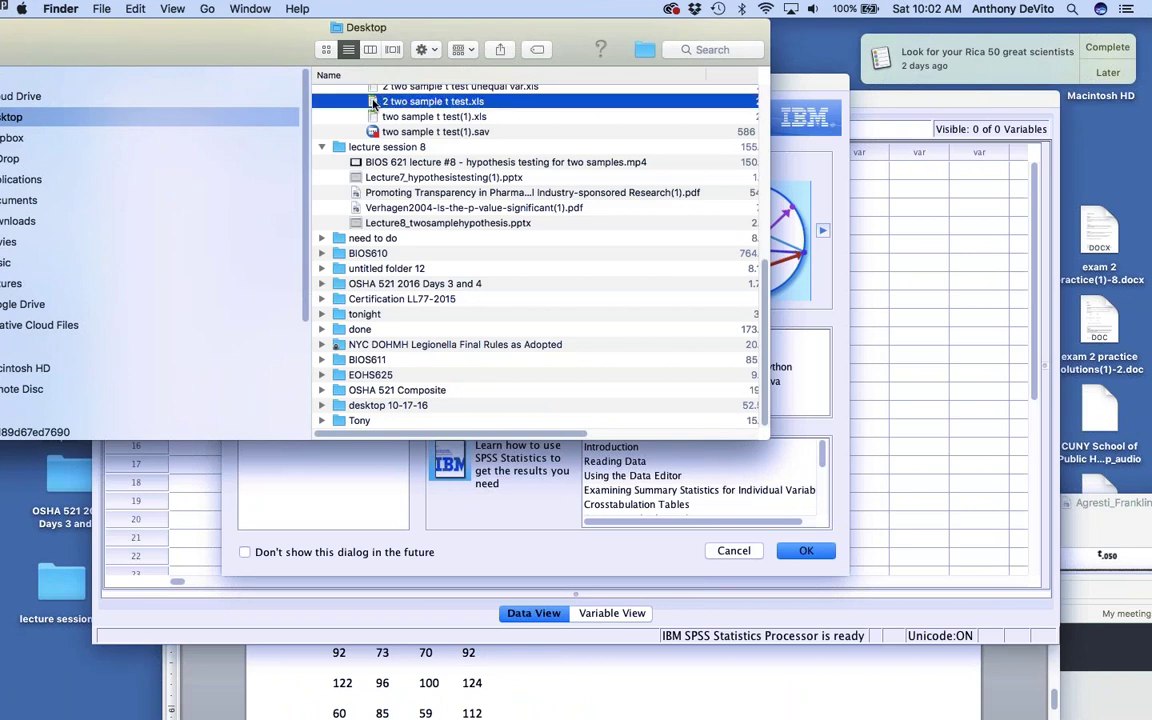
{"action": "double_click", "coordinate": [373, 102]}
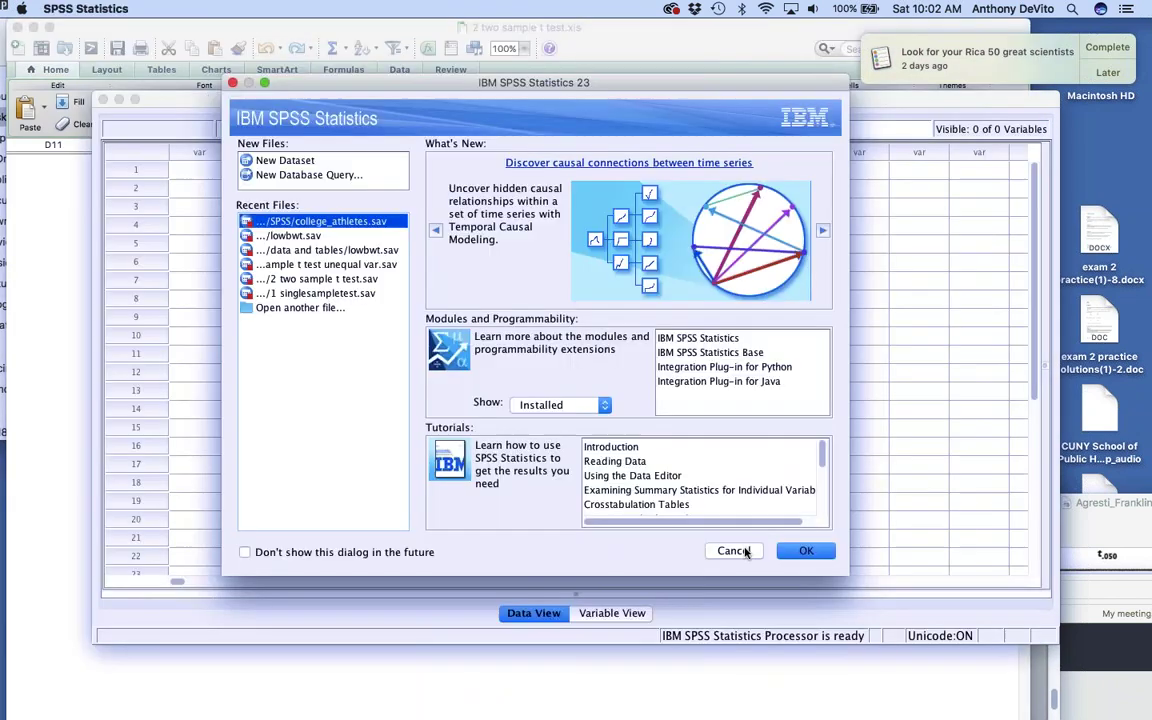
Step: Dismiss the SPSS welcome dialog and switch to the t test workbook in Excel, displayed at 200% zoom
{"action": "left_click", "coordinate": [733, 549]}
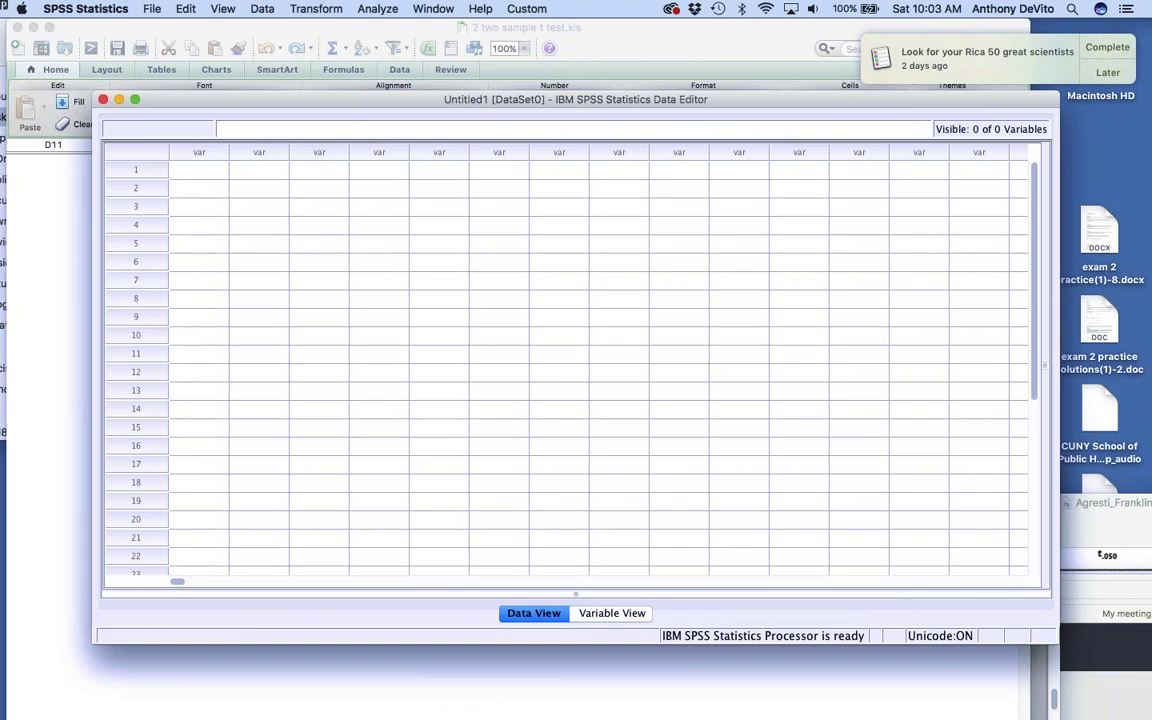
{"action": "left_click", "coordinate": [53, 258]}
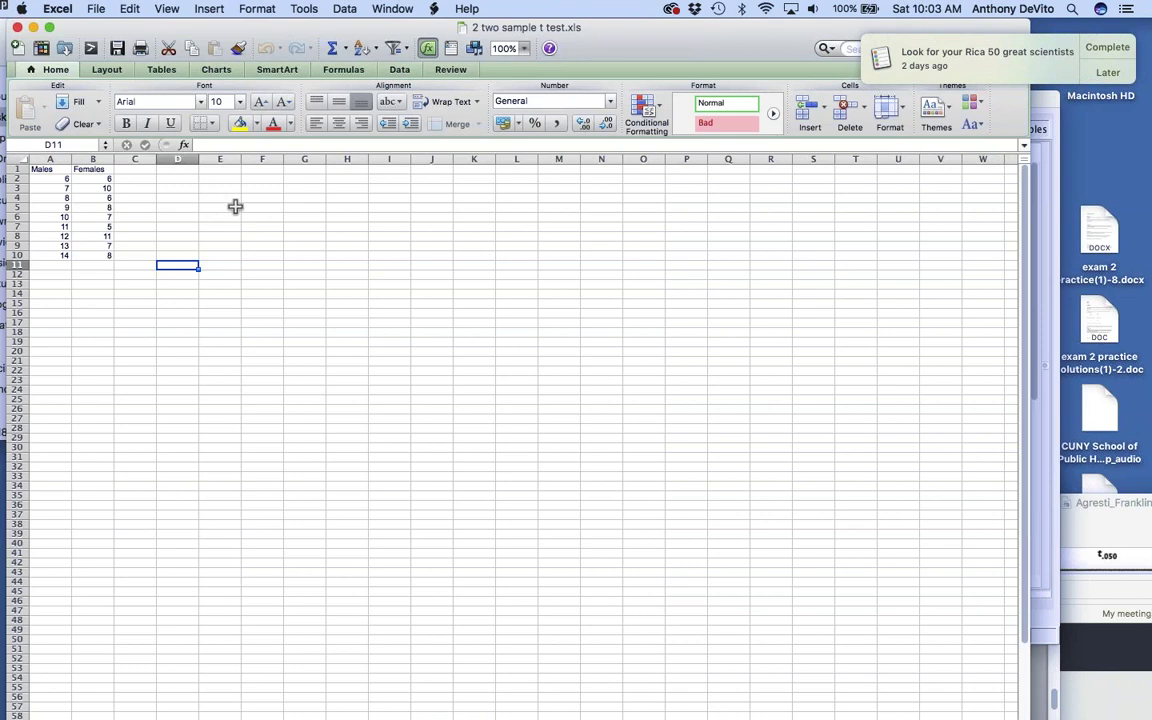
{"action": "left_click", "coordinate": [524, 49]}
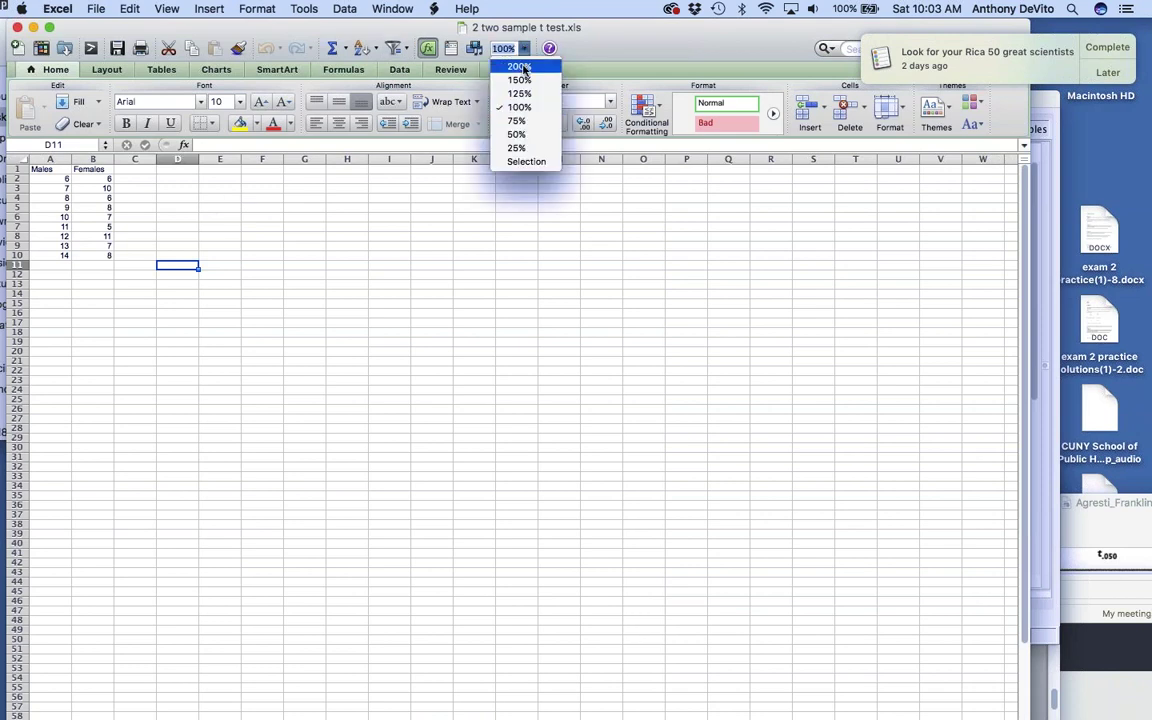
{"action": "left_click", "coordinate": [519, 66]}
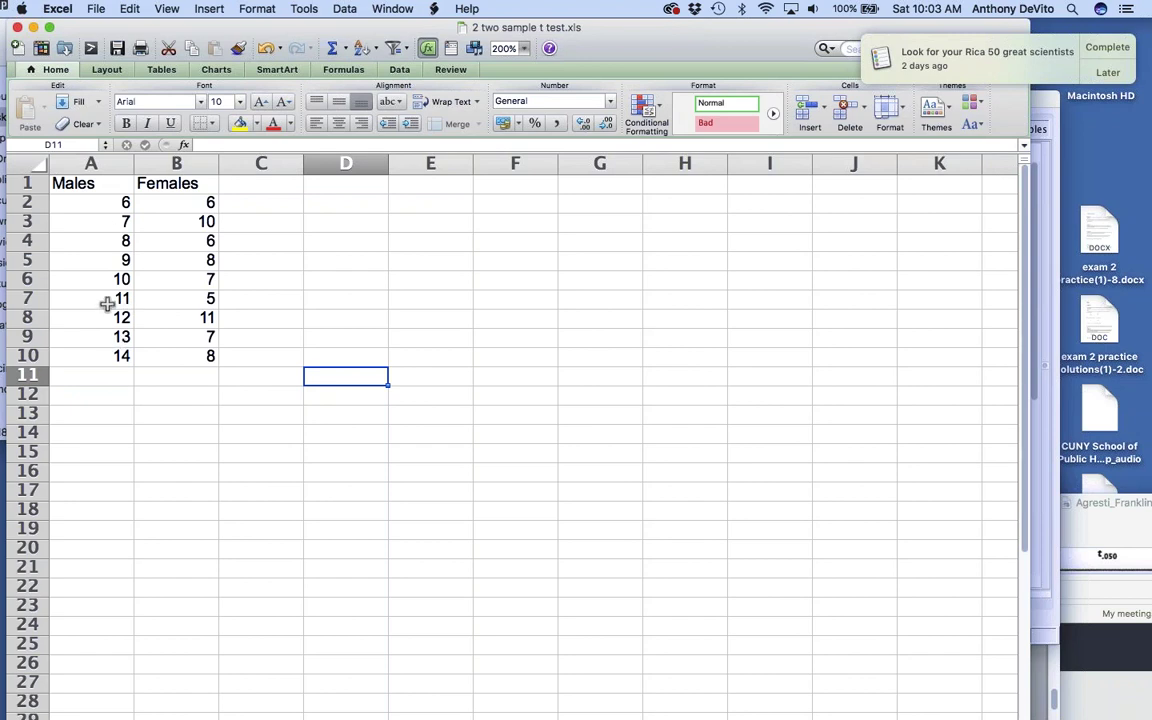
Step: Enter the label "means Xbar" in cell C12, beside the row below the data
{"action": "left_click", "coordinate": [103, 399]}
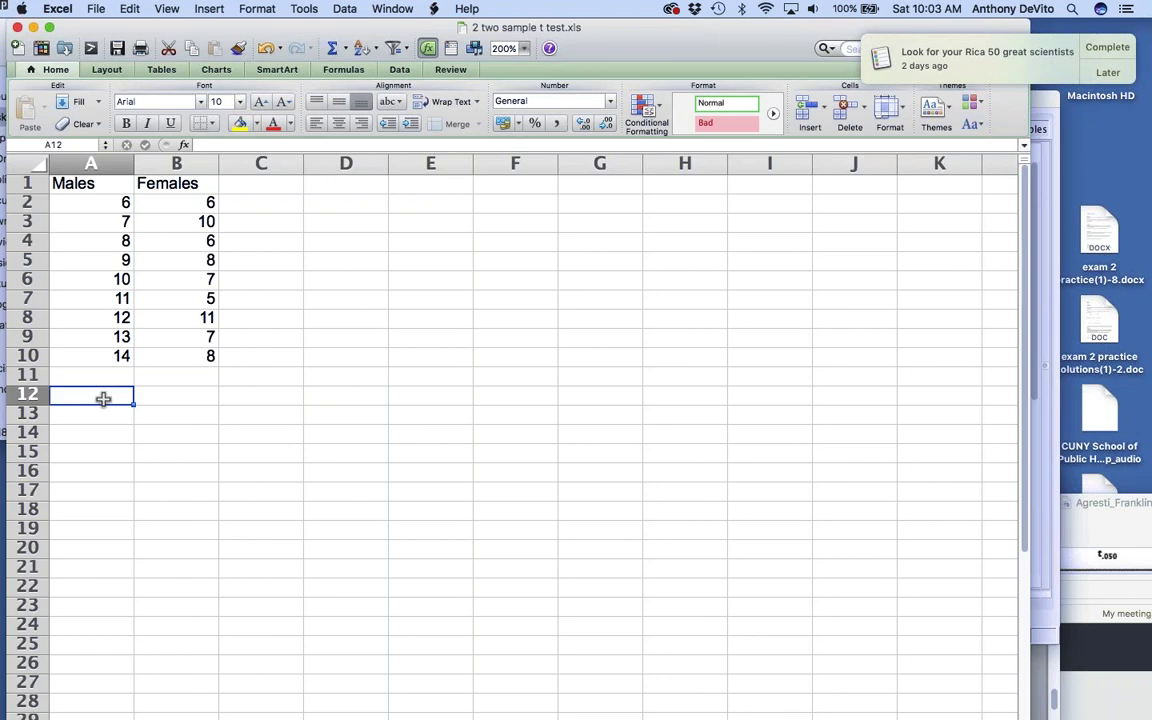
{"action": "left_click", "coordinate": [288, 398]}
{"action": "type", "text": "means "}
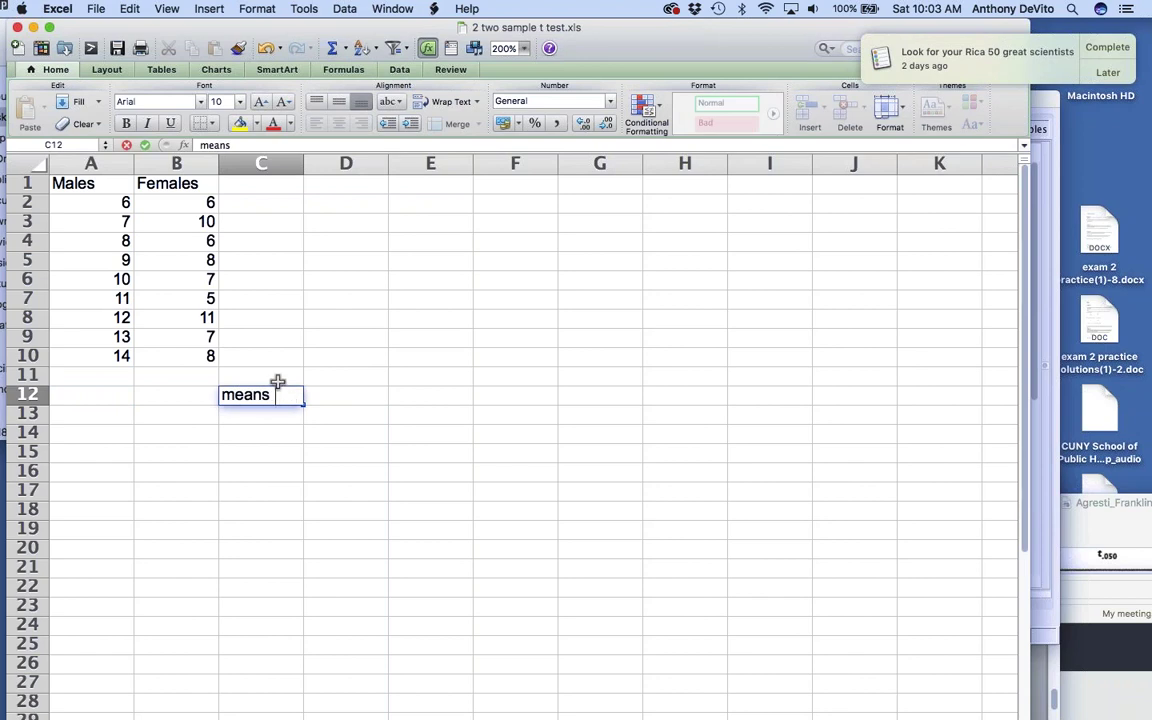
{"action": "type", "text": "Xbar"}
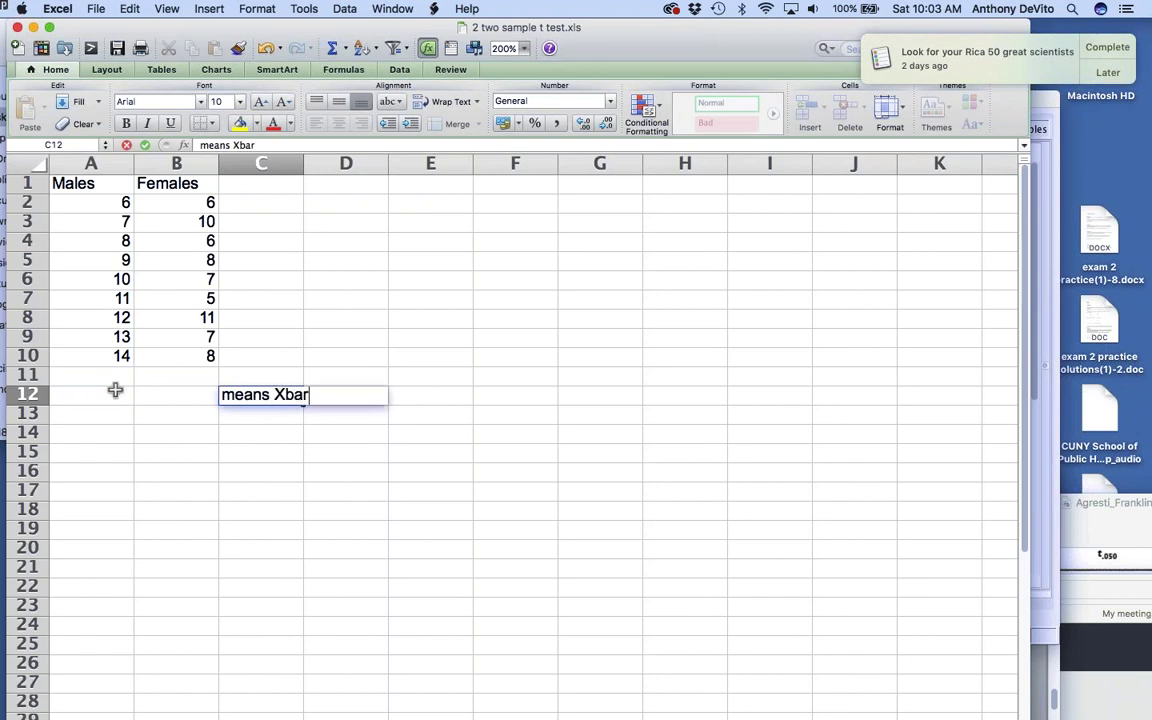
Step: Calculate the Males mean in A12 with AVERAGE over A2:A10 and fill the formula across to B12 for Females
{"action": "left_click", "coordinate": [118, 392]}
{"action": "type", "text": "="}
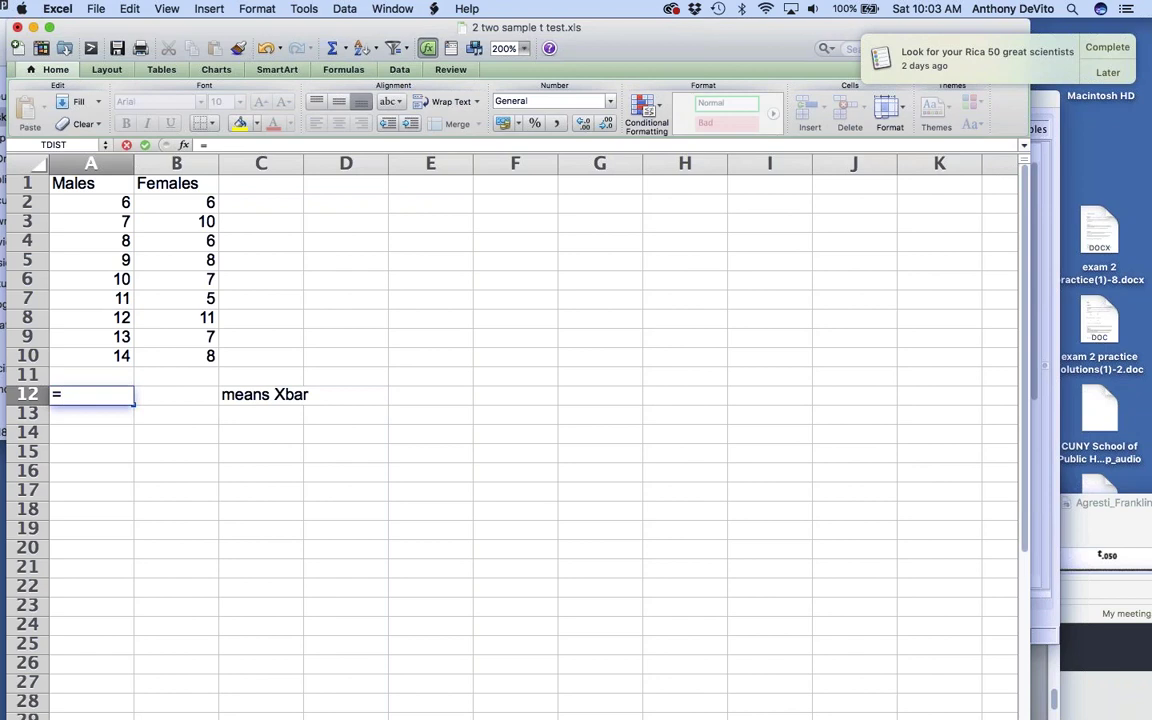
{"action": "type", "text": "average"}
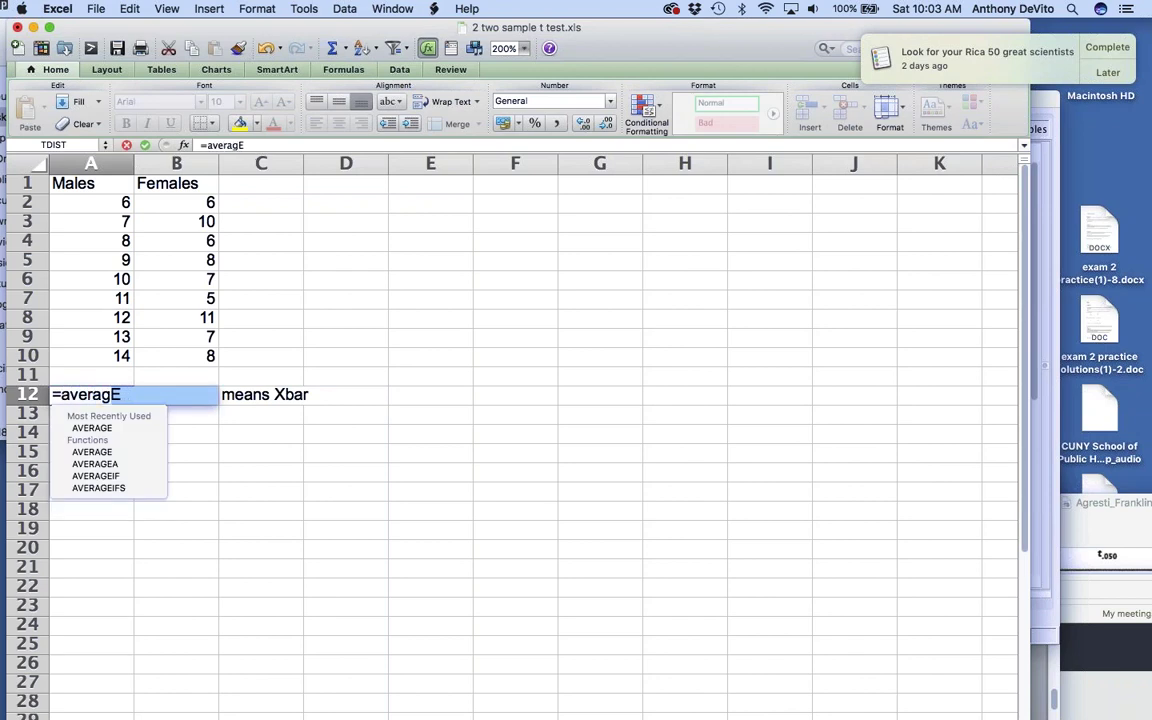
{"action": "type", "text": "("}
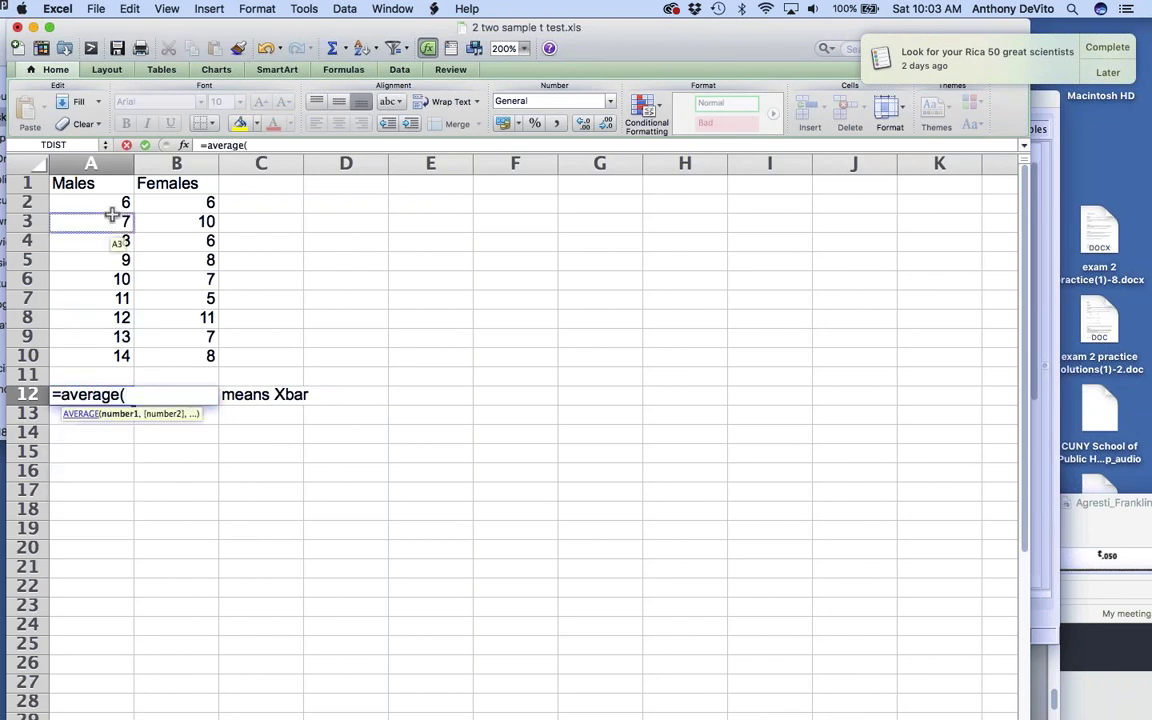
{"action": "left_click_drag", "start_coordinate": [111, 202], "coordinate": [117, 362]}
{"action": "key", "text": "Return"}
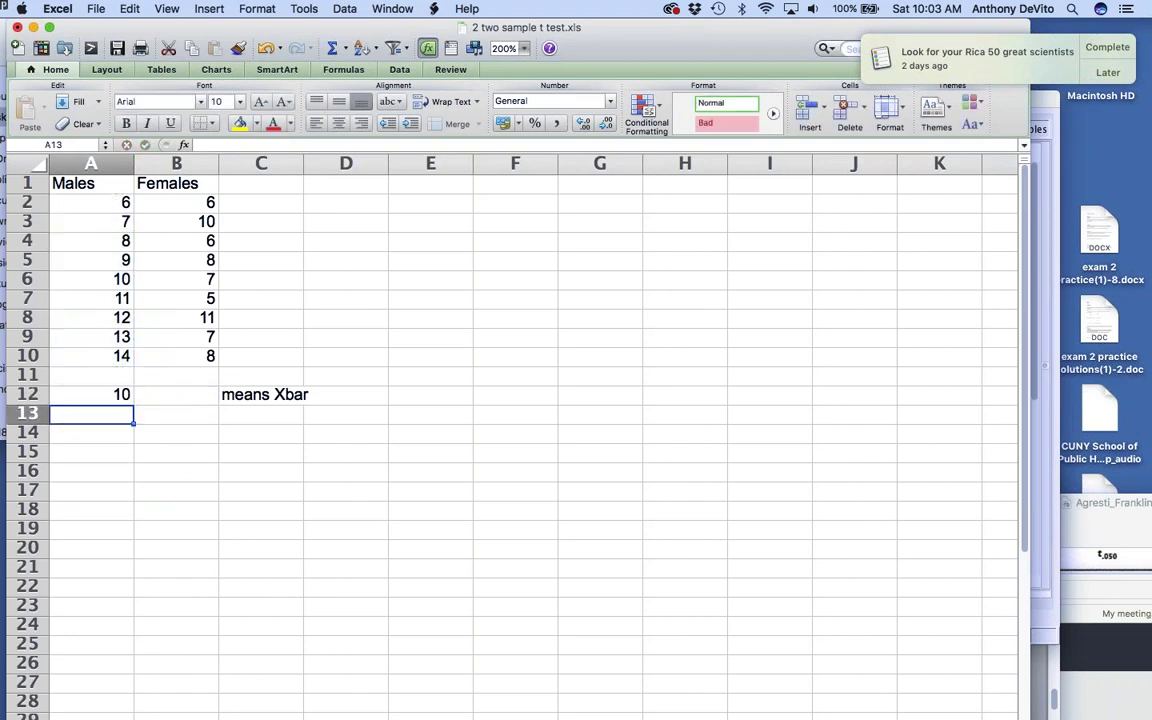
{"action": "left_click", "coordinate": [126, 394]}
{"action": "left_click_drag", "start_coordinate": [133, 402], "coordinate": [191, 410]}
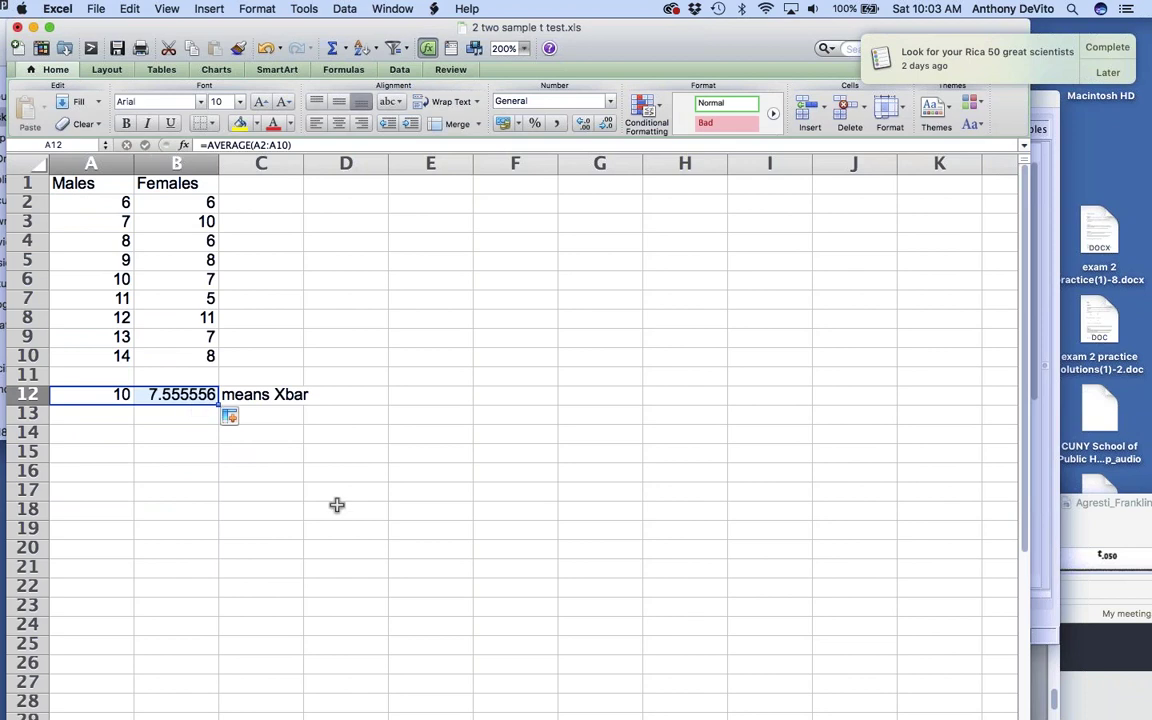
Step: Enter the label "s" in cell C13, below the means label
{"action": "left_click", "coordinate": [283, 458]}
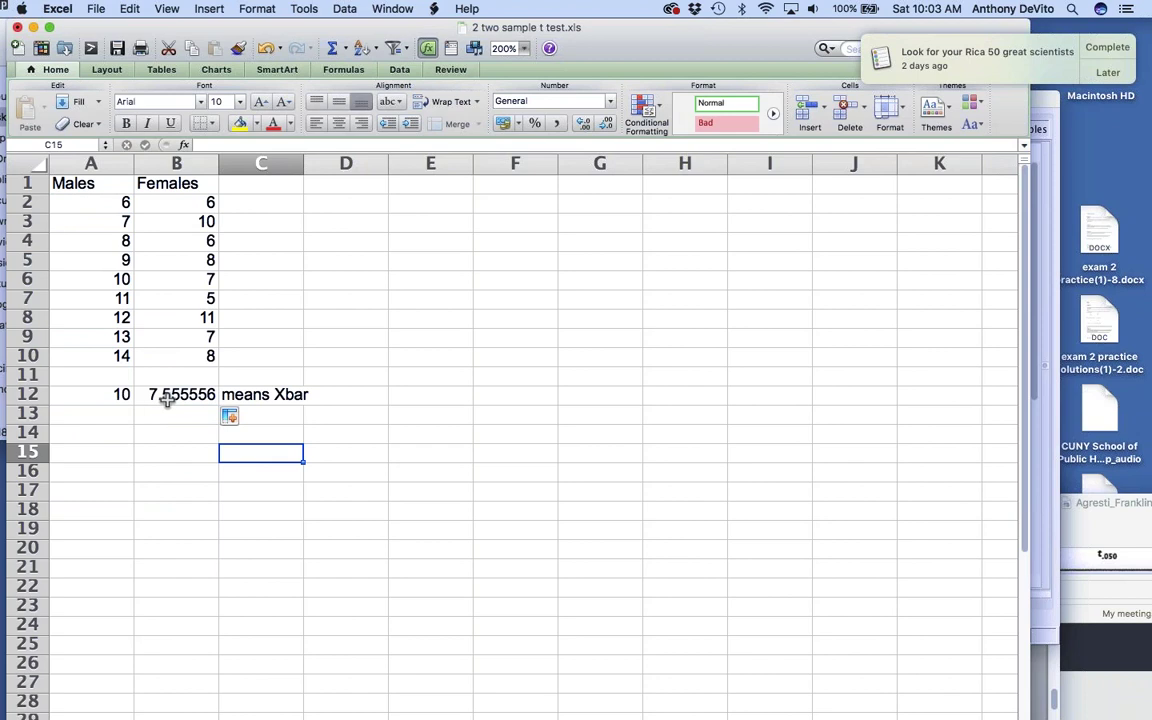
{"action": "left_click", "coordinate": [263, 415]}
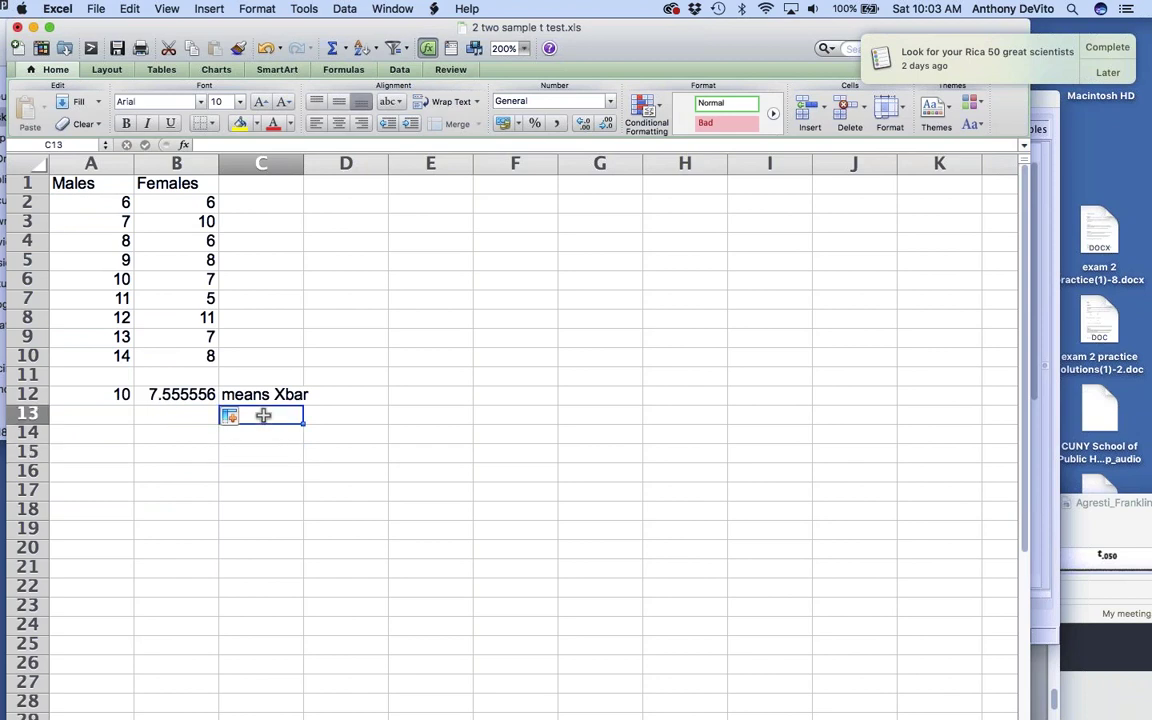
{"action": "type", "text": "s"}
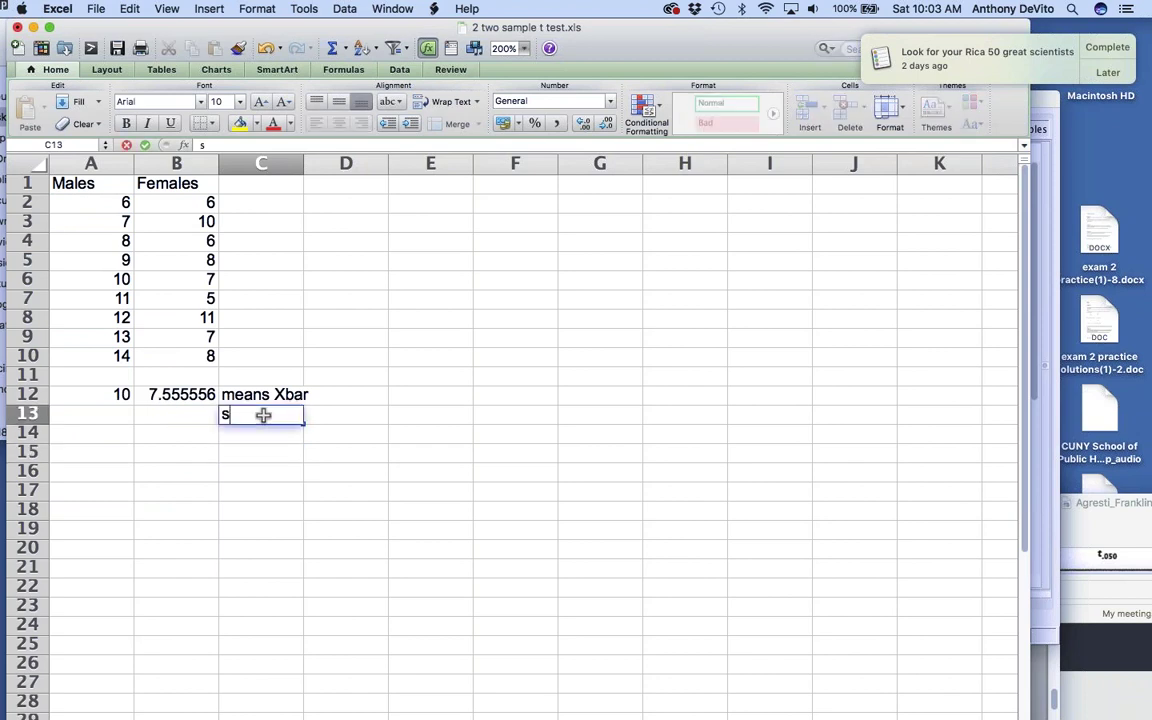
{"action": "key", "text": "Return"}
{"action": "key", "text": "Return"}
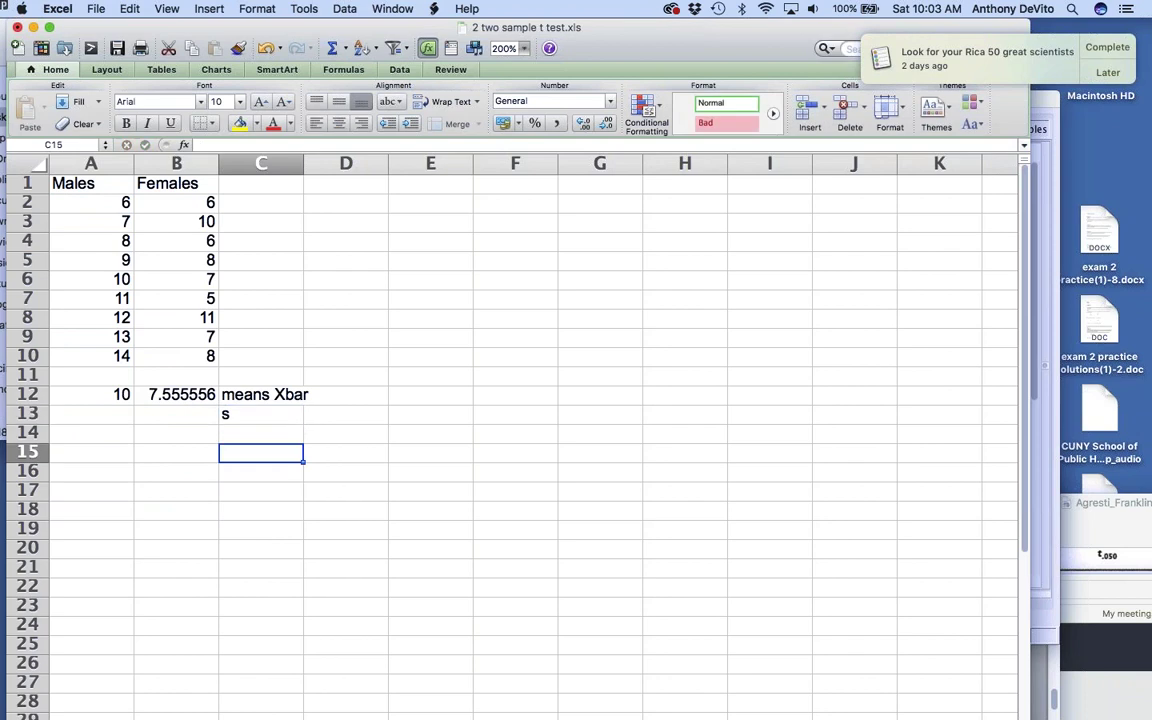
Step: Calculate the Males standard deviation in A13 with STDEV over A2:A10 and fill the formula across to B13 for Females
{"action": "left_click", "coordinate": [121, 416]}
{"action": "type", "text": "="}
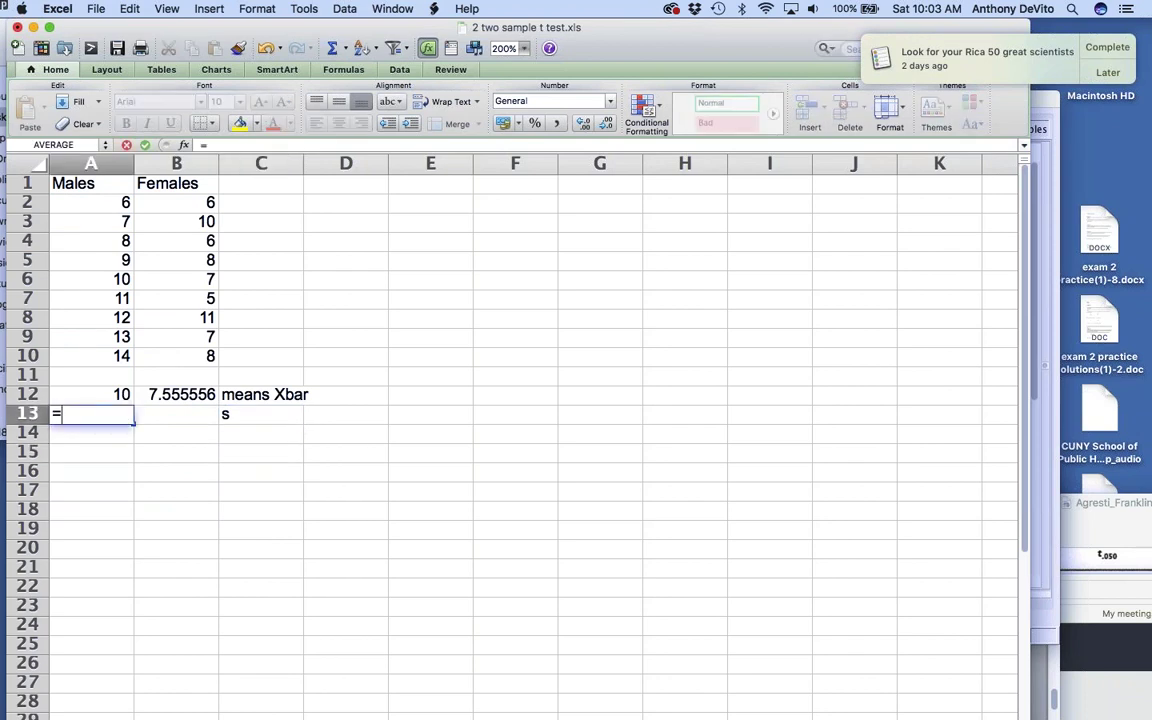
{"action": "type", "text": "stdev("}
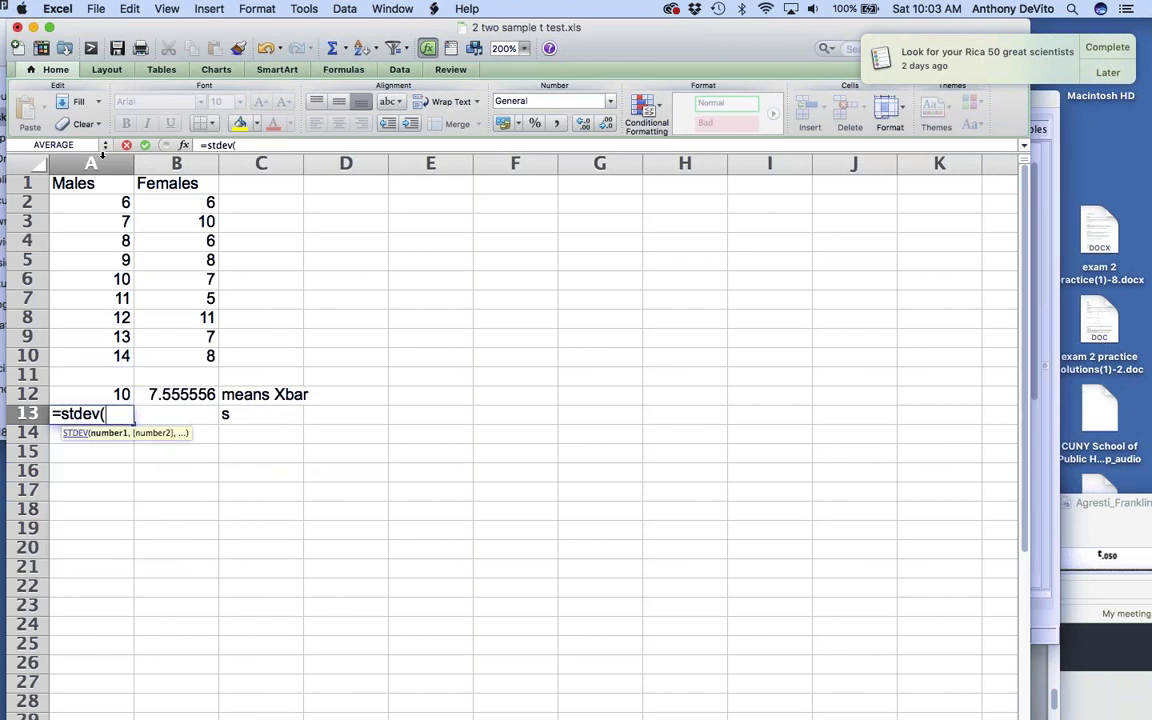
{"action": "left_click_drag", "start_coordinate": [124, 200], "coordinate": [121, 355]}
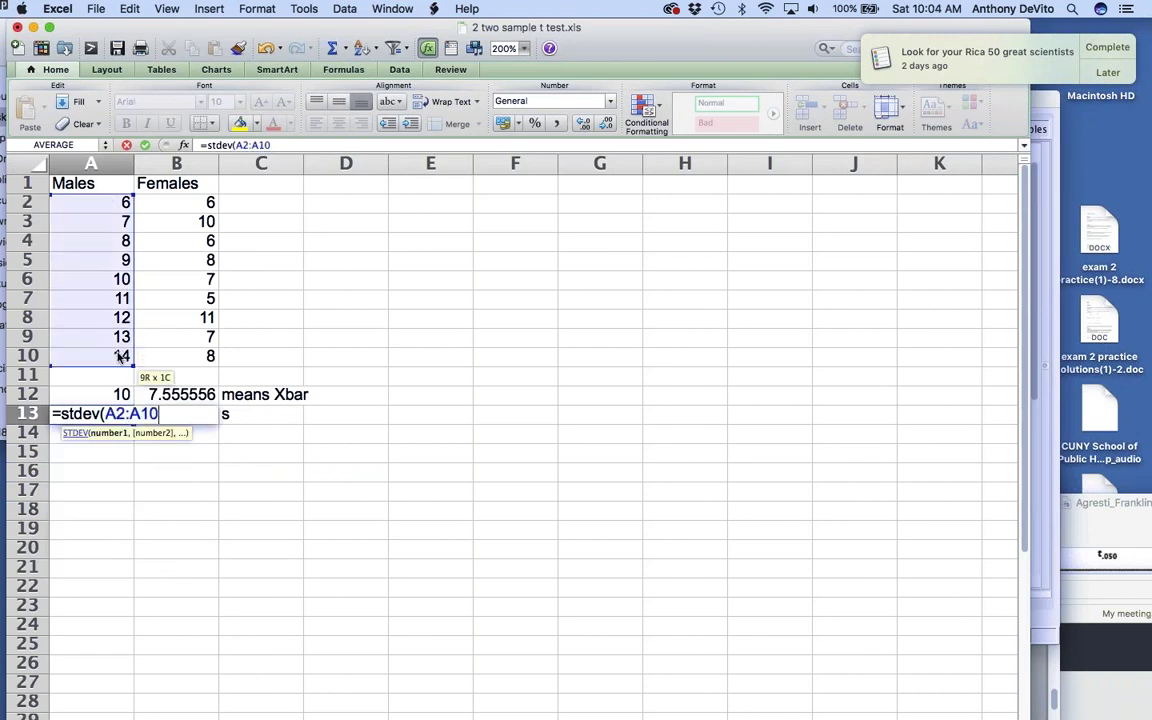
{"action": "key", "text": "Return"}
{"action": "left_click", "coordinate": [122, 418]}
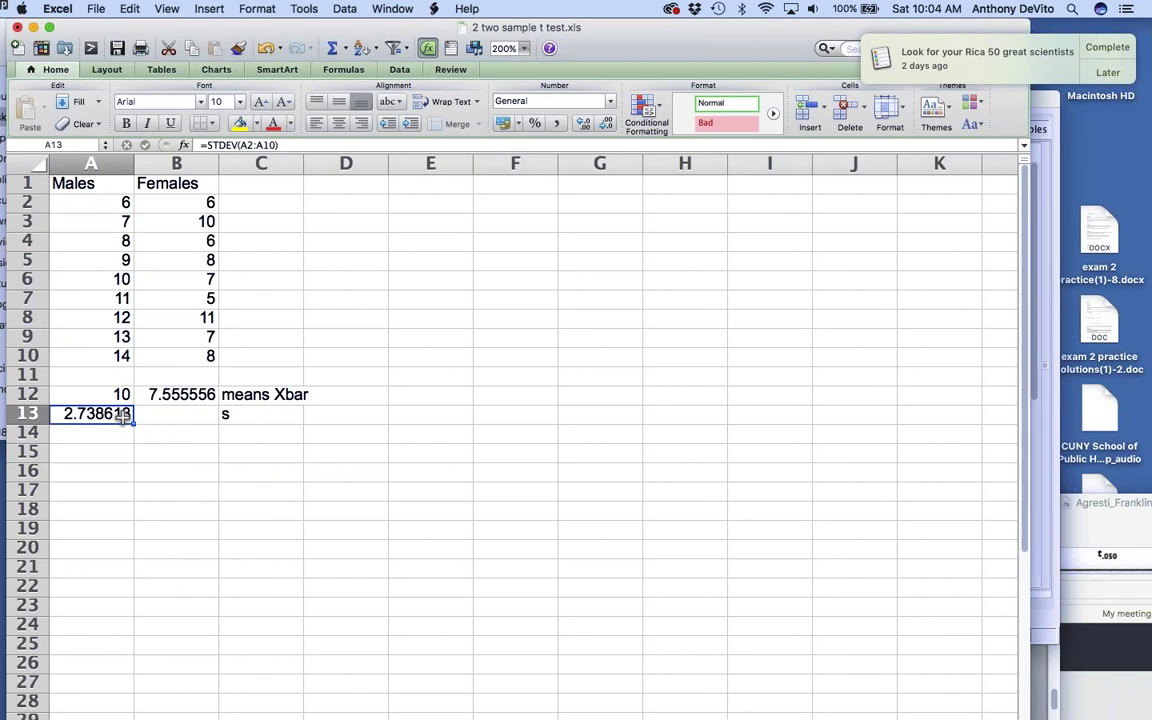
{"action": "left_click_drag", "start_coordinate": [122, 418], "coordinate": [193, 422]}
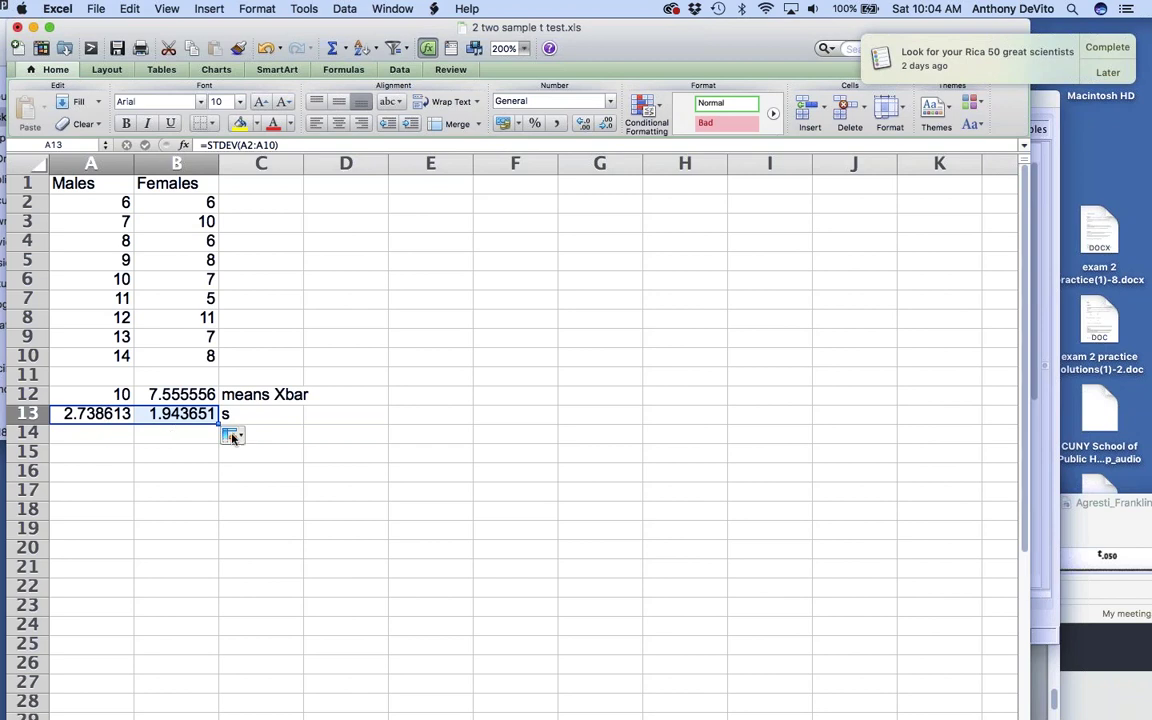
Step: Label C14 "n" and enter a sample size of 9 for both Males in A14 and Females in B14
{"action": "left_click", "coordinate": [263, 434]}
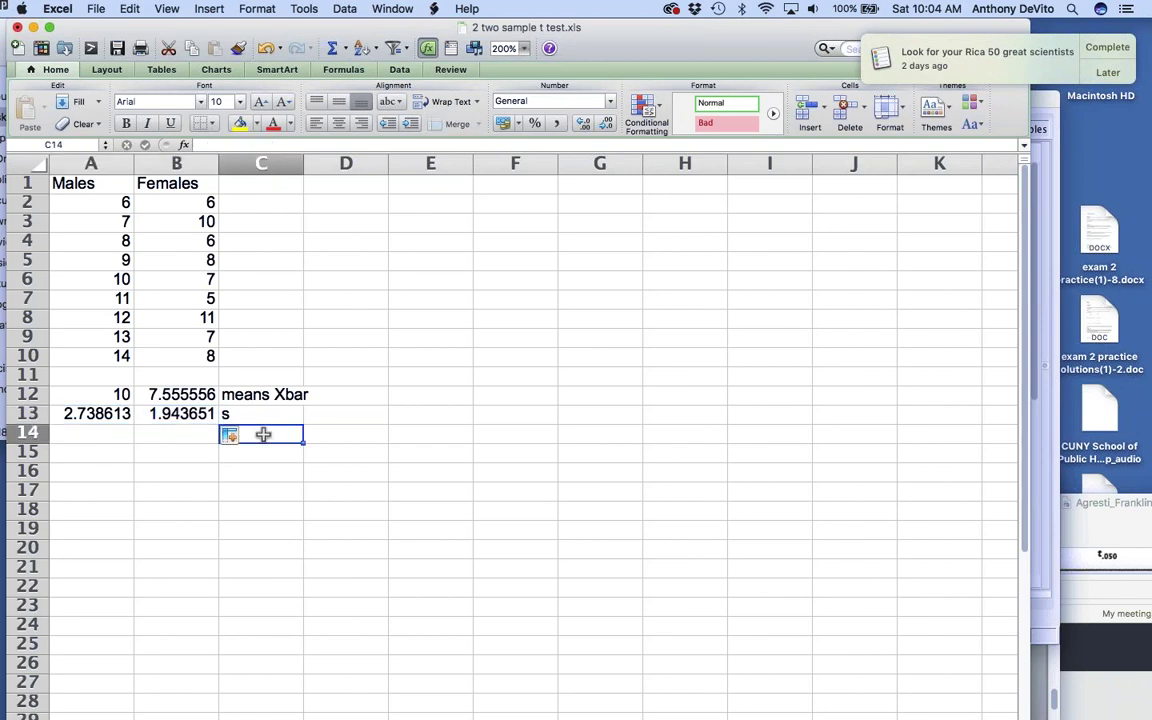
{"action": "type", "text": "n"}
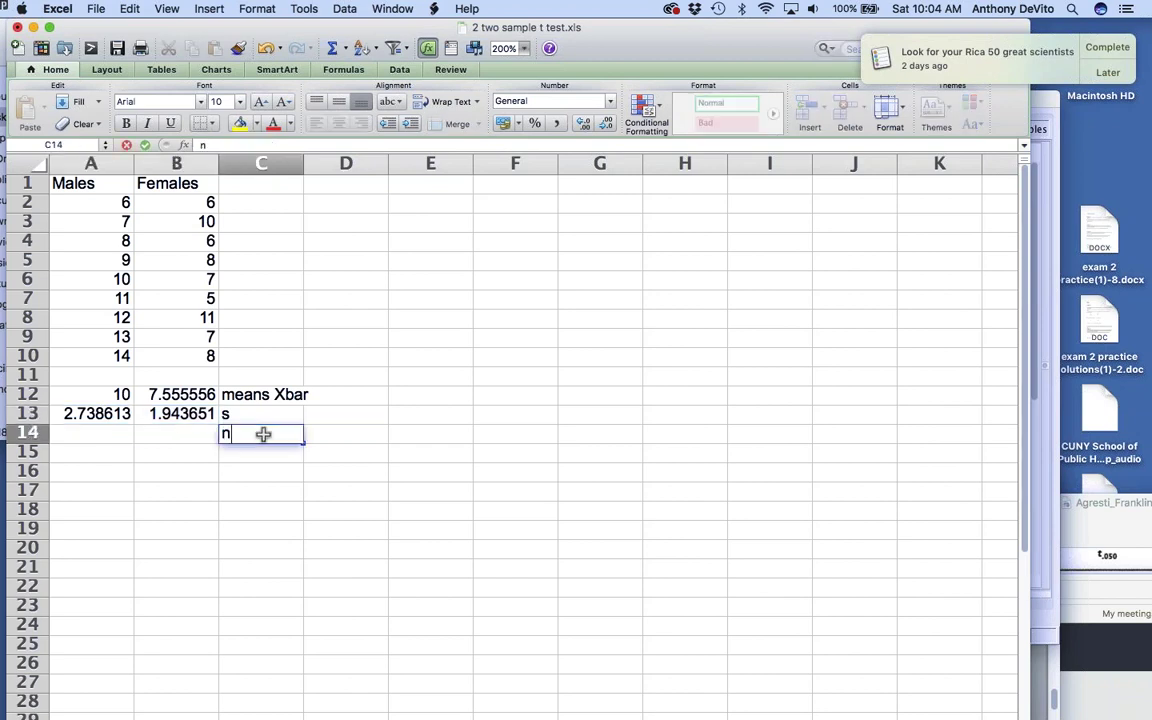
{"action": "left_click", "coordinate": [120, 435]}
{"action": "type", "text": "9"}
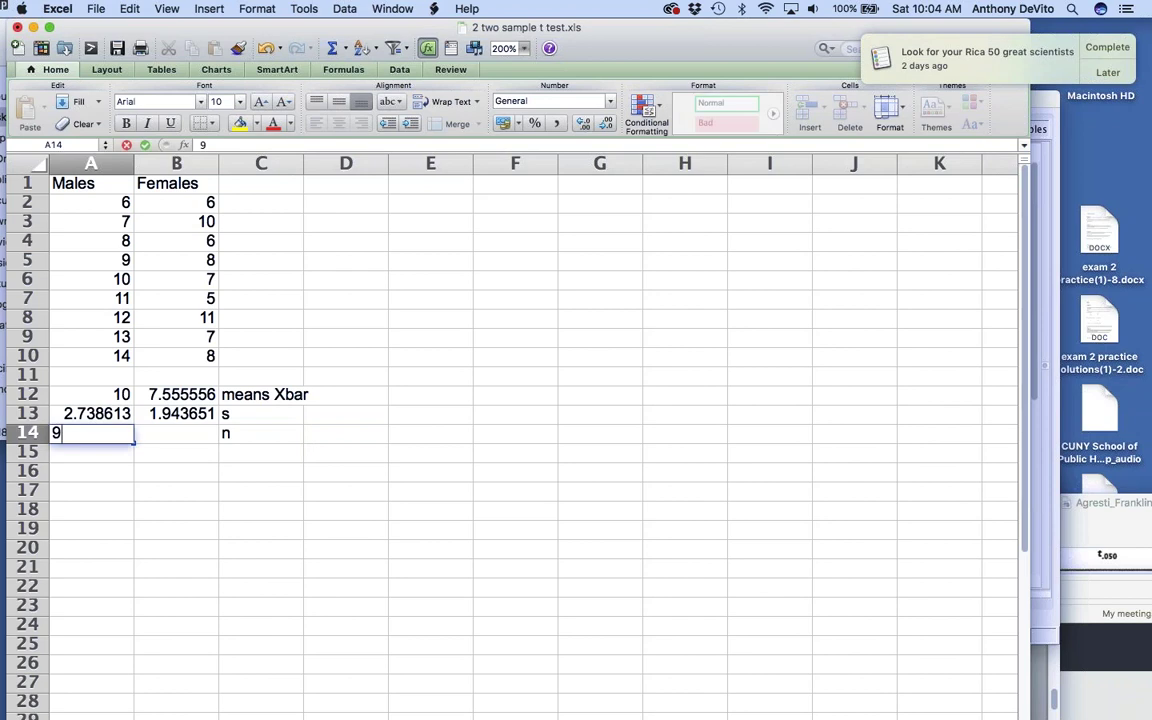
{"action": "left_click", "coordinate": [175, 433]}
{"action": "type", "text": "9"}
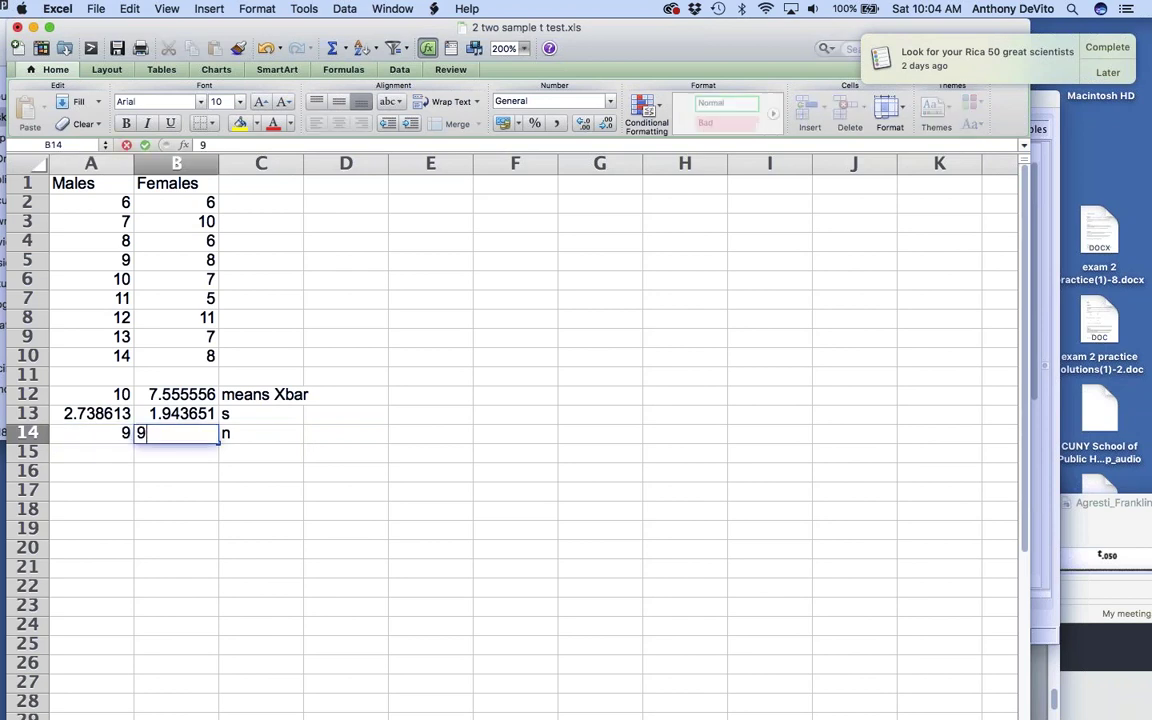
{"action": "left_click", "coordinate": [392, 473]}
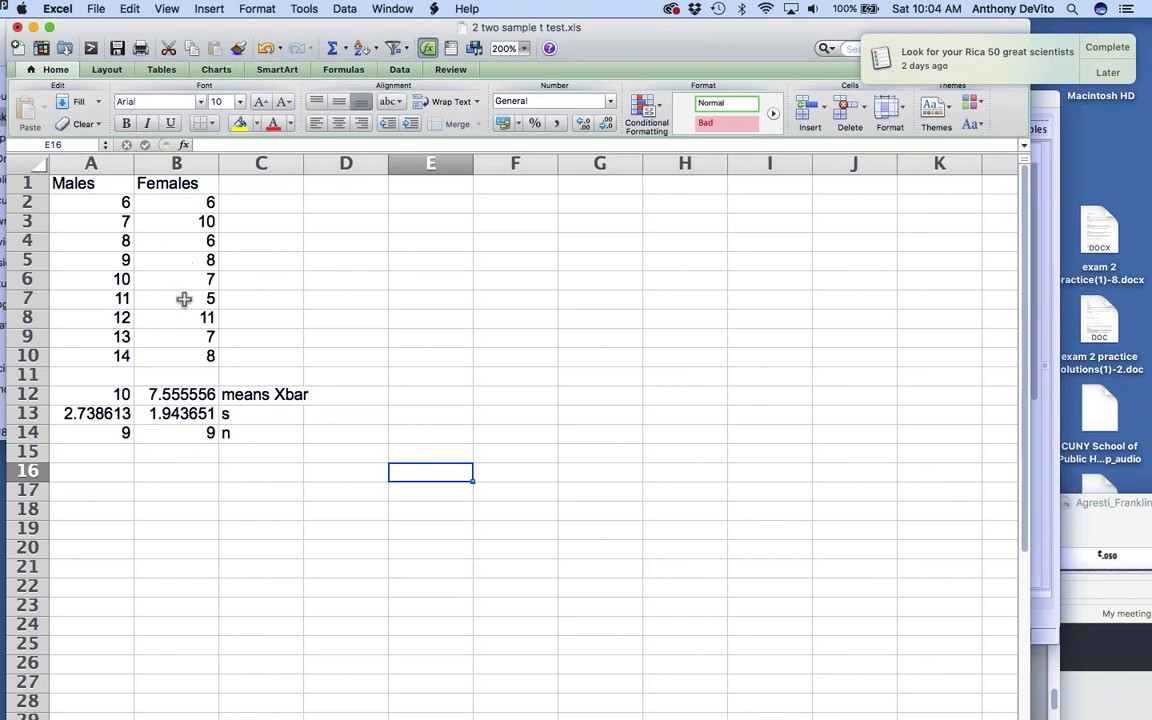
Step: Enter the null hypothesis "umales= mfemales" in cell E3
{"action": "left_click", "coordinate": [410, 223]}
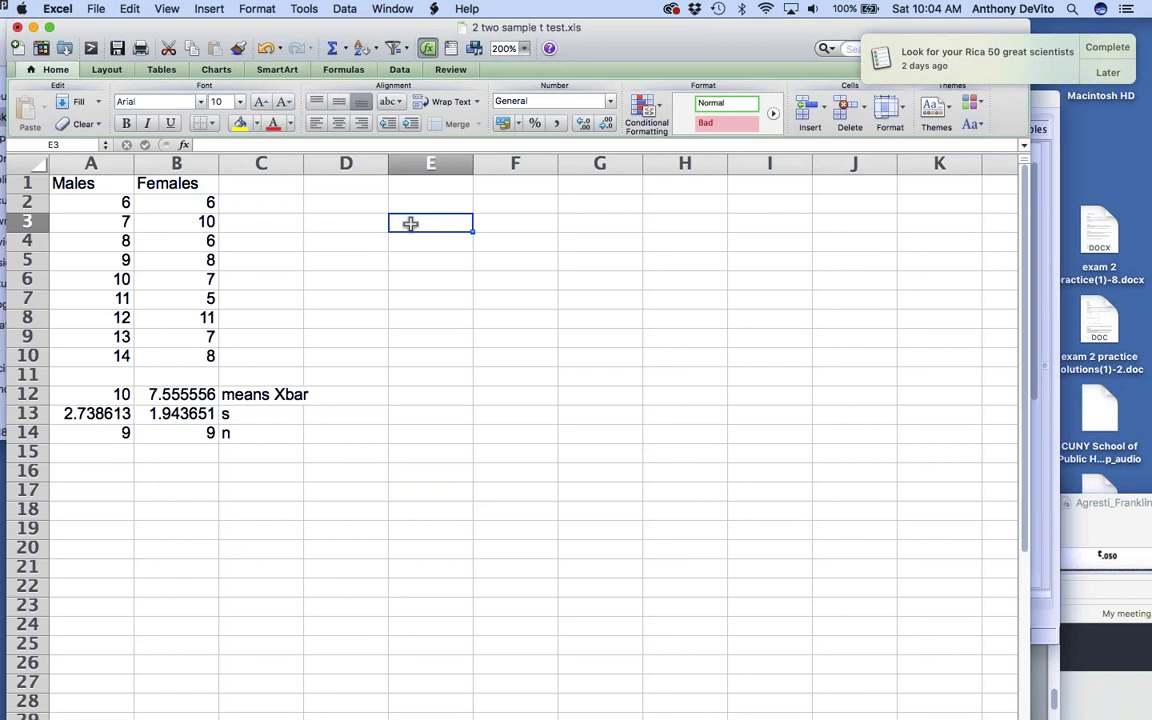
{"action": "type", "text": "u"}
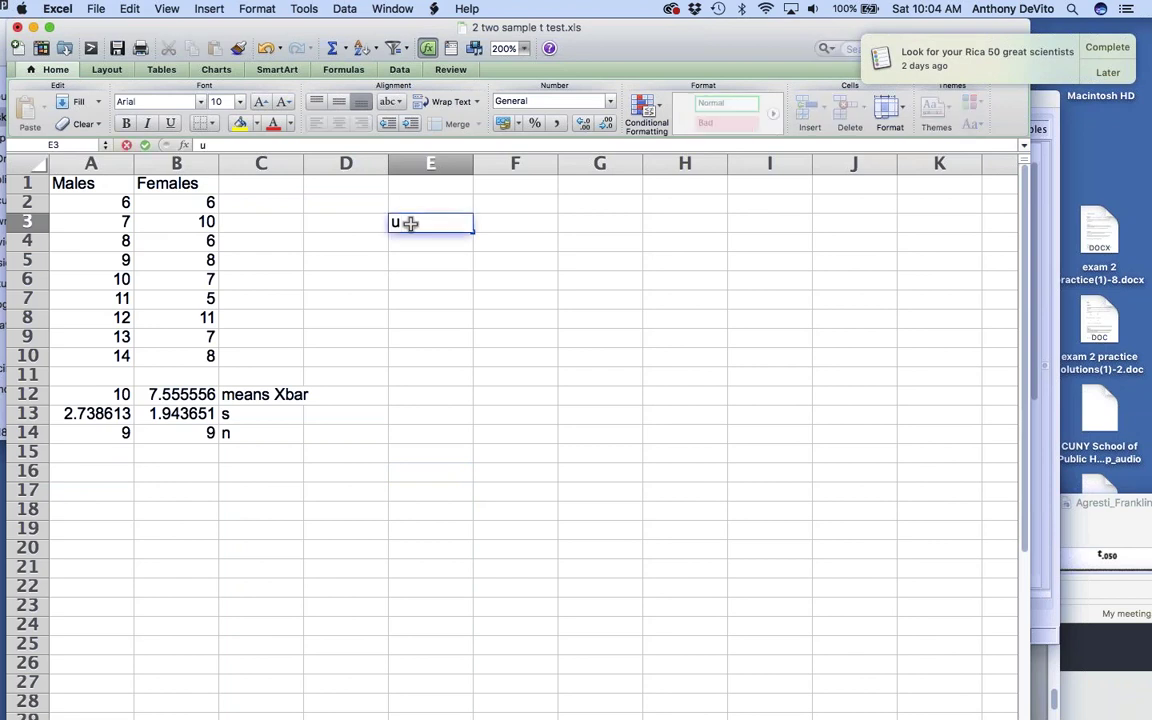
{"action": "type", "text": "males= m"}
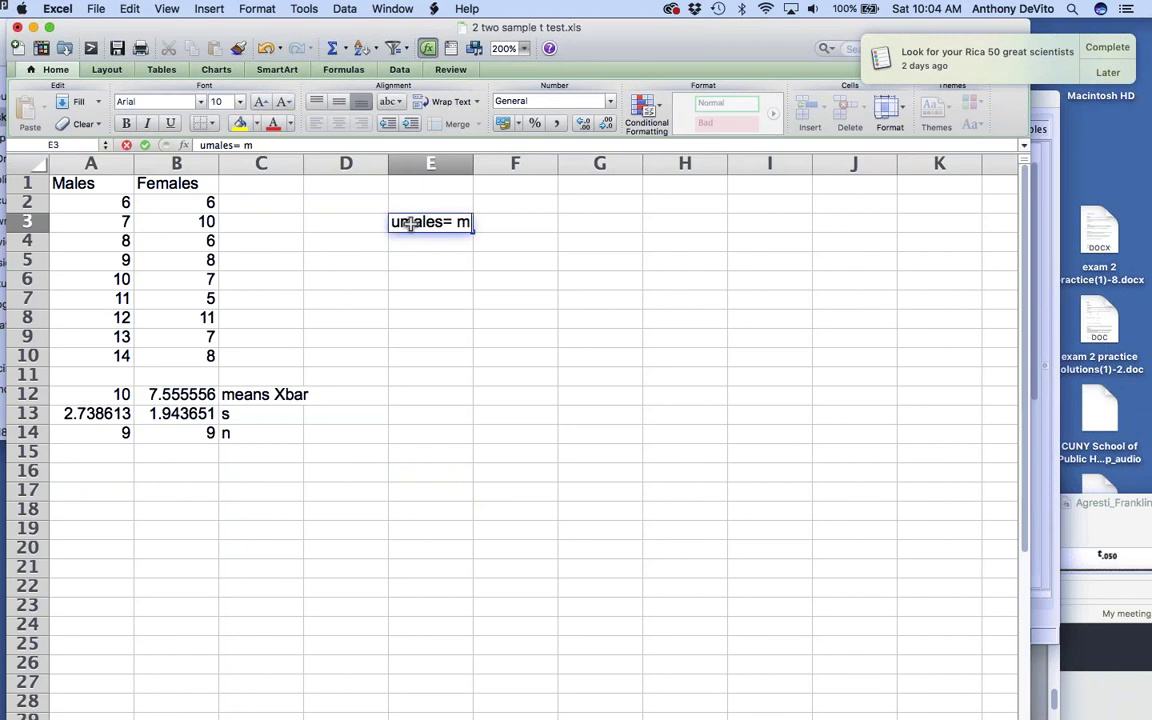
{"action": "type", "text": "females"}
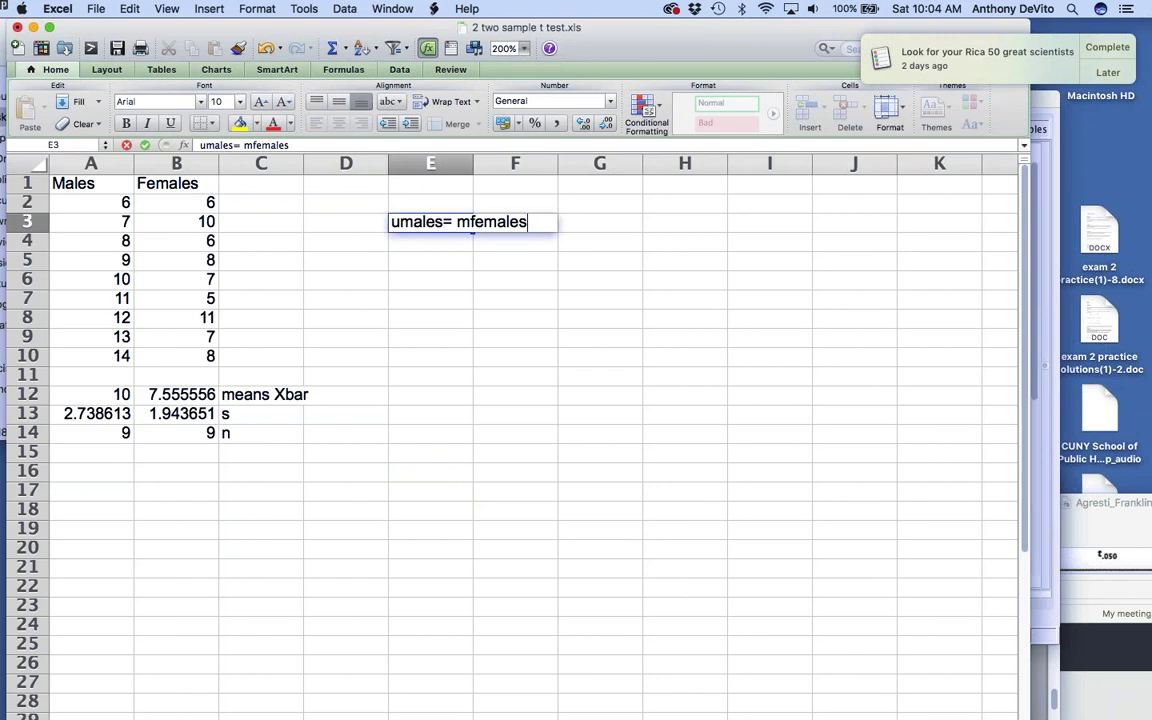
{"action": "key", "text": "Return"}
Step: Enter the alternative hypothesis "umales =/= mfemales" in cell E4
{"action": "type", "text": "um"}
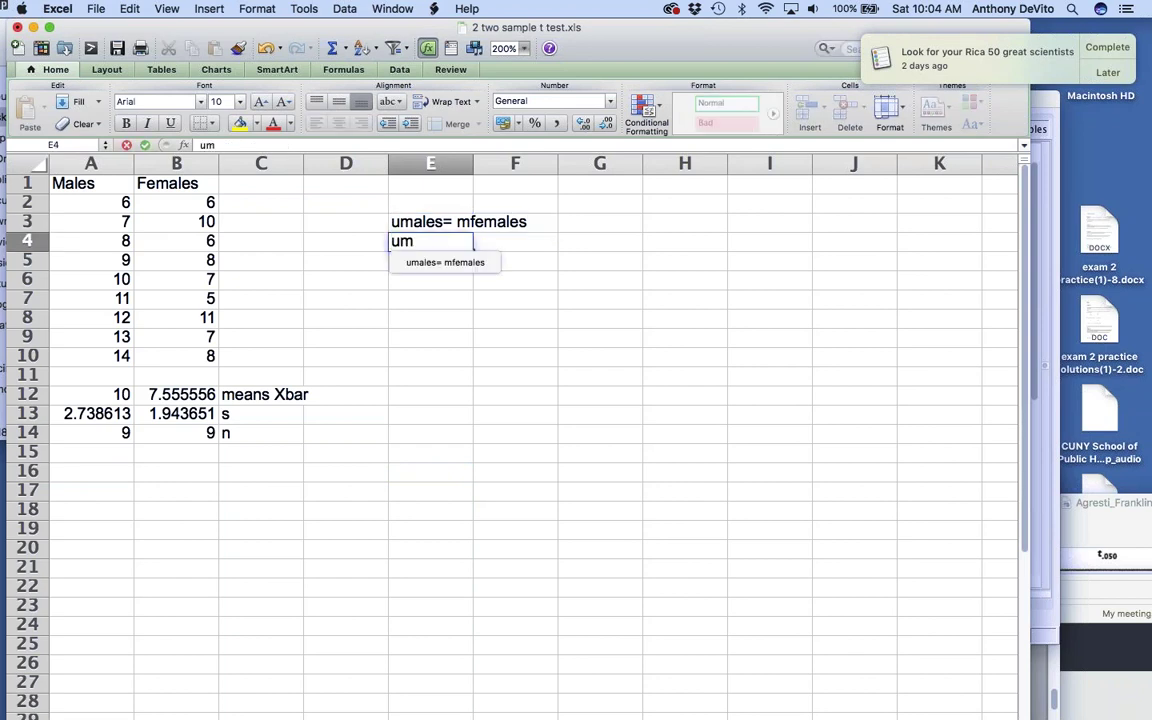
{"action": "type", "text": "ales"}
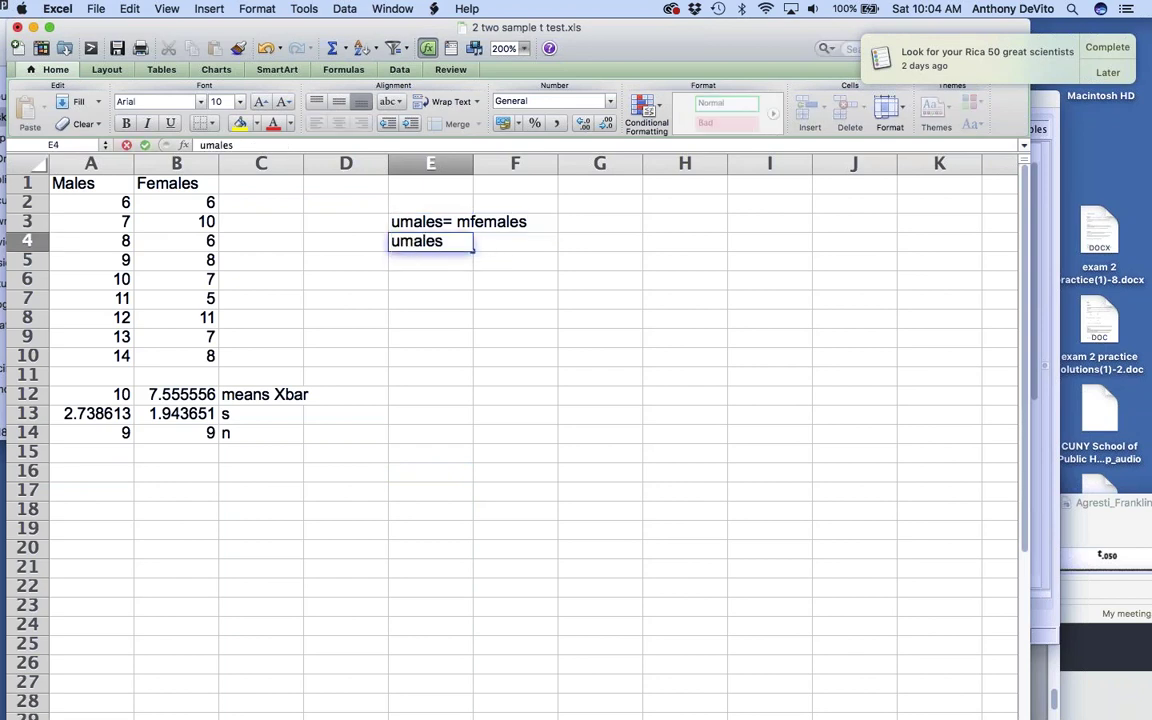
{"action": "type", "text": " =/= mf"}
{"action": "key", "text": "BackSpace"}
{"action": "type", "text": "mfemales"}
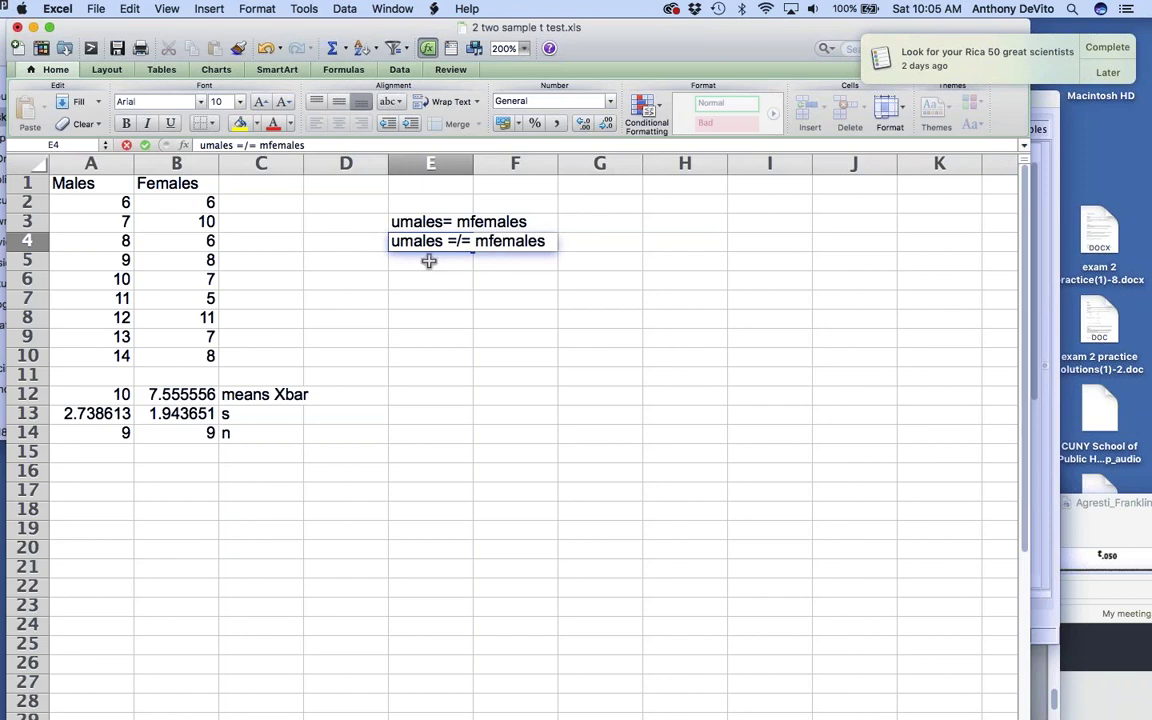
{"action": "key", "text": "Return"}
Step: Write the t statistic formula as the text "t =( Xbarm - Xbarf)/SE" in cell E6
{"action": "left_click", "coordinate": [427, 280]}
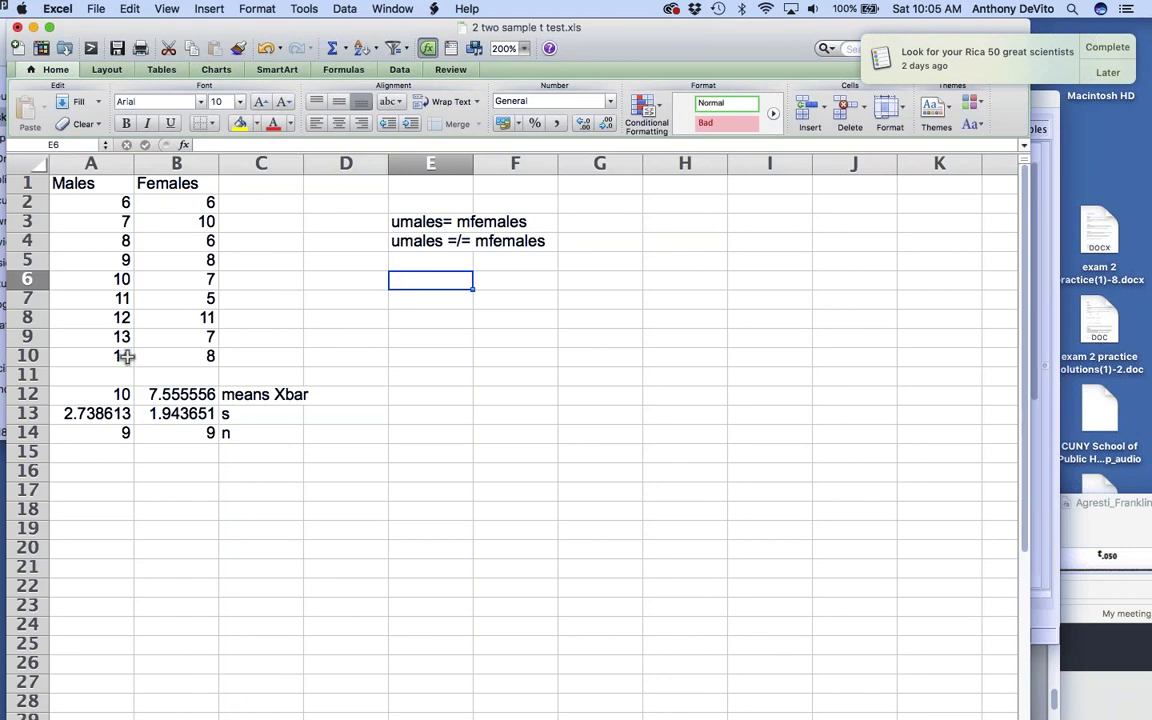
{"action": "type", "text": "t"}
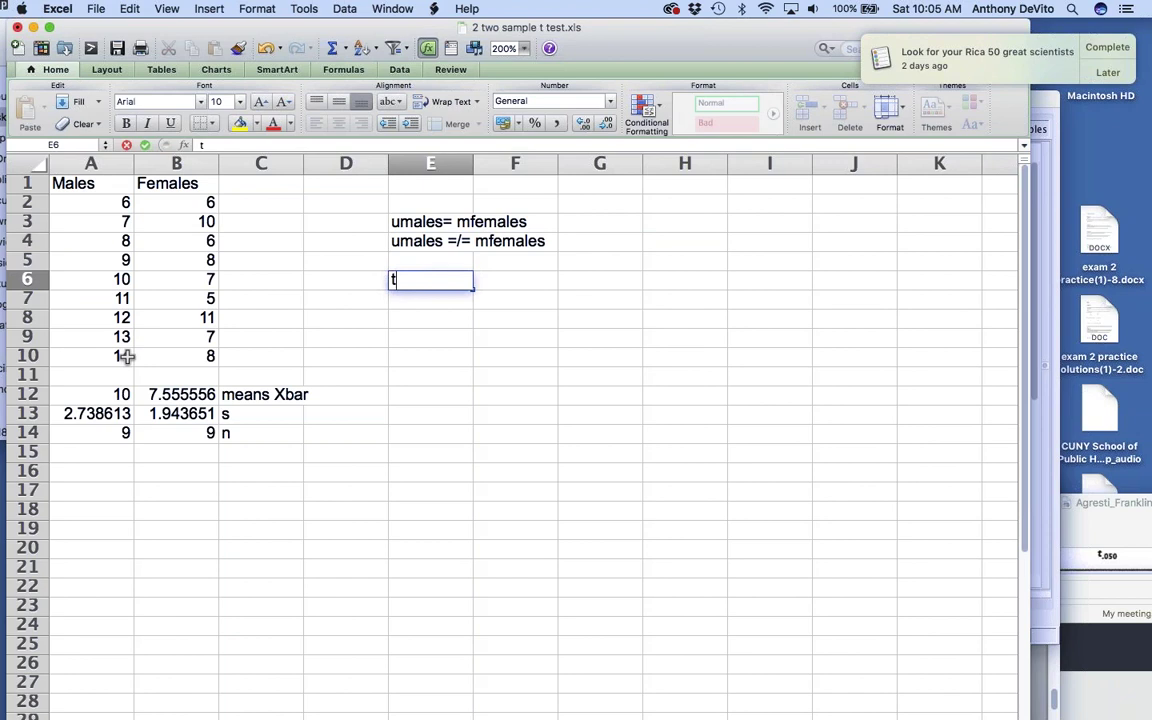
{"action": "type", "text": "="}
{"action": "type", "text": " Xab"}
{"action": "key", "text": "BackSpace"}
{"action": "key", "text": "BackSpace"}
{"action": "type", "text": "bar"}
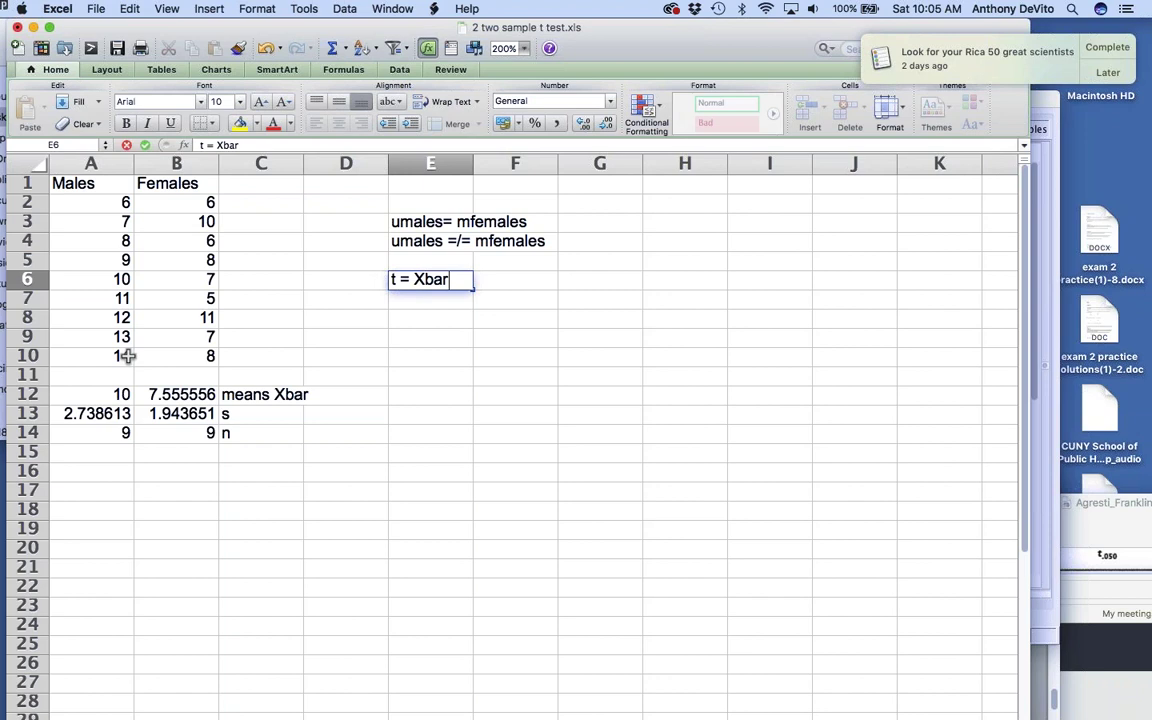
{"action": "type", "text": "m - Xba"}
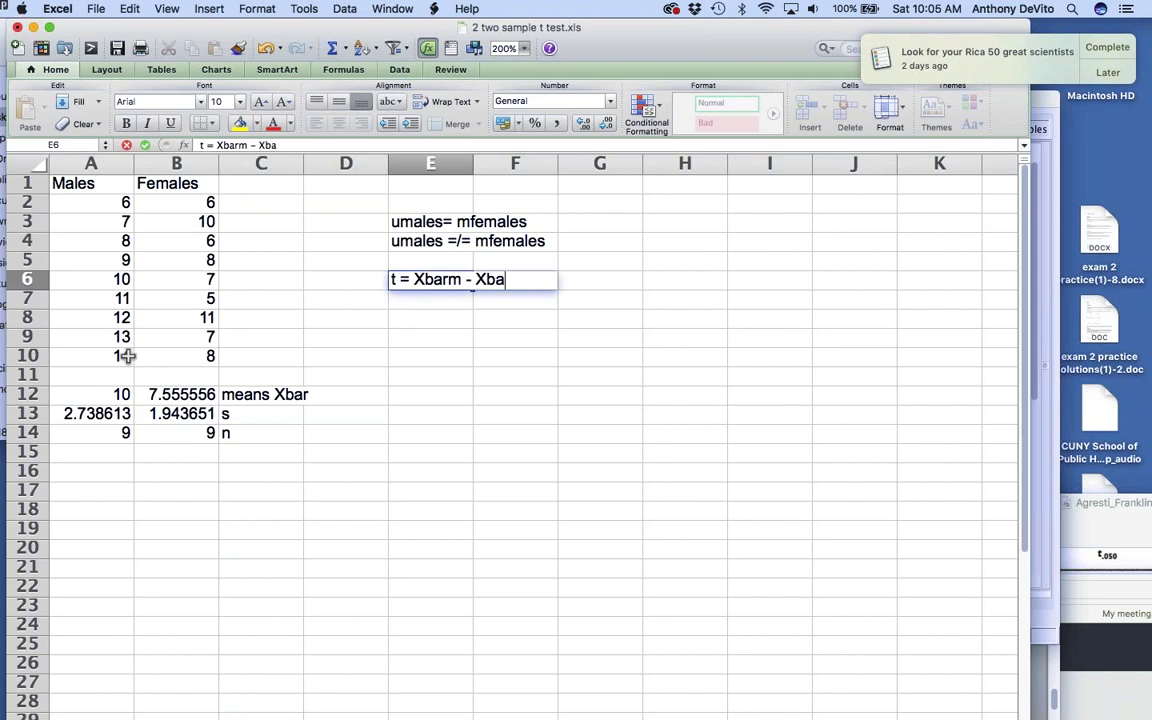
{"action": "type", "text": "rf/"}
{"action": "left_click", "coordinate": [406, 279]}
{"action": "type", "text": "("}
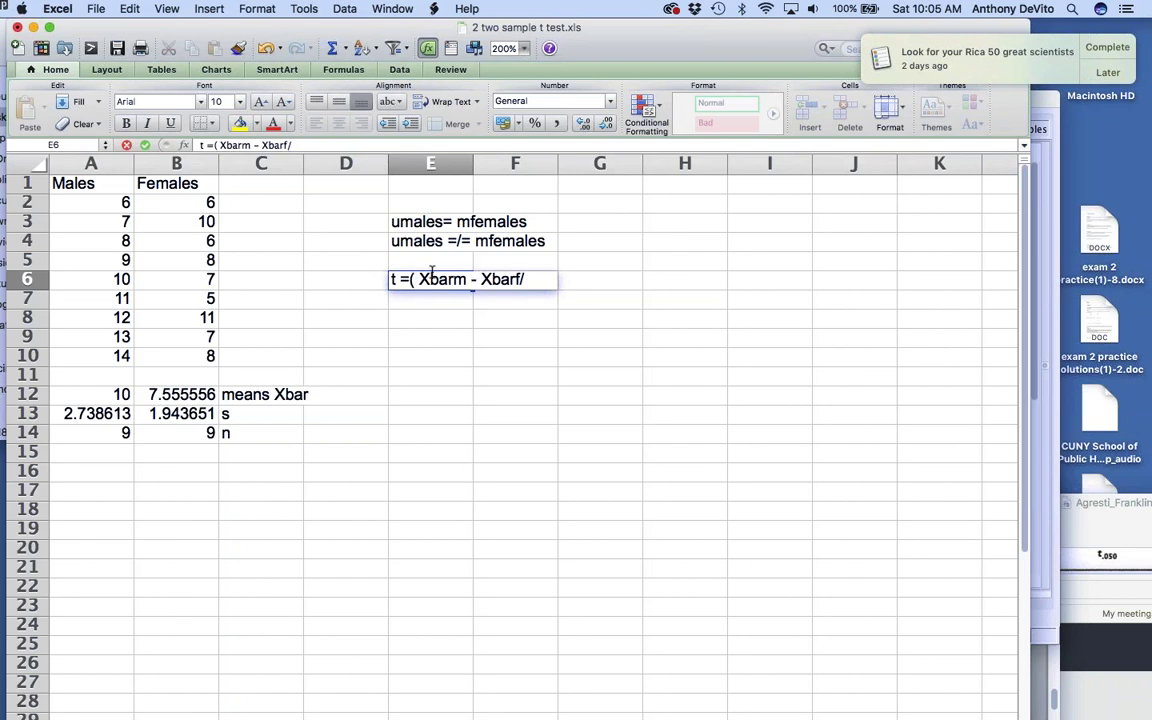
{"action": "left_click", "coordinate": [517, 279]}
{"action": "type", "text": ")"}
{"action": "key", "text": "BackSpace"}
{"action": "type", "text": ")/SE"}
{"action": "left_click", "coordinate": [545, 312]}
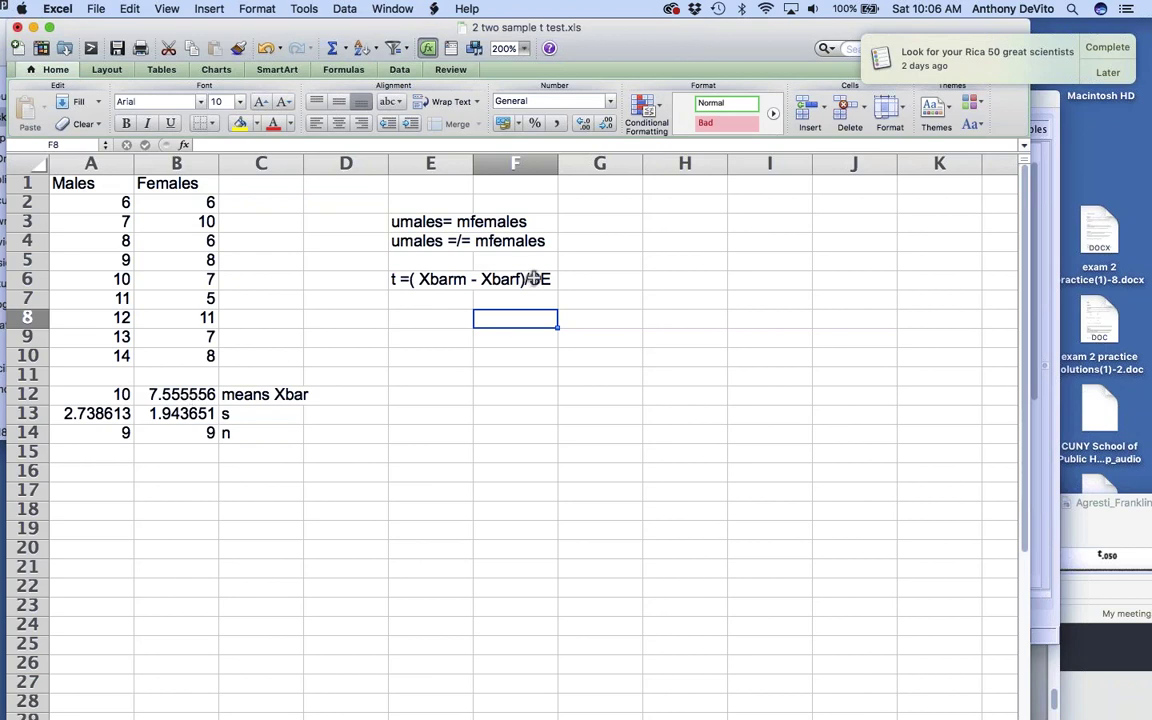
Step: Enter the label "SE" in cell E8, below the t formula
{"action": "left_click", "coordinate": [410, 322]}
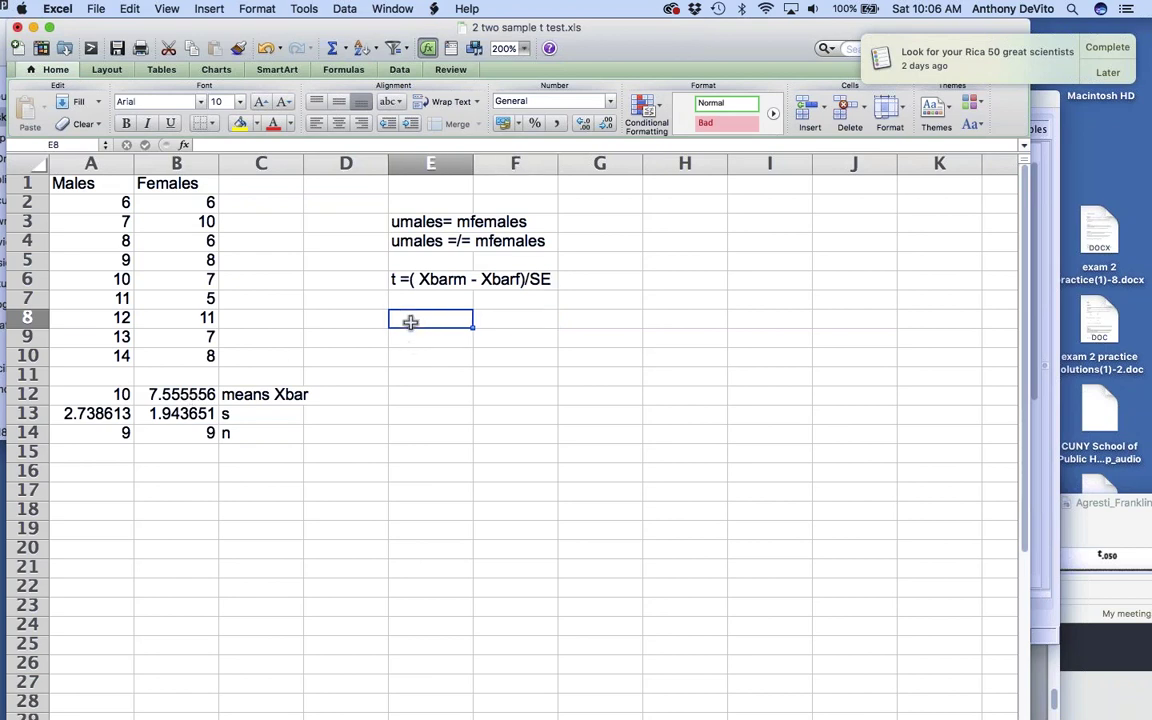
{"action": "type", "text": "SE"}
{"action": "left_click", "coordinate": [532, 370]}
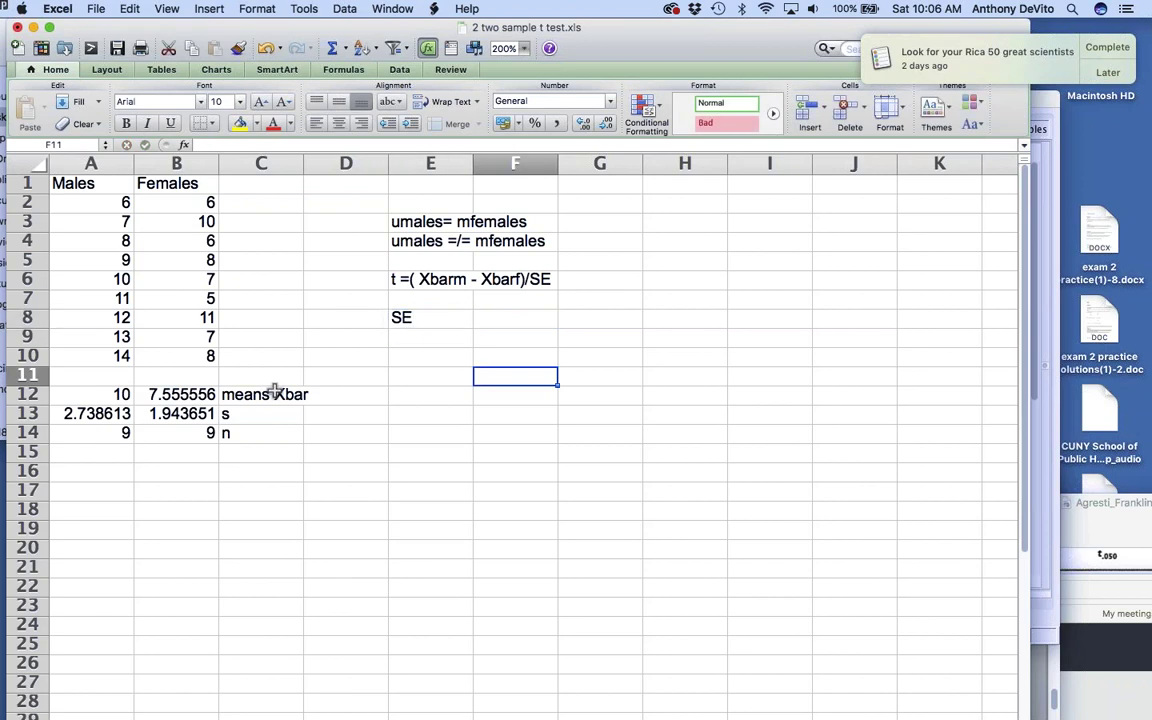
Step: Highlight the two standard deviations in A13:B13 and enter the label "s pooled" in cell E9
{"action": "left_click", "coordinate": [104, 413]}
{"action": "left_click_drag", "start_coordinate": [125, 413], "coordinate": [152, 414]}
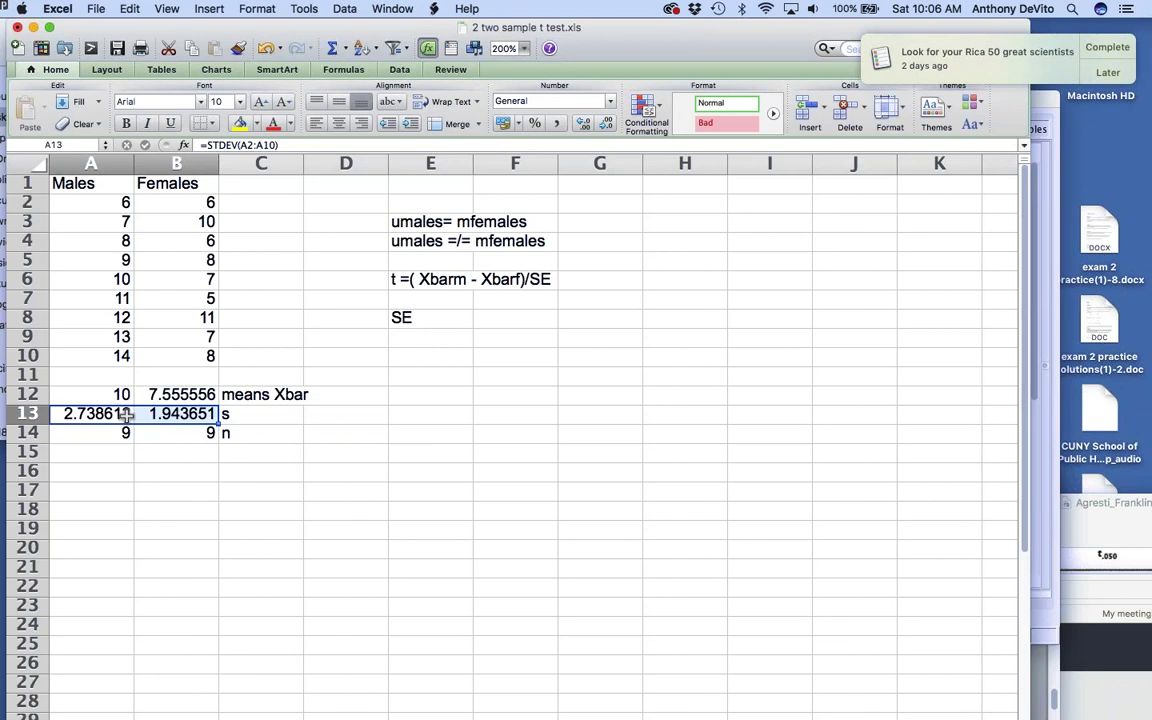
{"action": "left_click", "coordinate": [456, 342]}
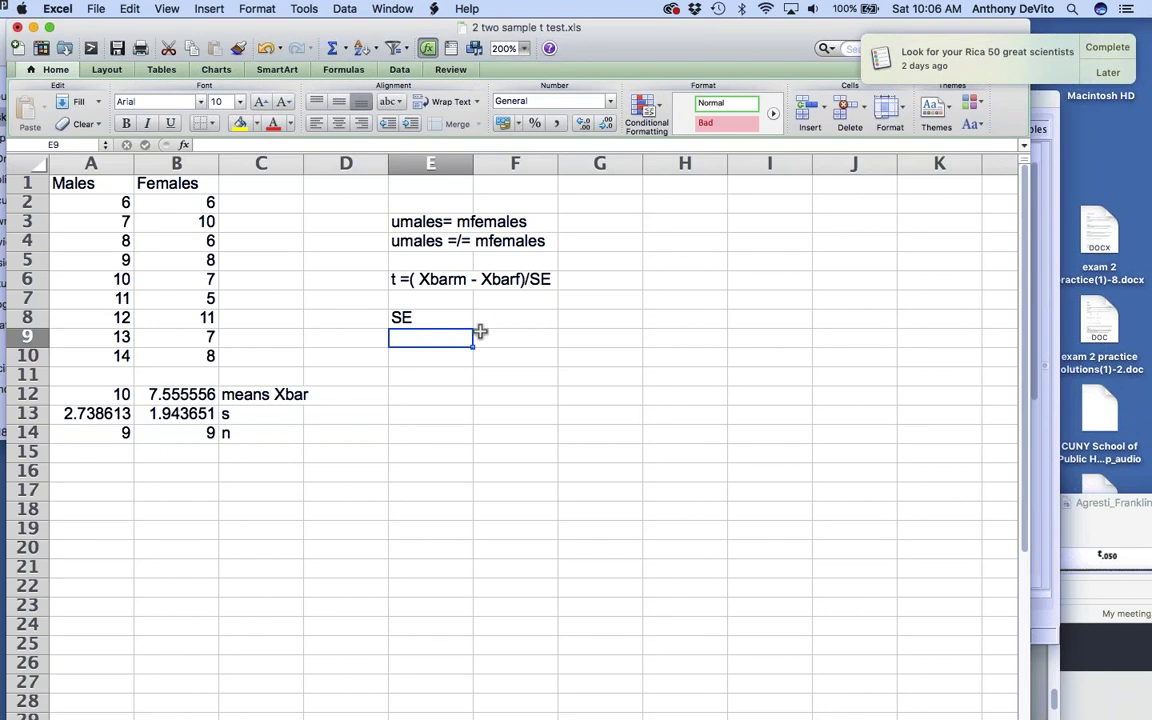
{"action": "type", "text": "S"}
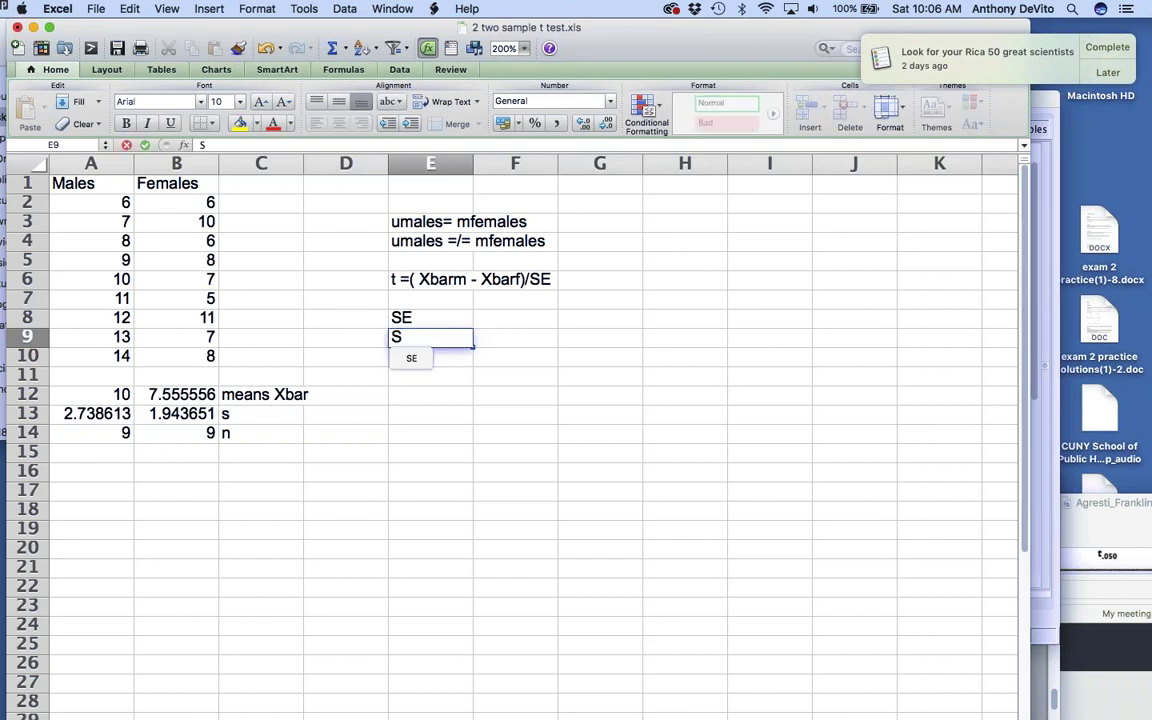
{"action": "key", "text": "BackSpace"}
{"action": "type", "text": "s"}
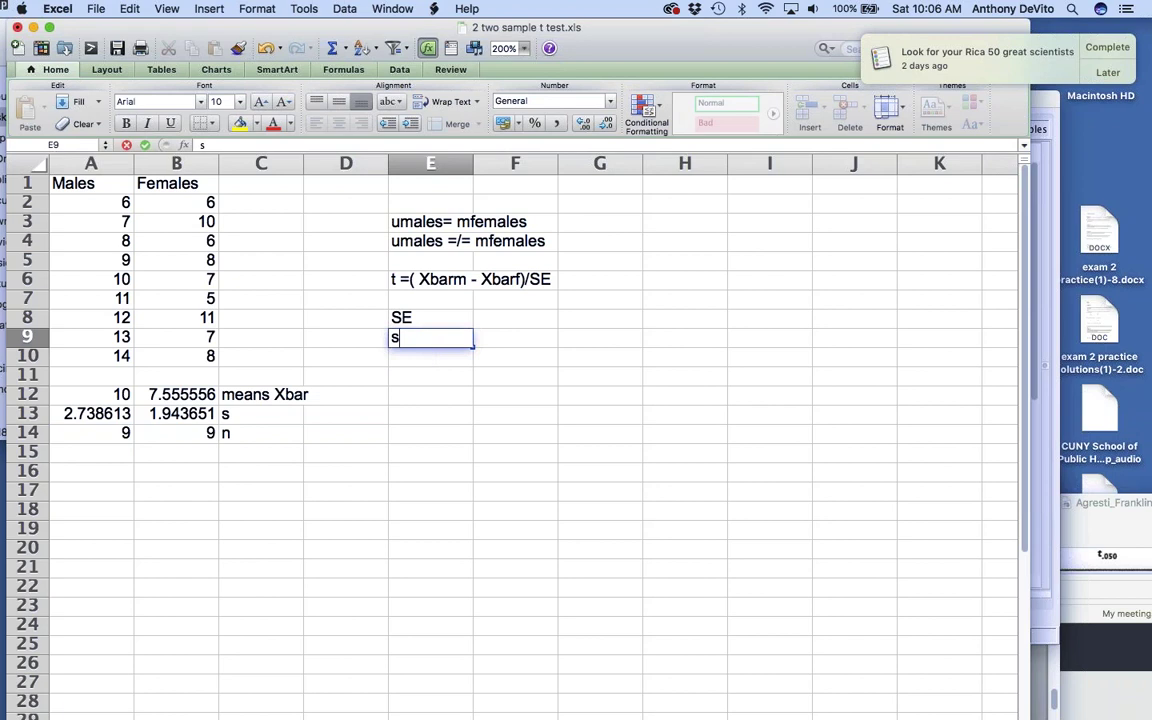
{"action": "type", "text": "pooled"}
{"action": "left_click", "coordinate": [400, 338]}
{"action": "key", "text": "Return"}
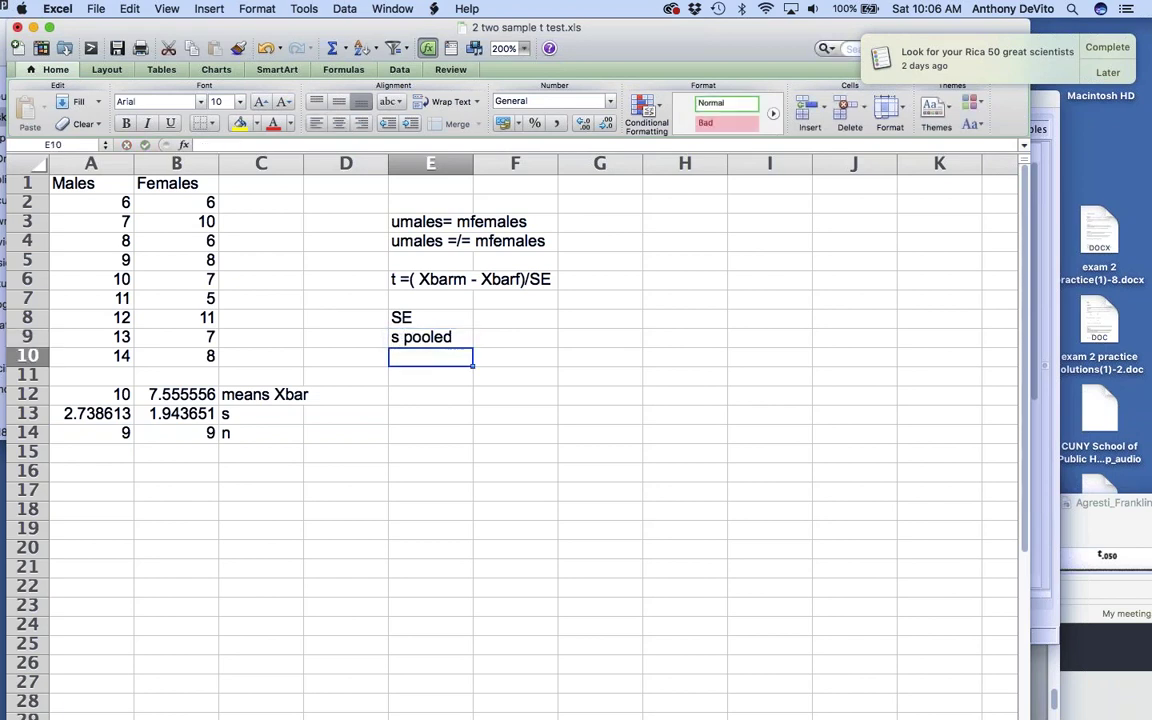
Step: Move the workbook and SPSS data windows apart to uncover the other open windows
{"action": "left_click_drag", "start_coordinate": [597, 69], "coordinate": [579, 391]}
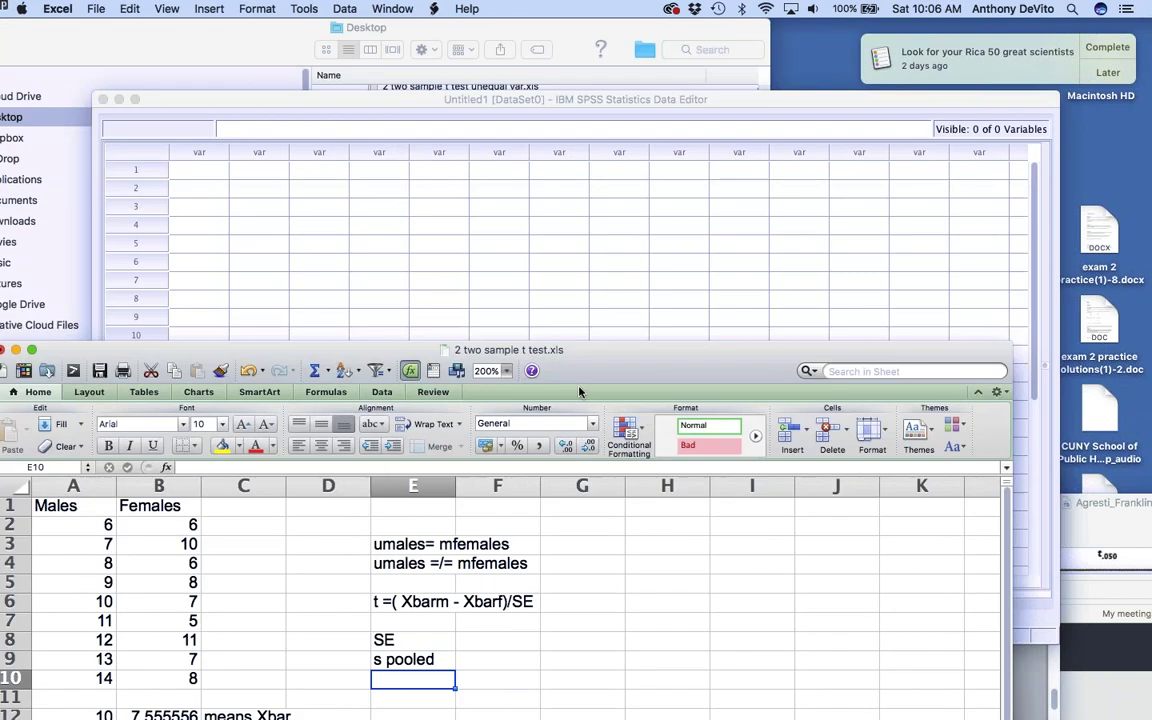
{"action": "left_click", "coordinate": [499, 170]}
{"action": "left_click_drag", "start_coordinate": [223, 115], "coordinate": [684, 136]}
{"action": "key", "text": "ctrl+Up"}
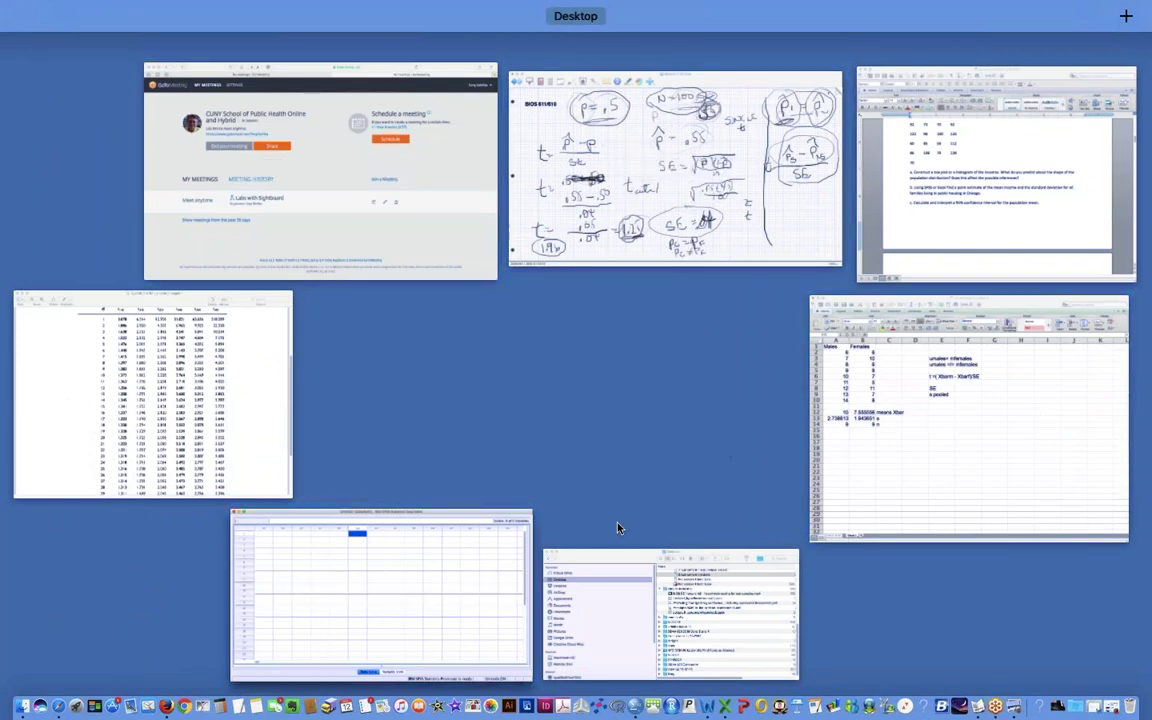
{"action": "left_click", "coordinate": [472, 556]}
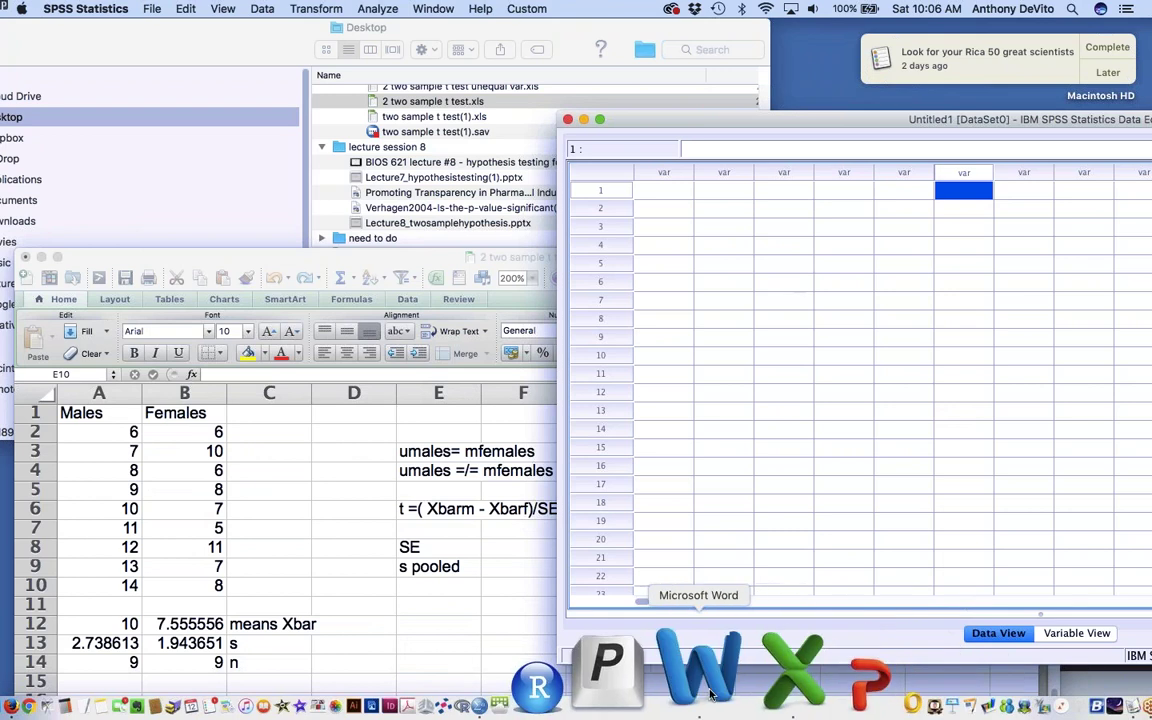
{"action": "left_click", "coordinate": [706, 697]}
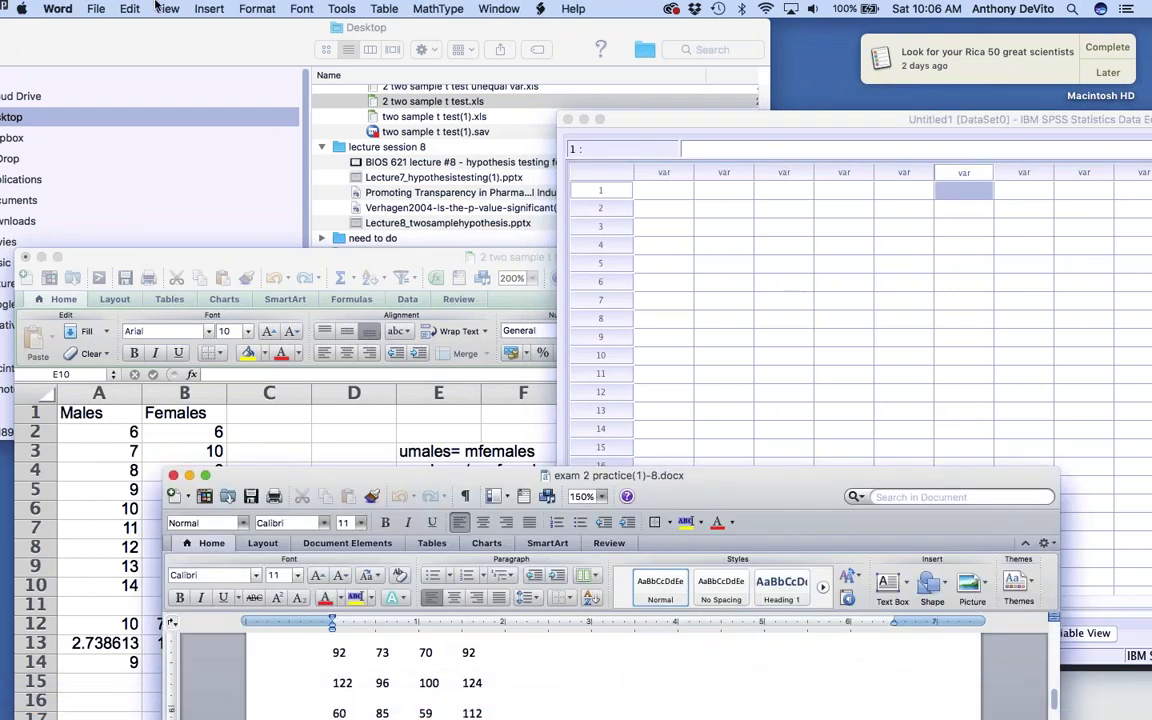
{"action": "left_click", "coordinate": [96, 8]}
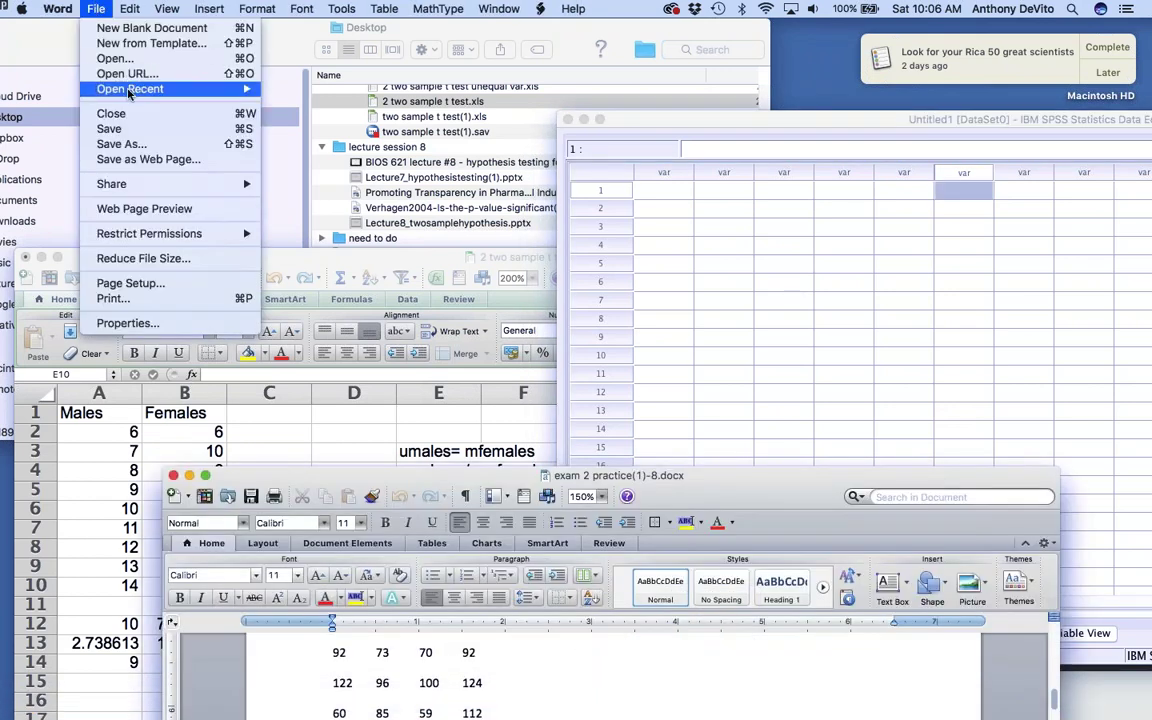
{"action": "mouse_move", "coordinate": [120, 88]}
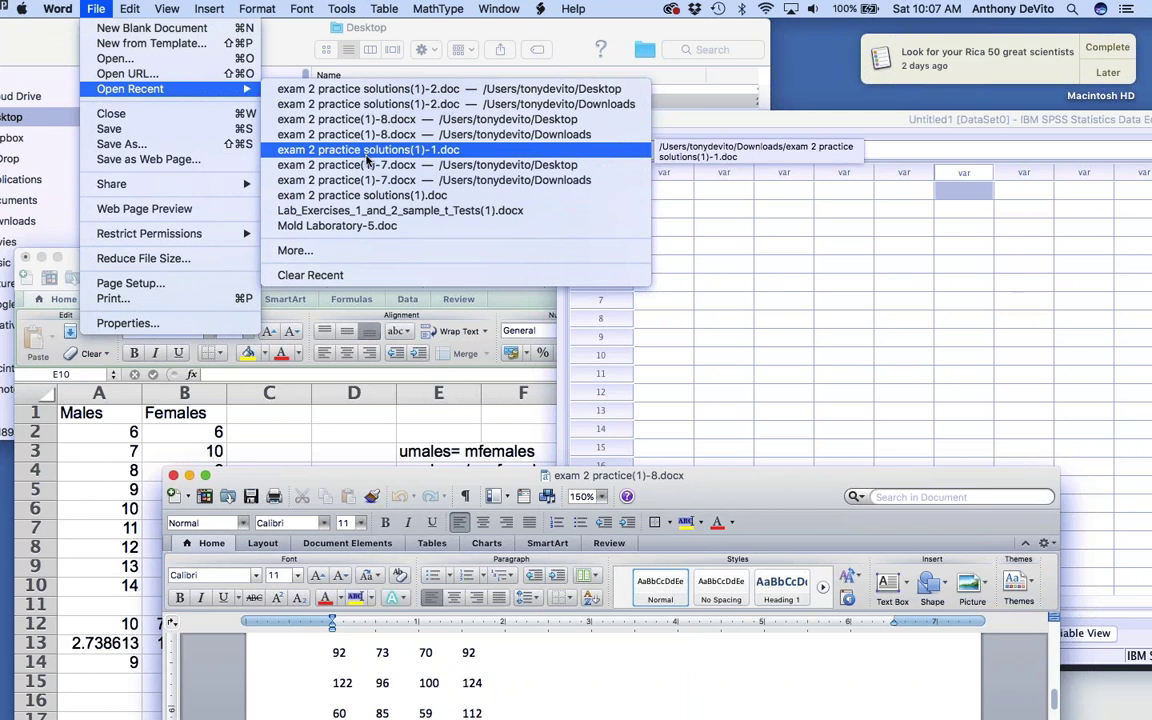
{"action": "left_click", "coordinate": [378, 211]}
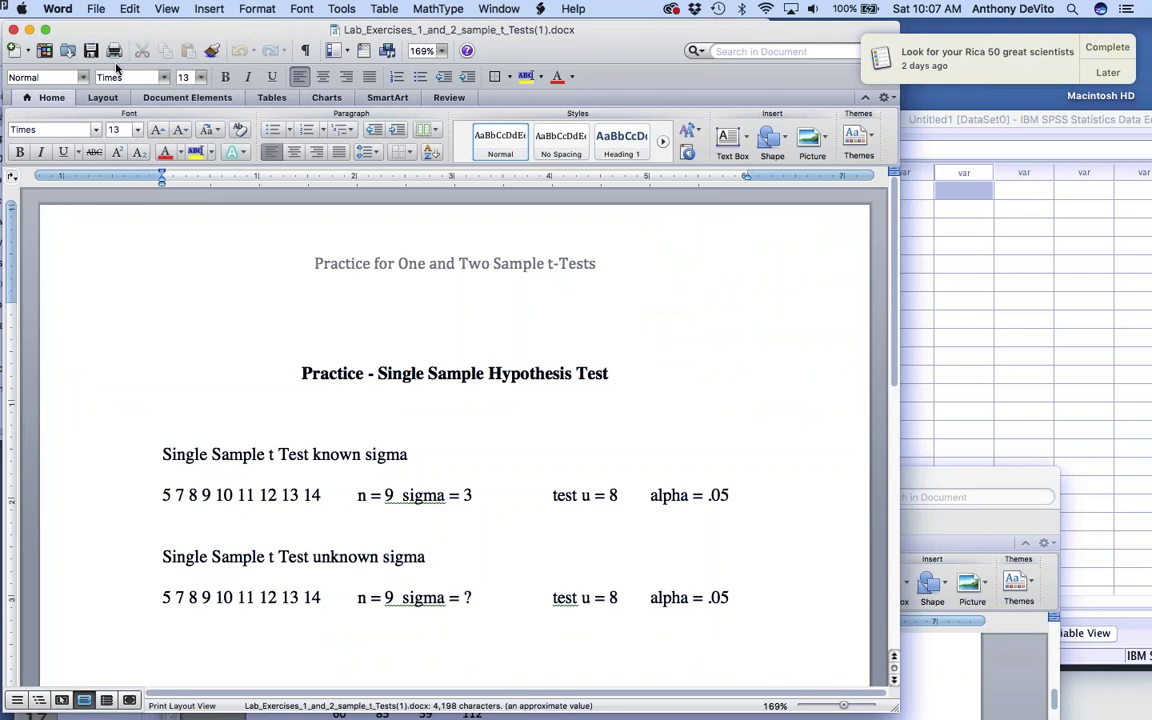
{"action": "left_click", "coordinate": [14, 29]}
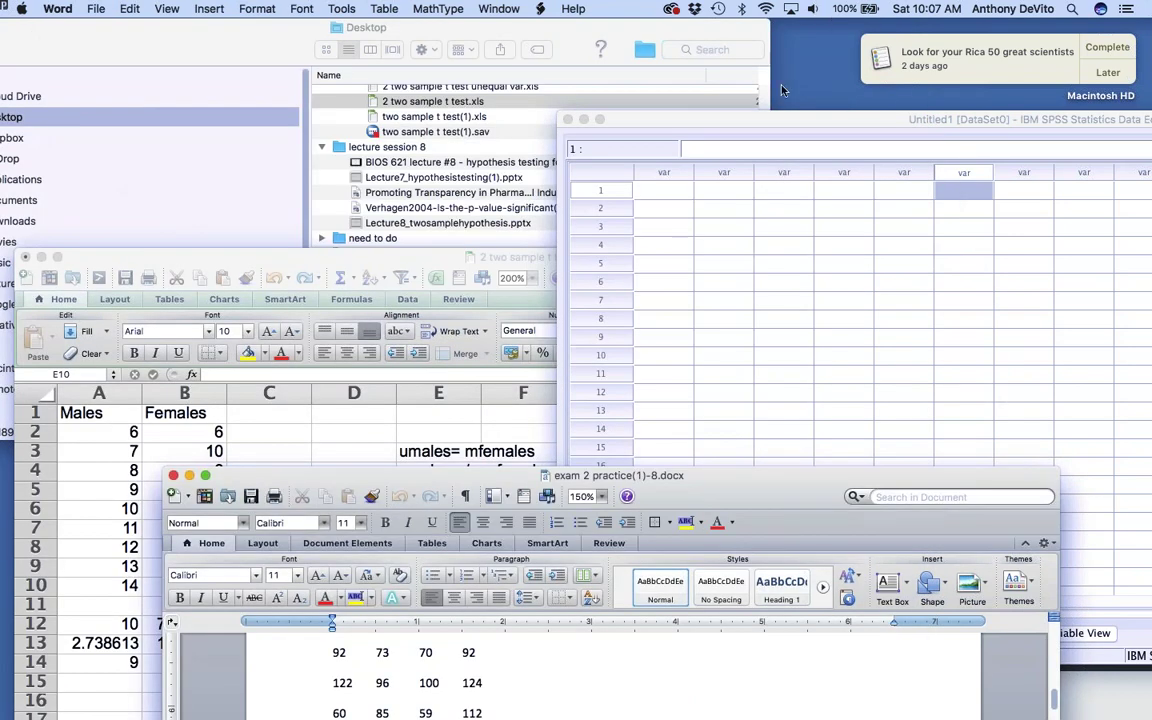
{"action": "left_click", "coordinate": [809, 61]}
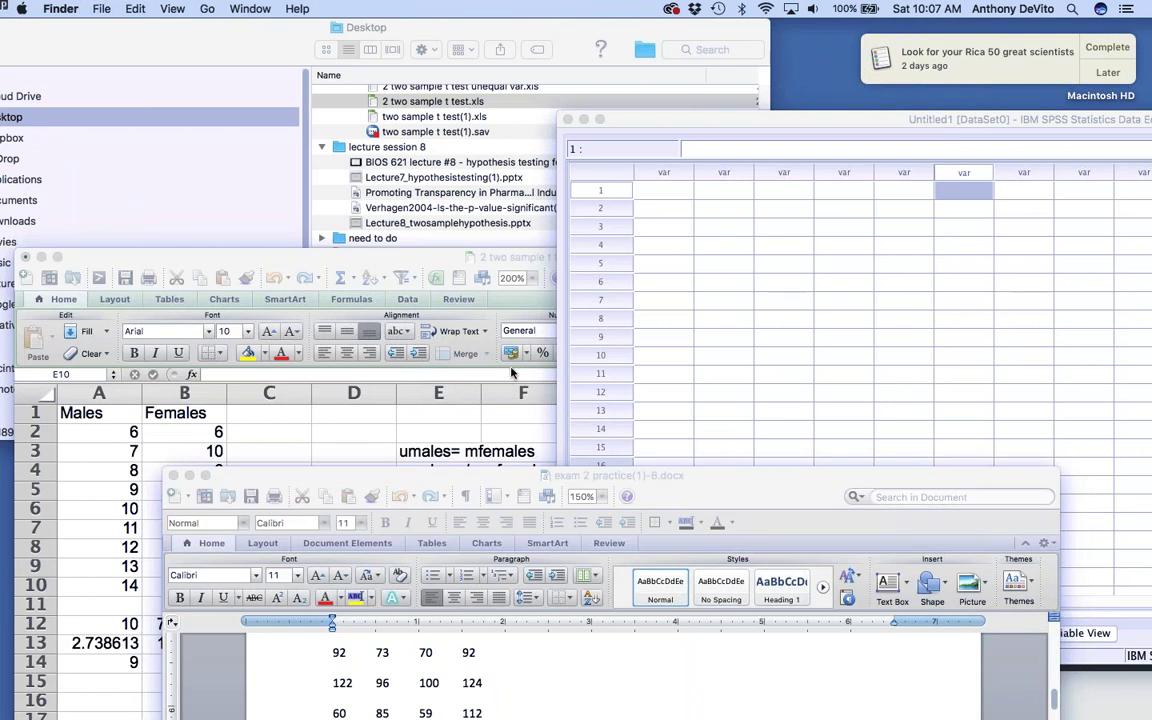
Step: Switch to Firefox and examine the pooled standard deviation and t value formulas in the t-Test_variations PDF
{"action": "mouse_move", "coordinate": [165, 705]}
{"action": "left_click", "coordinate": [170, 680]}
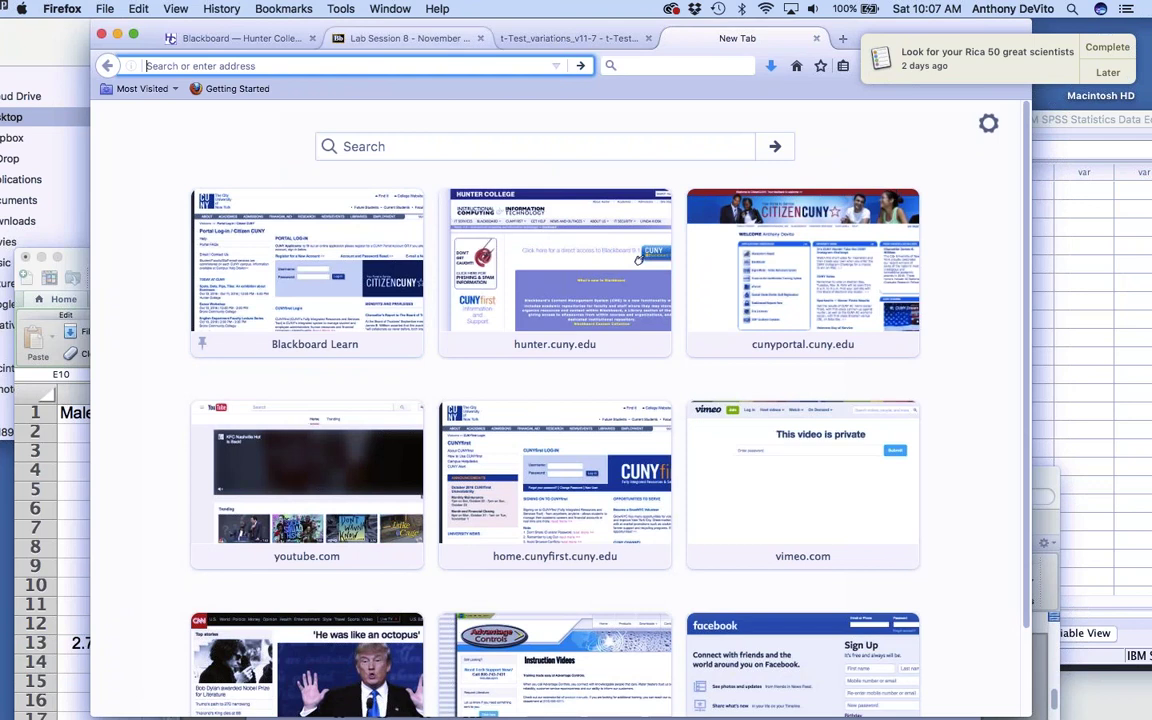
{"action": "left_click", "coordinate": [583, 45]}
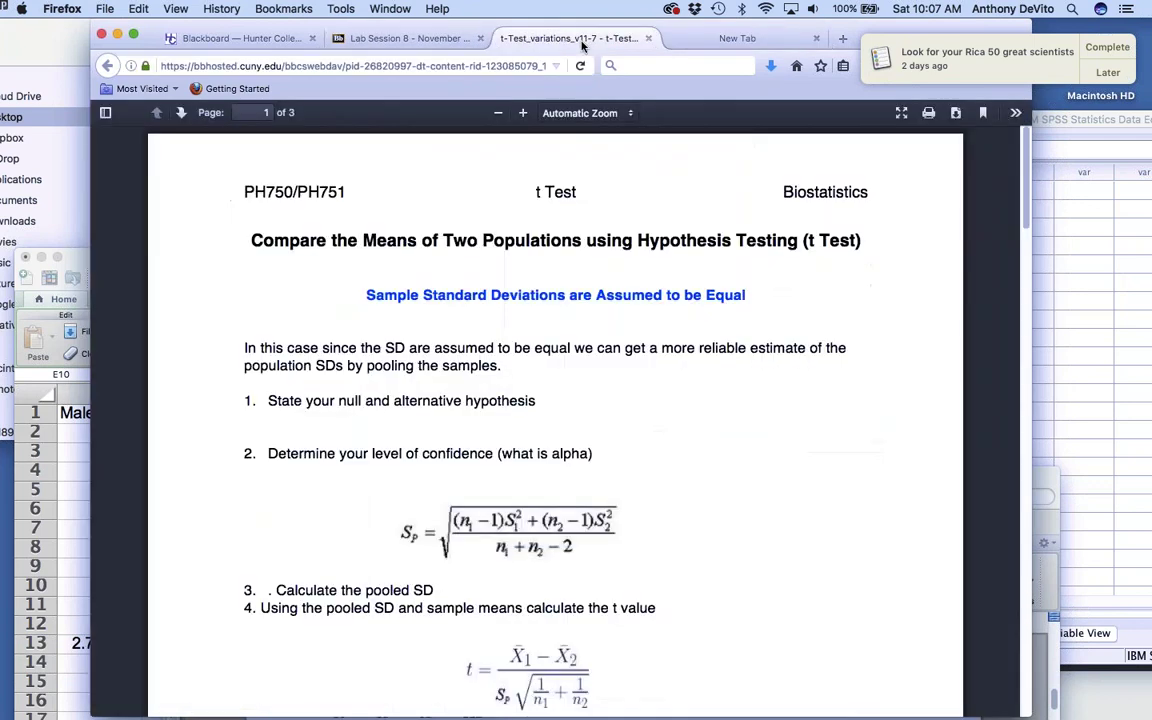
{"action": "scroll", "coordinate": [555, 420], "scroll_direction": "down", "scroll_amount": 3}
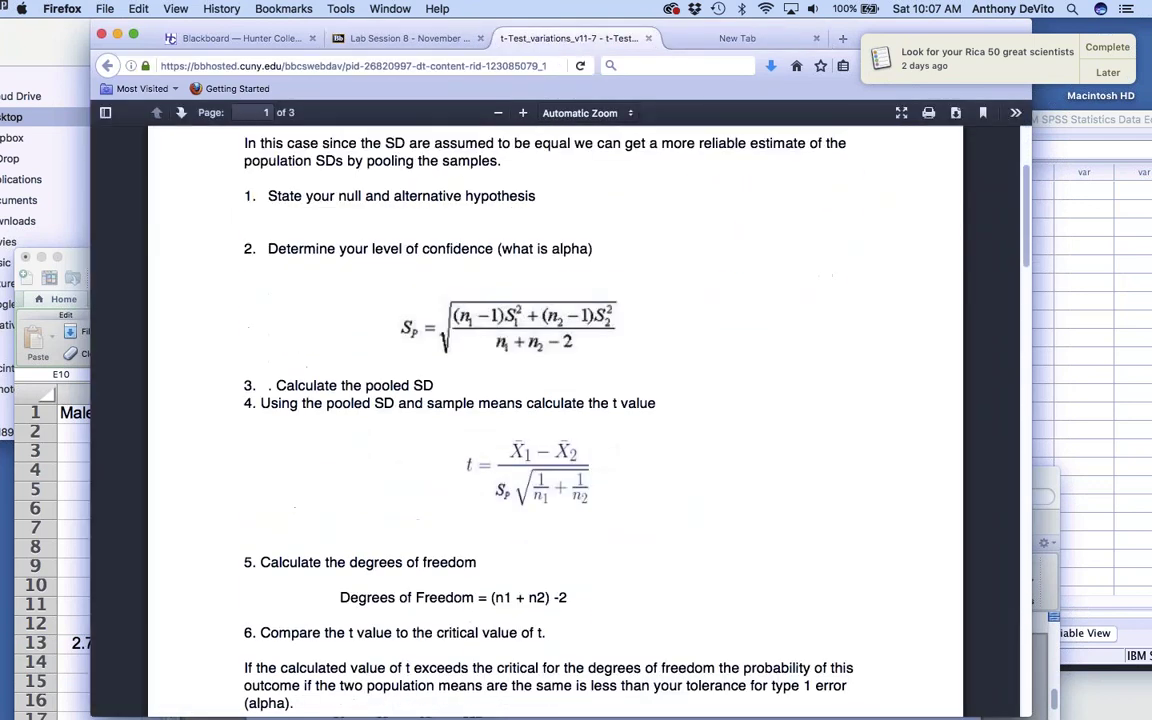
{"action": "scroll", "coordinate": [527, 400], "scroll_direction": "down", "scroll_amount": 1}
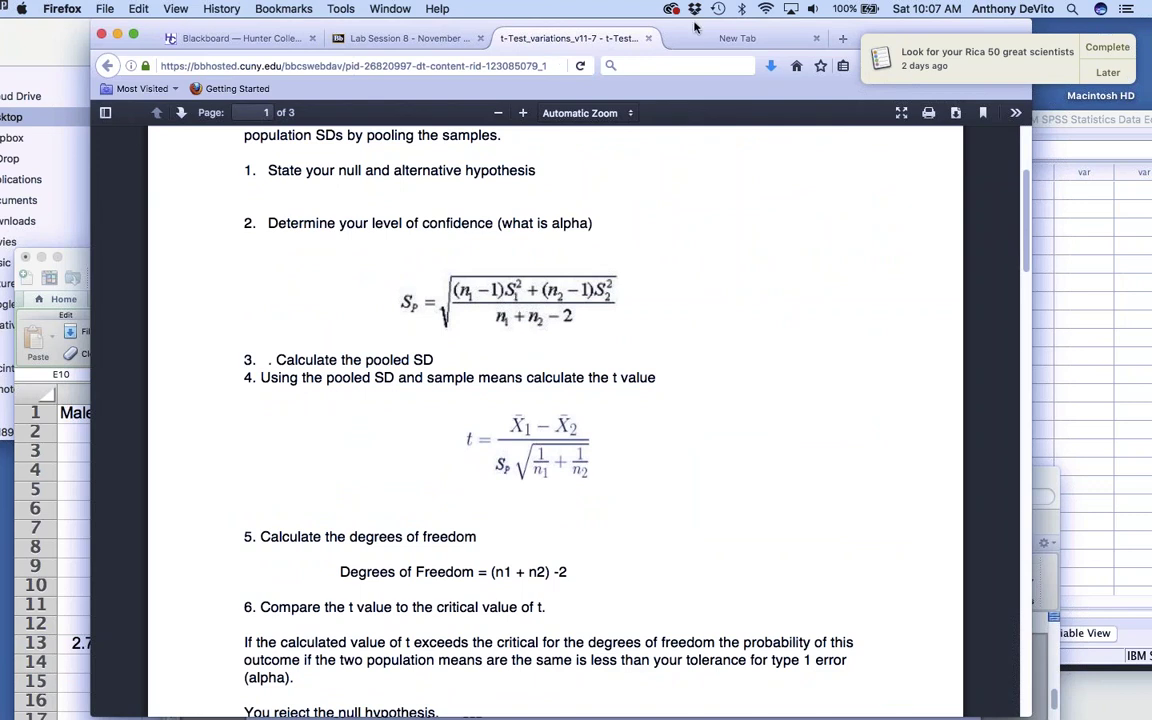
Step: Shift the browser window aside and bring the 2 two sample t test.xls workbook in front, higher on the screen
{"action": "left_click_drag", "start_coordinate": [626, 30], "coordinate": [534, 602]}
{"action": "left_click_drag", "start_coordinate": [605, 576], "coordinate": [630, 38]}
{"action": "left_click", "coordinate": [183, 258]}
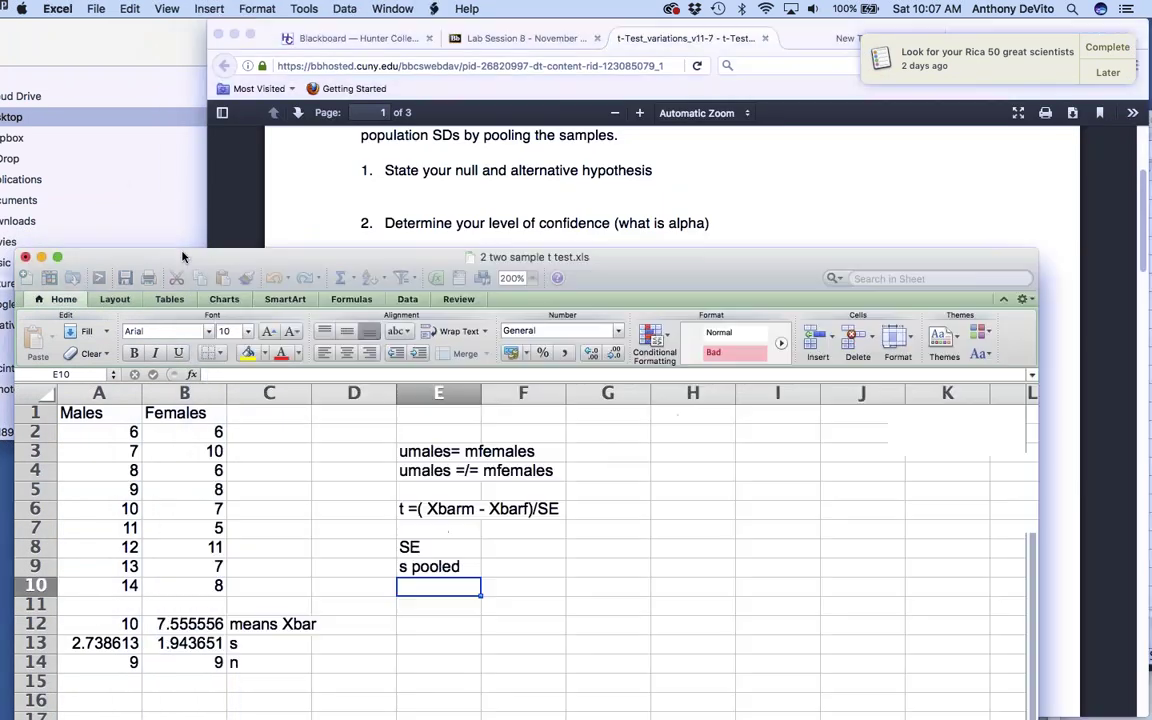
{"action": "left_click_drag", "start_coordinate": [183, 258], "coordinate": [140, 72]}
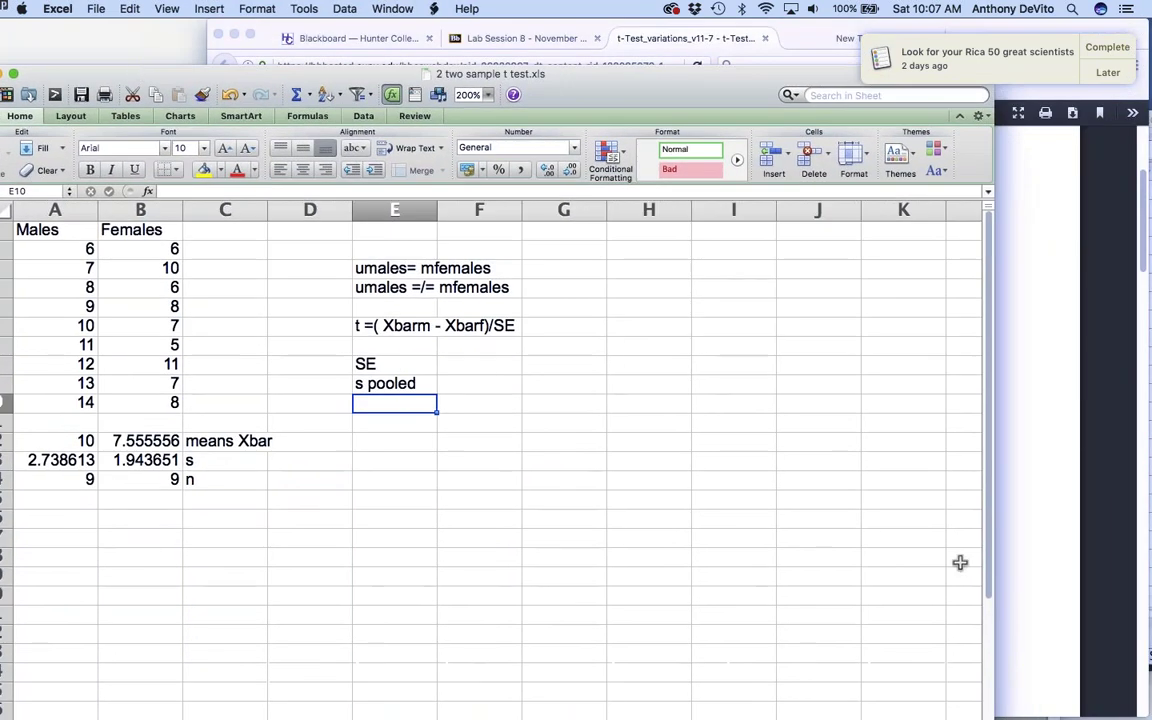
Step: View the pooled SD formulas in Firefox, open the Agresti_Franklin_t-table in Preview and shift its window aside
{"action": "key", "text": "super+Tab"}
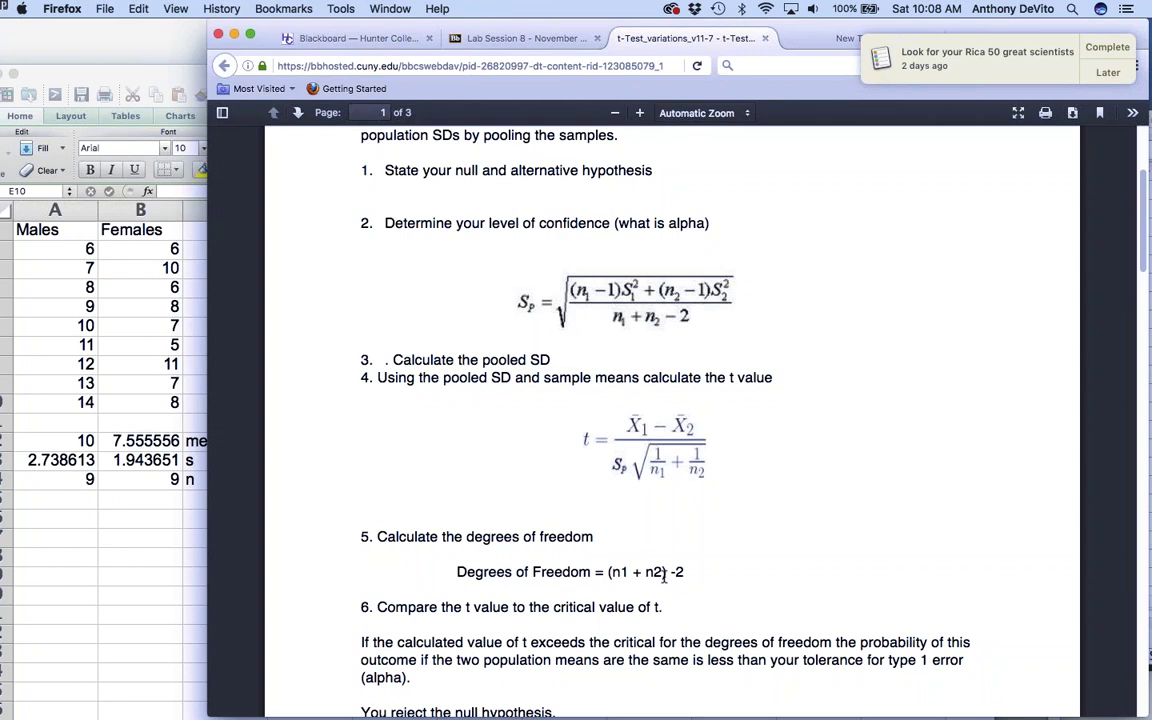
{"action": "key", "text": "ctrl+Up"}
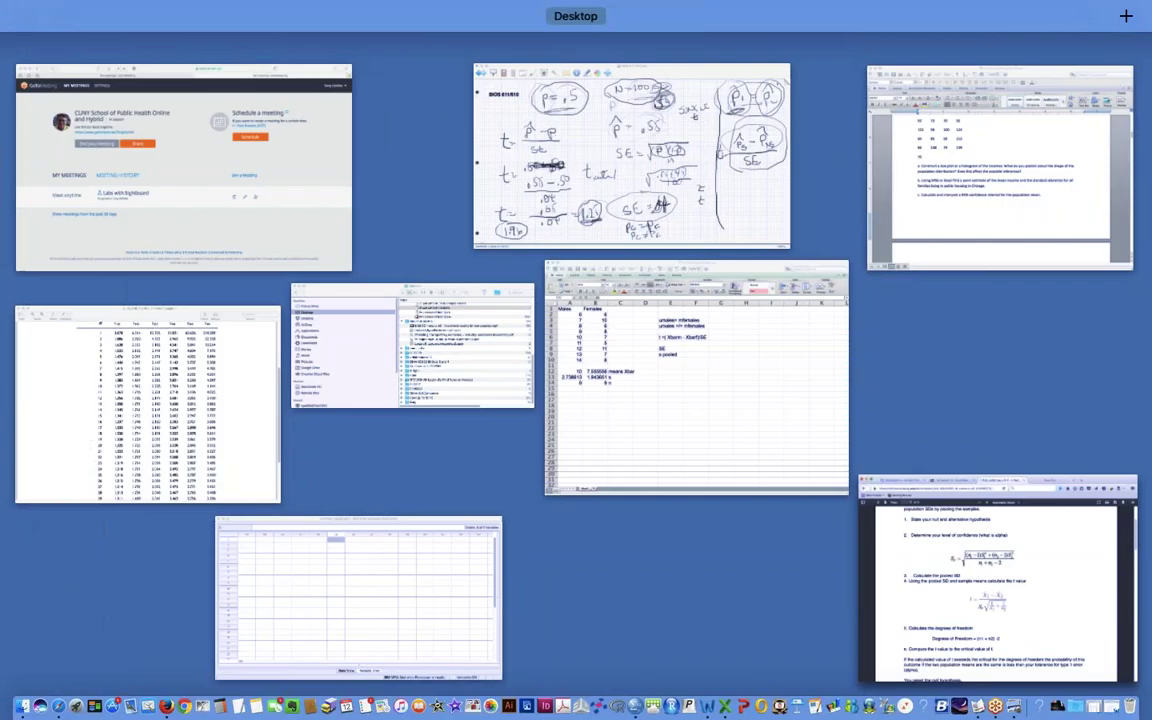
{"action": "left_click", "coordinate": [255, 377]}
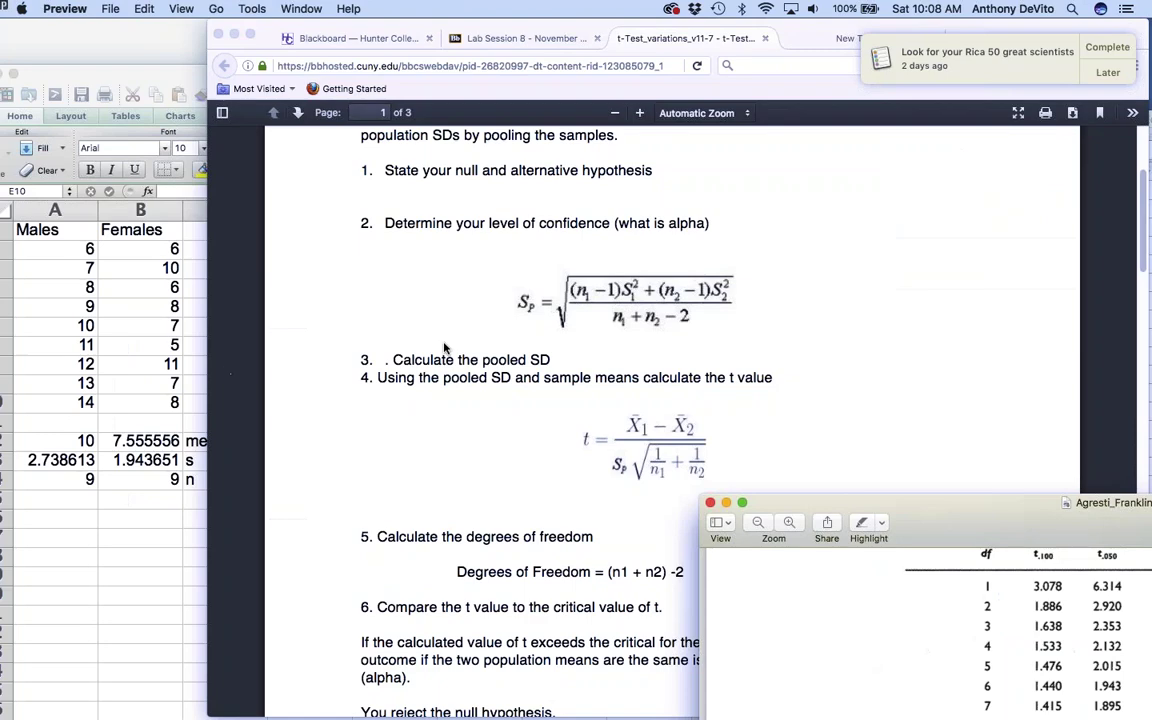
{"action": "left_click", "coordinate": [742, 502]}
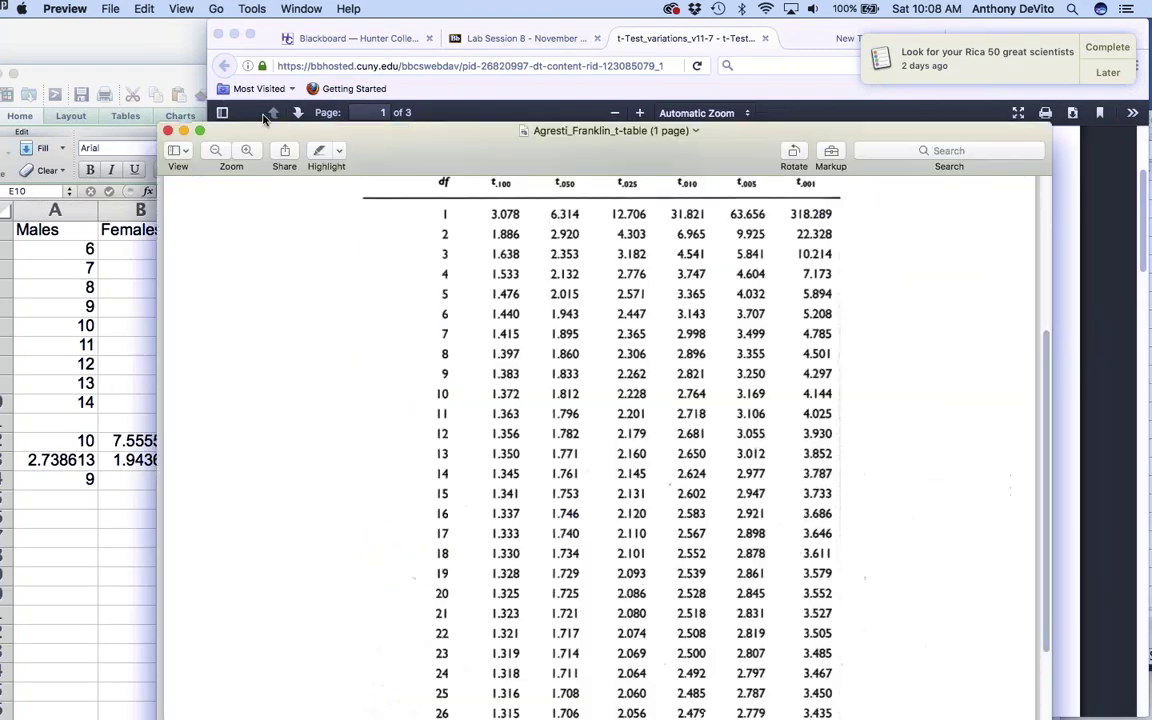
{"action": "left_click_drag", "start_coordinate": [195, 37], "coordinate": [148, 37]}
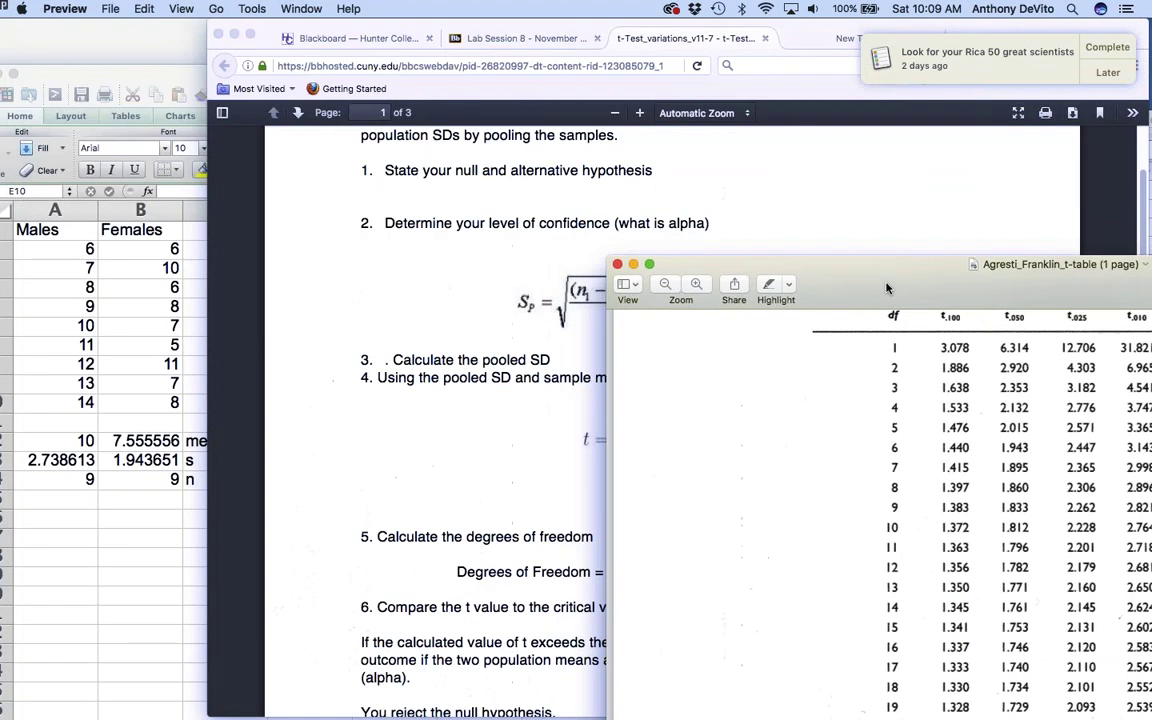
Step: Return to the Excel workbook and review the hypotheses in E3 and E4 and the t formula in E6
{"action": "left_click", "coordinate": [128, 482]}
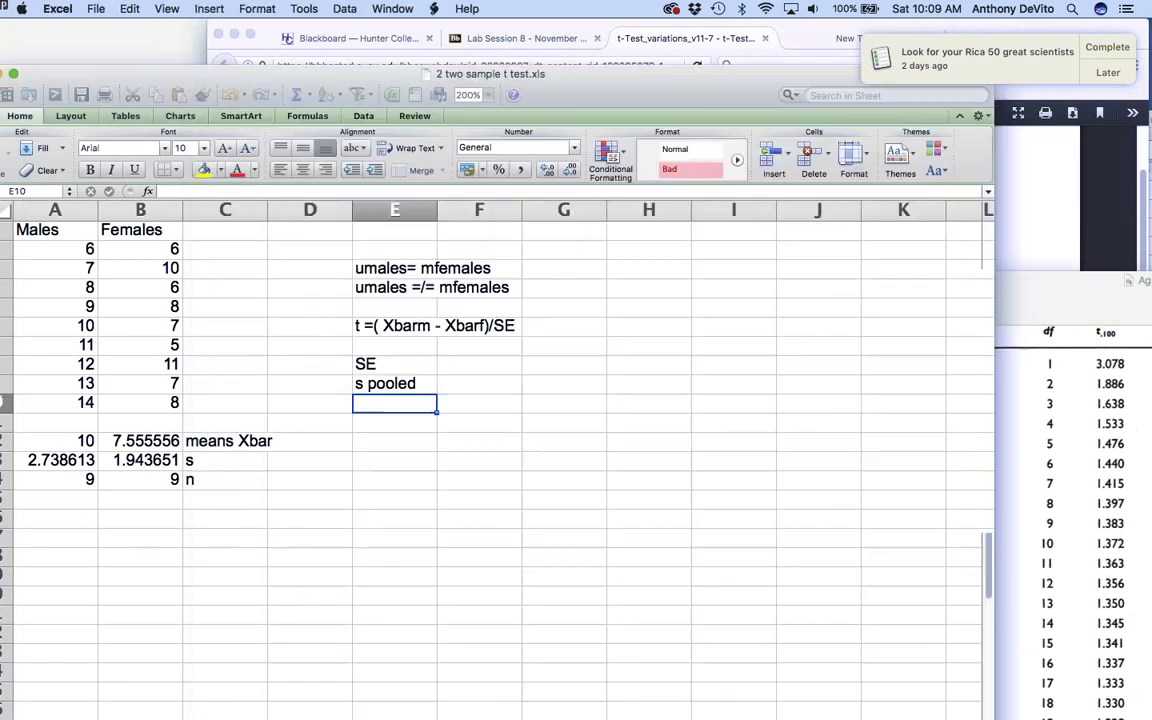
{"action": "left_click", "coordinate": [370, 269]}
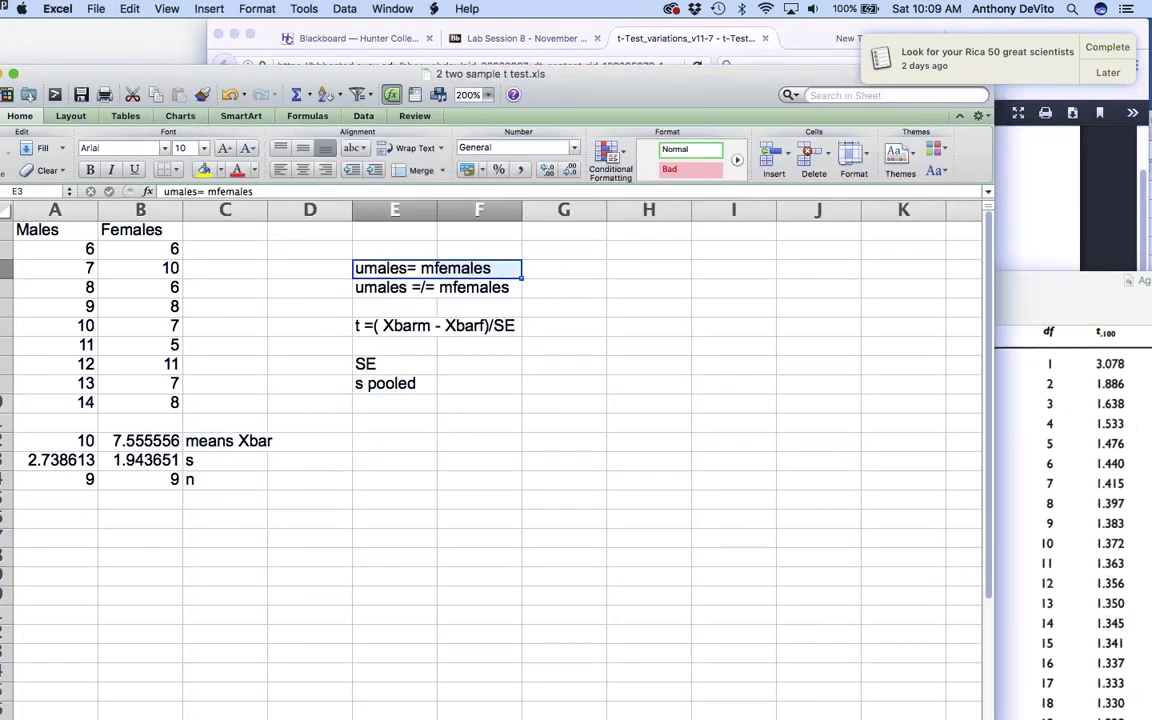
{"action": "left_click", "coordinate": [398, 289]}
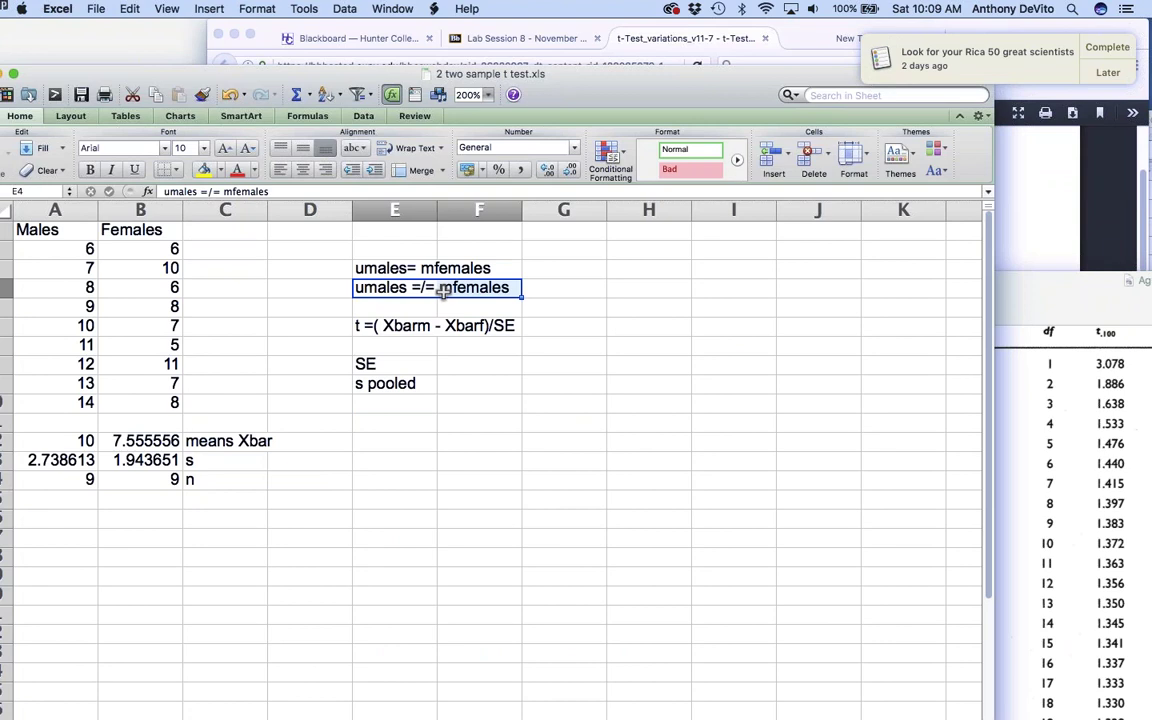
{"action": "left_click", "coordinate": [357, 327]}
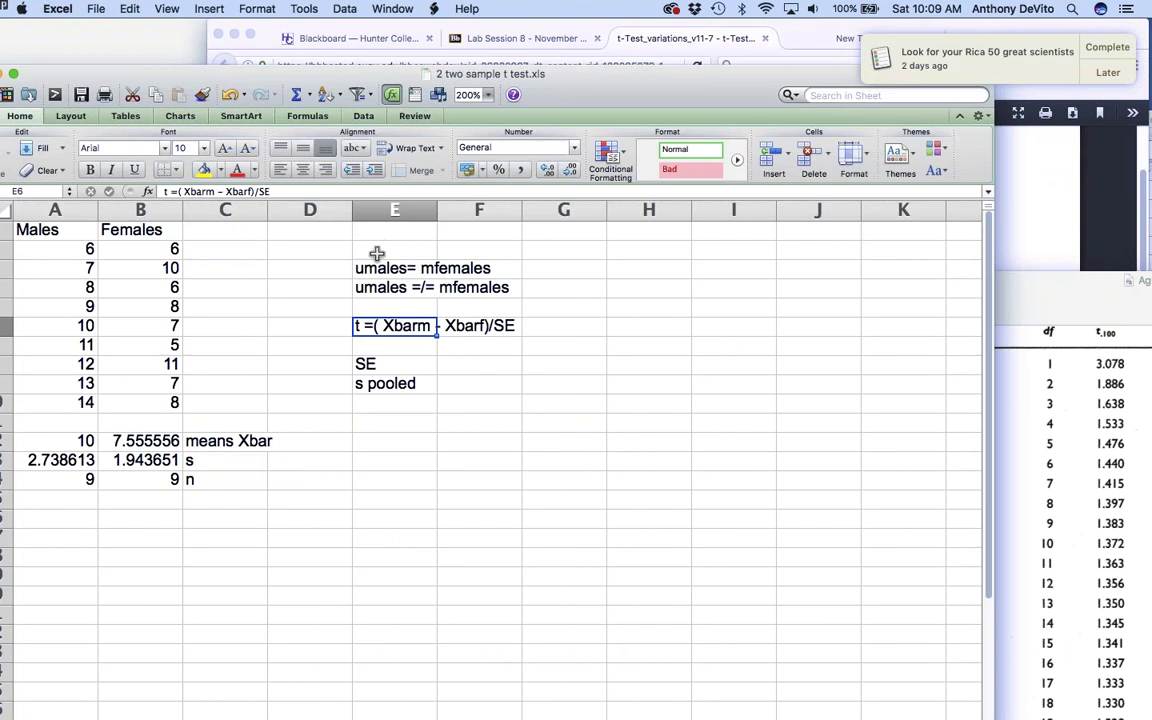
{"action": "left_click_drag", "start_coordinate": [378, 268], "coordinate": [453, 268]}
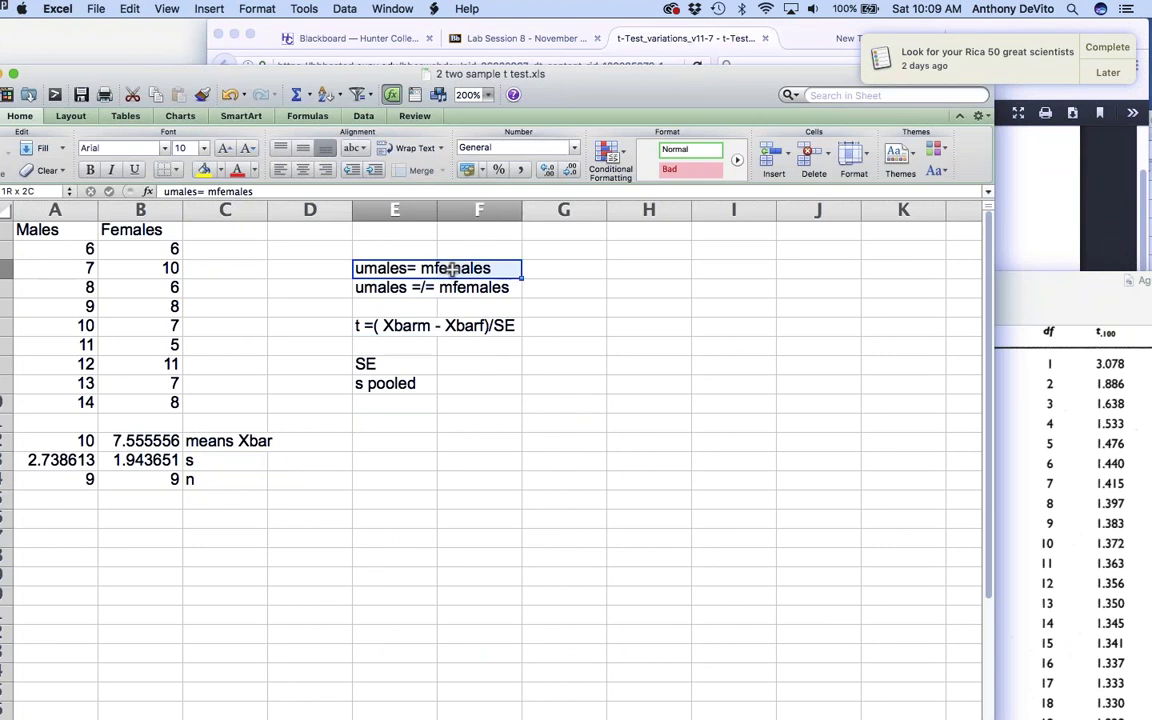
{"action": "left_click", "coordinate": [527, 424]}
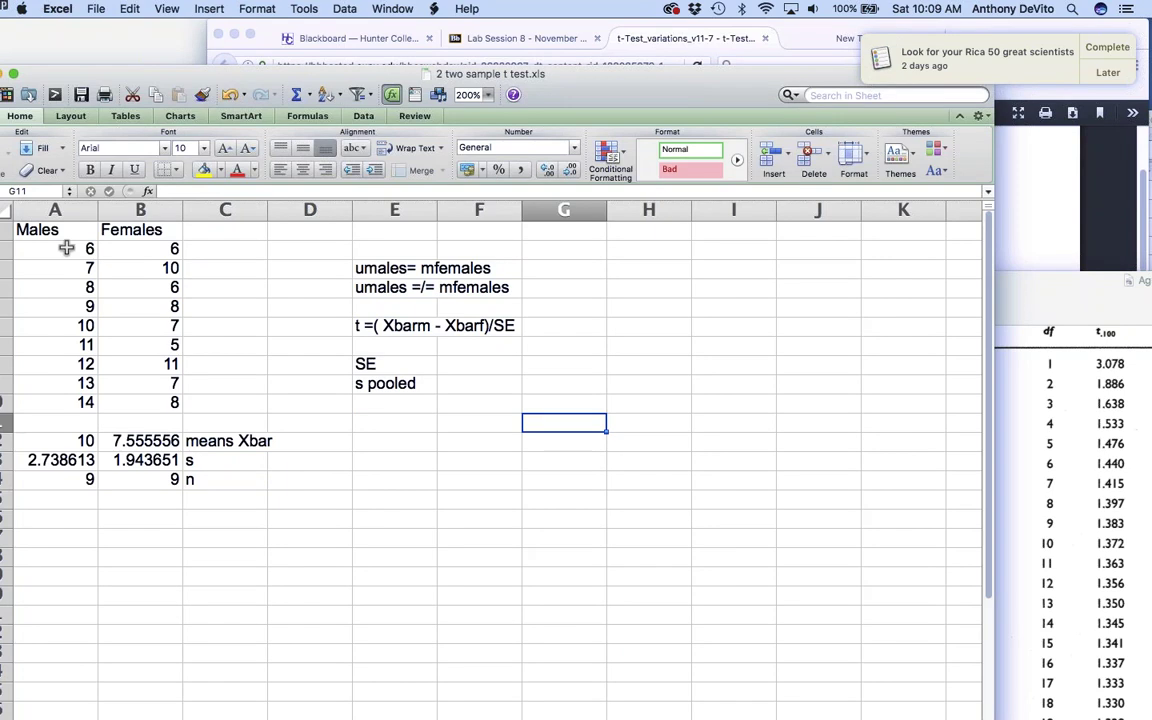
Step: Copy the Males and Females scores in A2:B10 and paste them into the SPSS Data Editor from the first cell
{"action": "left_click_drag", "start_coordinate": [66, 248], "coordinate": [158, 403]}
{"action": "key", "text": "super+c"}
{"action": "mouse_move", "coordinate": [221, 690]}
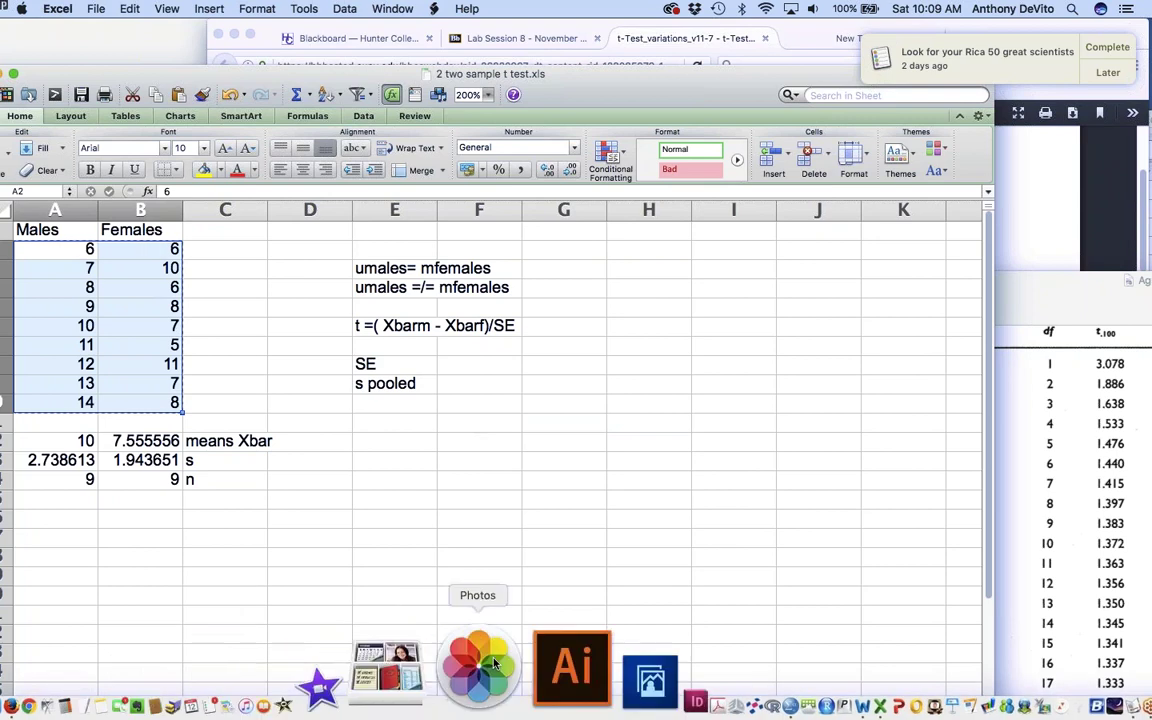
{"action": "left_click", "coordinate": [635, 658]}
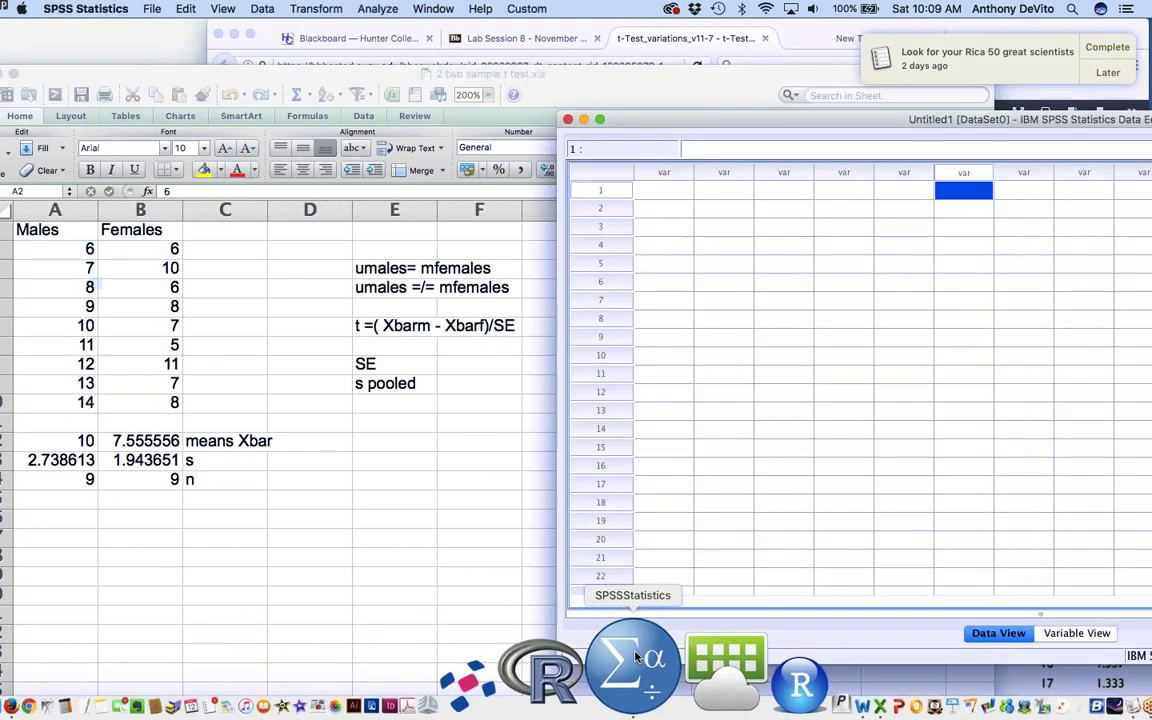
{"action": "left_click_drag", "start_coordinate": [615, 123], "coordinate": [95, 86]}
{"action": "left_click", "coordinate": [155, 152]}
{"action": "key", "text": "super+v"}
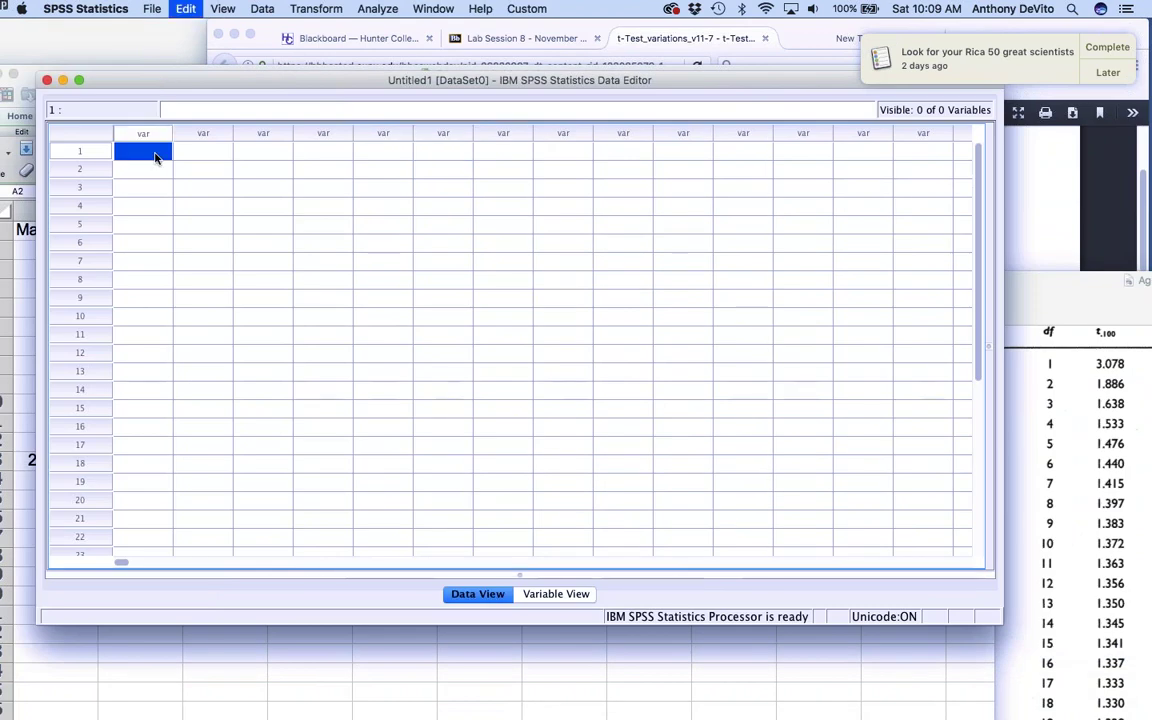
{"action": "mouse_move", "coordinate": [162, 74]}
{"action": "left_mouse_down"}
{"action": "mouse_move", "coordinate": [179, 413]}
{"action": "mouse_move", "coordinate": [159, 405]}
{"action": "mouse_move", "coordinate": [155, 328]}
{"action": "mouse_move", "coordinate": [165, 303]}
{"action": "mouse_move", "coordinate": [205, 296]}
{"action": "mouse_move", "coordinate": [171, 64]}
{"action": "left_mouse_up"}
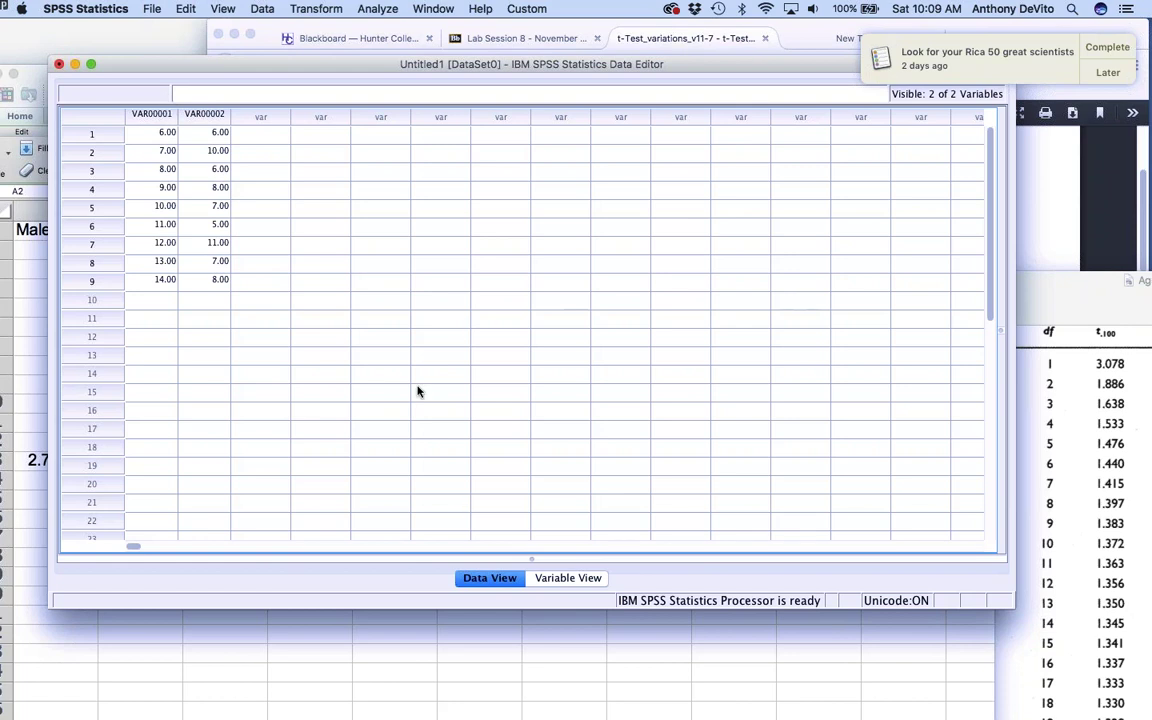
Step: Rename the two pasted variables as males and females
{"action": "left_click", "coordinate": [548, 579]}
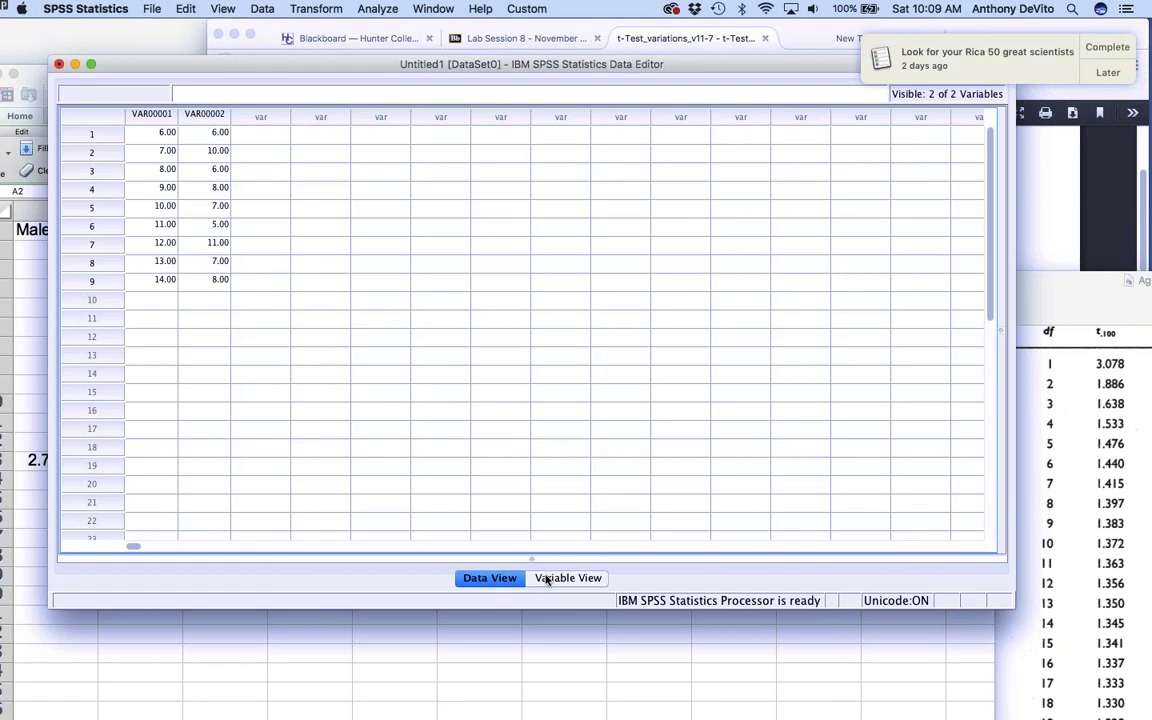
{"action": "double_click", "coordinate": [150, 104]}
{"action": "left_click_drag", "start_coordinate": [157, 104], "coordinate": [75, 93]}
{"action": "type", "text": "males"}
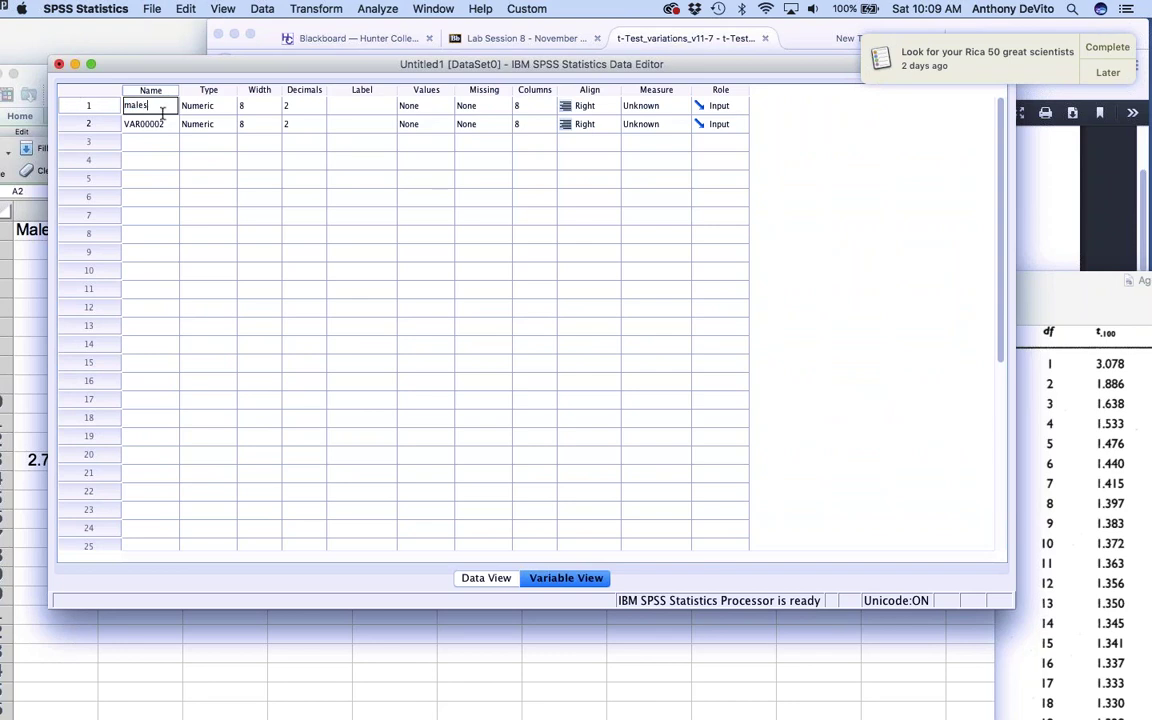
{"action": "key", "text": "Return"}
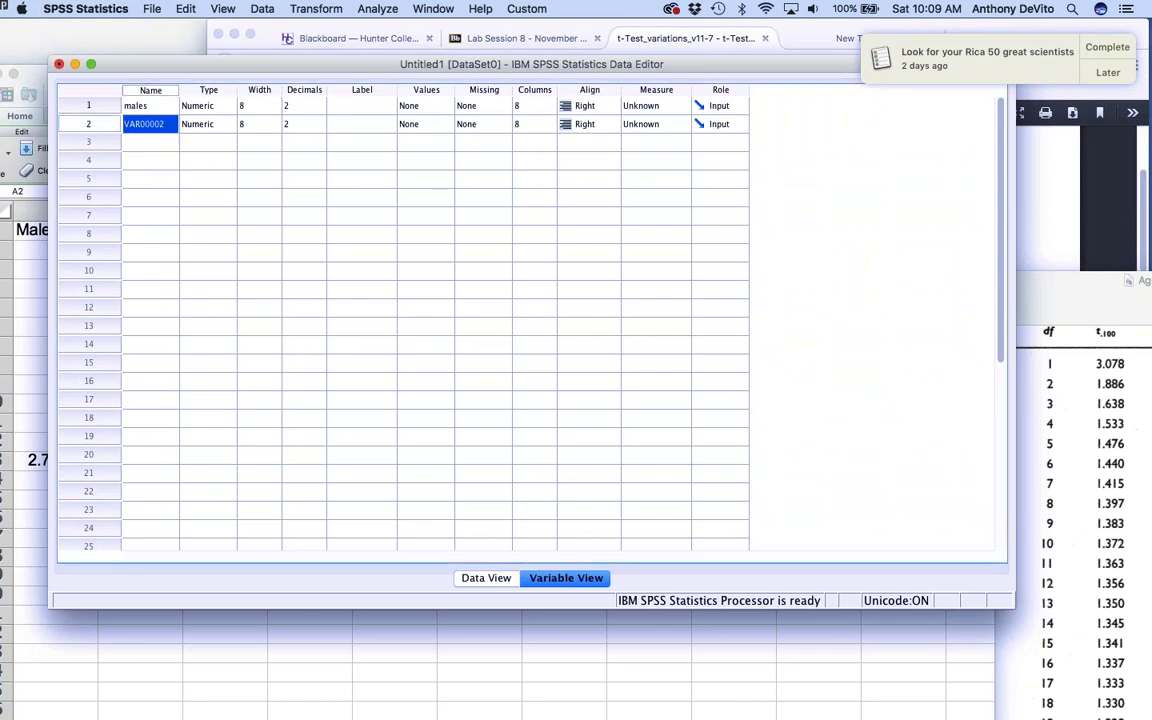
{"action": "key", "text": "BackSpace"}
{"action": "type", "text": "females"}
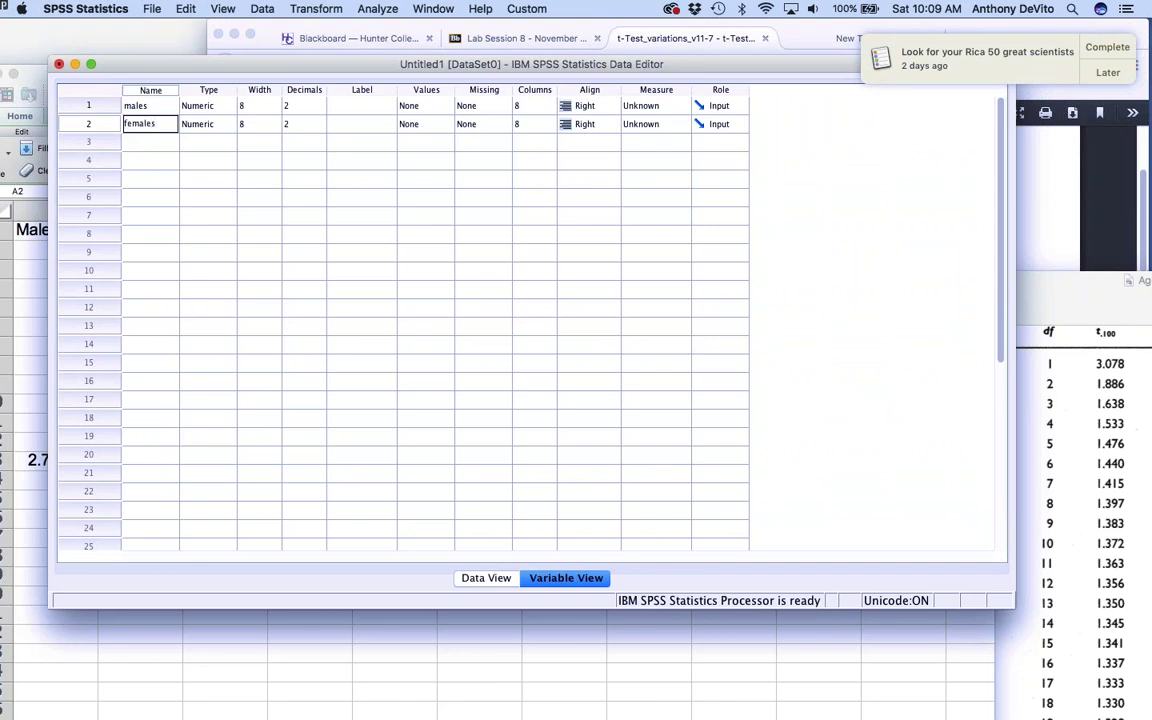
{"action": "left_click", "coordinate": [300, 252]}
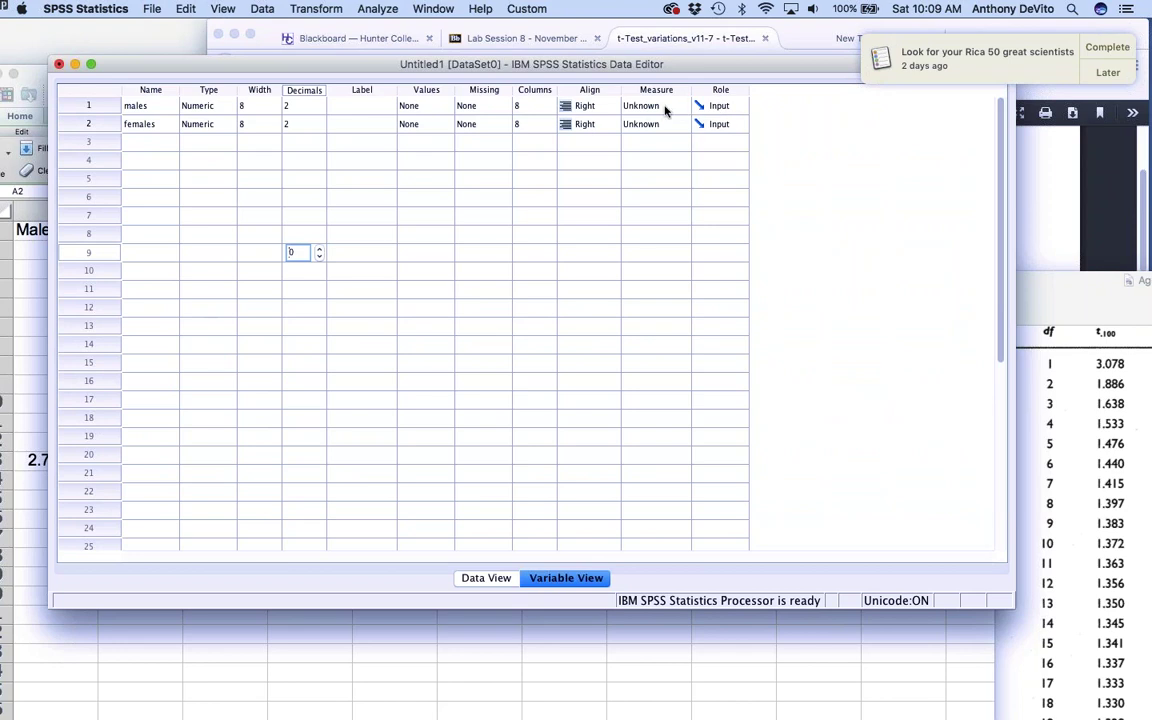
Step: Set the measurement level of males and females to Scale and return to the data values
{"action": "left_click", "coordinate": [672, 107]}
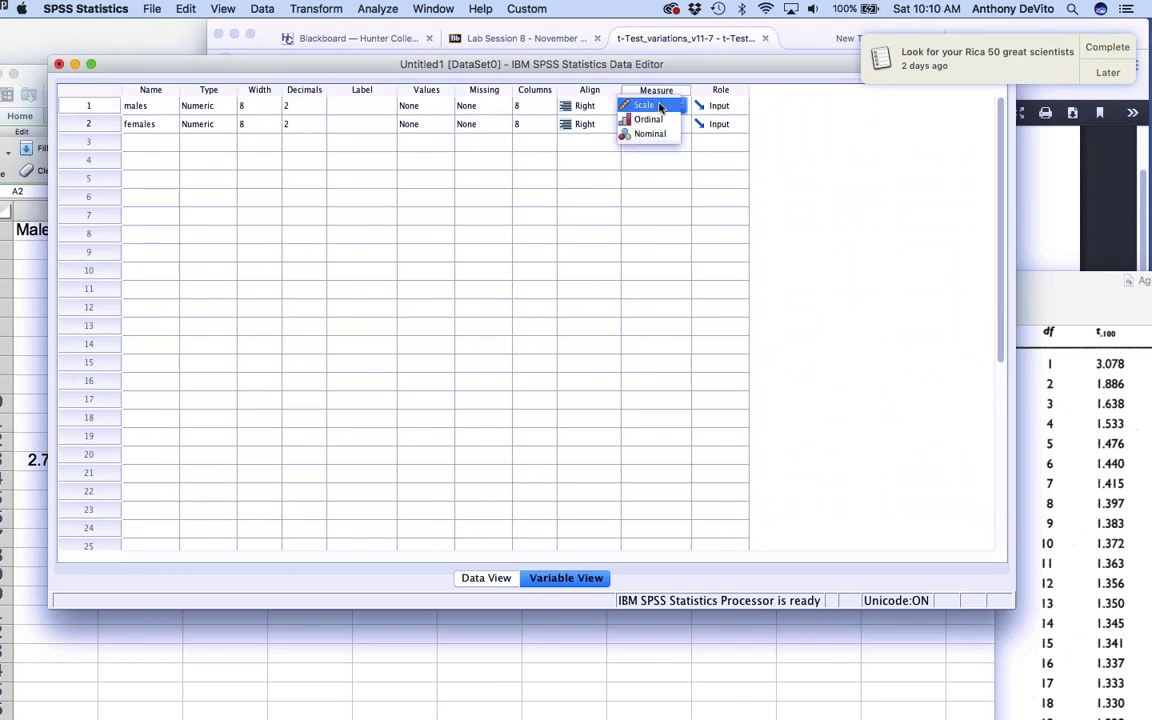
{"action": "left_click", "coordinate": [668, 106]}
{"action": "left_click", "coordinate": [668, 124]}
{"action": "left_click", "coordinate": [668, 124]}
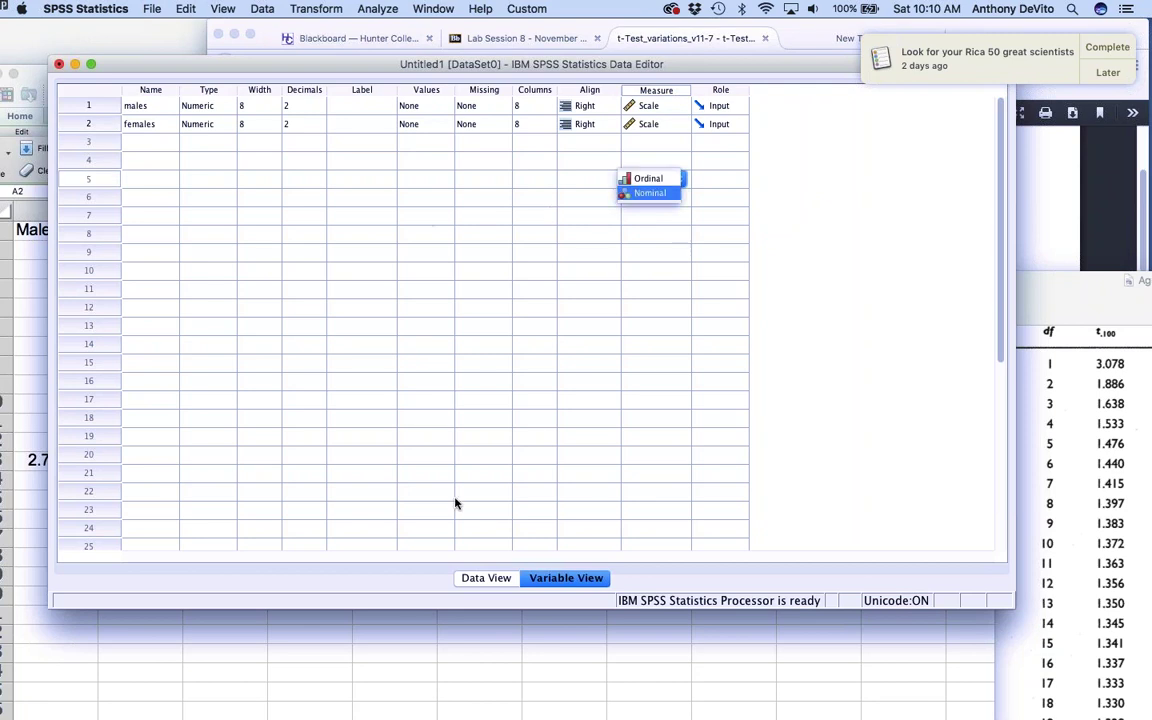
{"action": "left_click", "coordinate": [486, 578]}
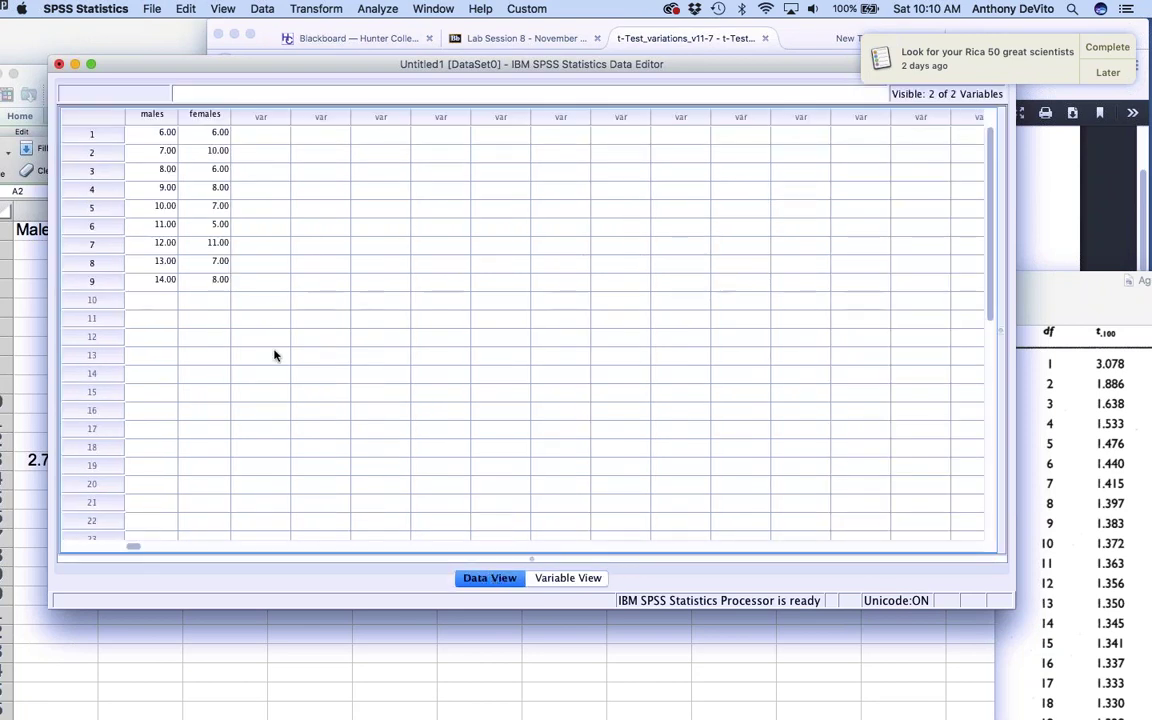
Step: Examine the males and females columns, their variable definitions and the unused columns beside them
{"action": "left_click", "coordinate": [153, 115]}
{"action": "left_click", "coordinate": [202, 116]}
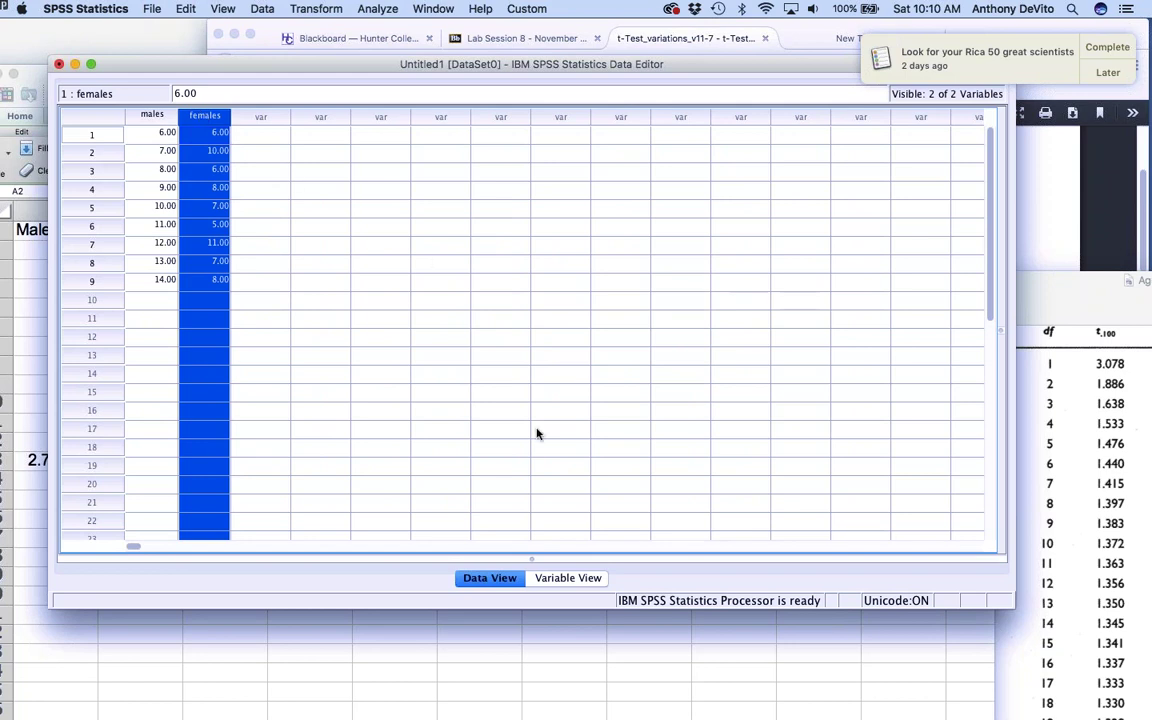
{"action": "left_click", "coordinate": [568, 579]}
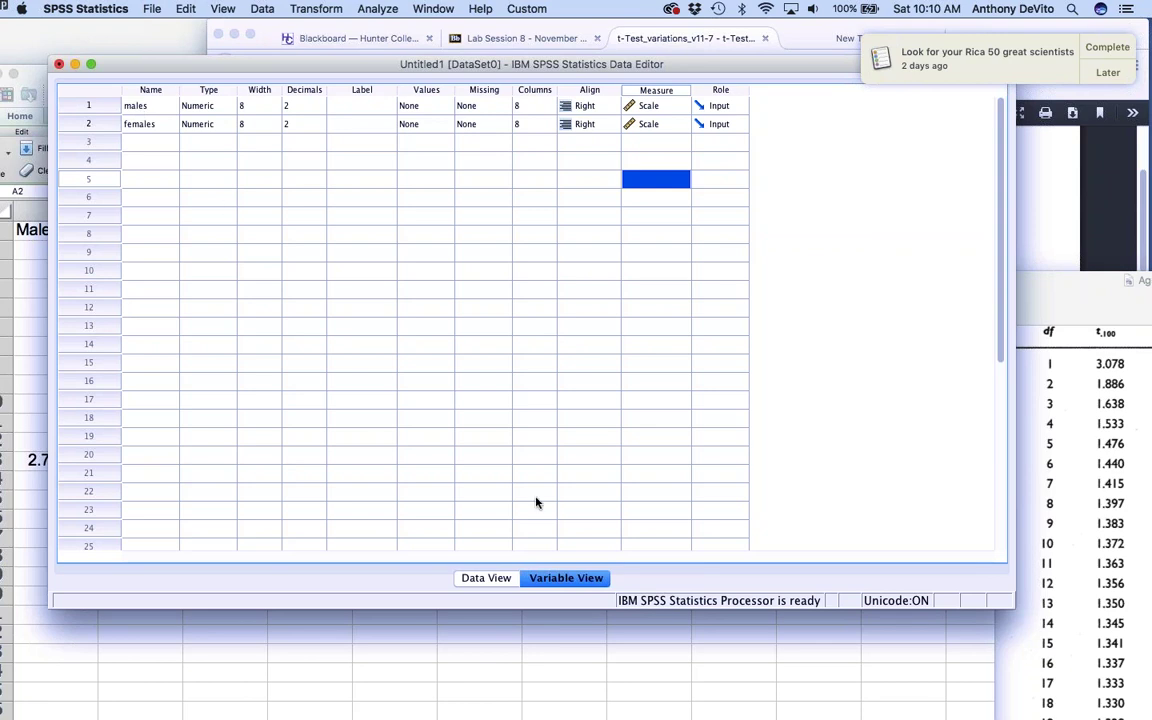
{"action": "left_click", "coordinate": [485, 578]}
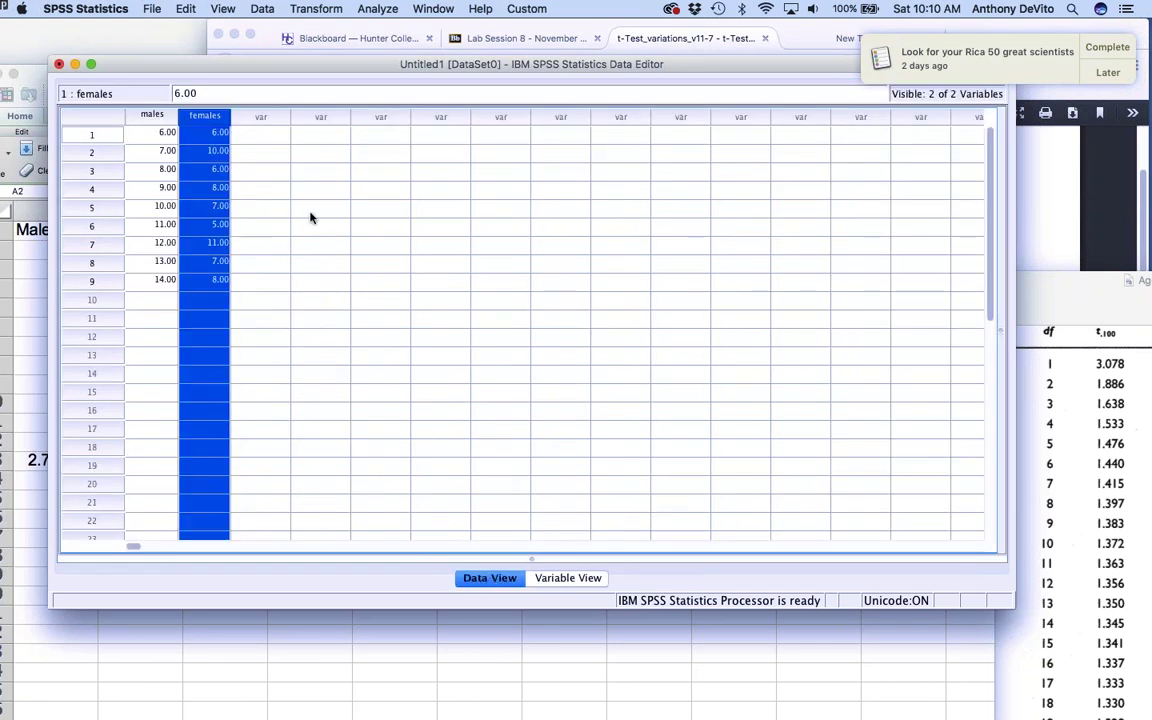
{"action": "left_click", "coordinate": [318, 118]}
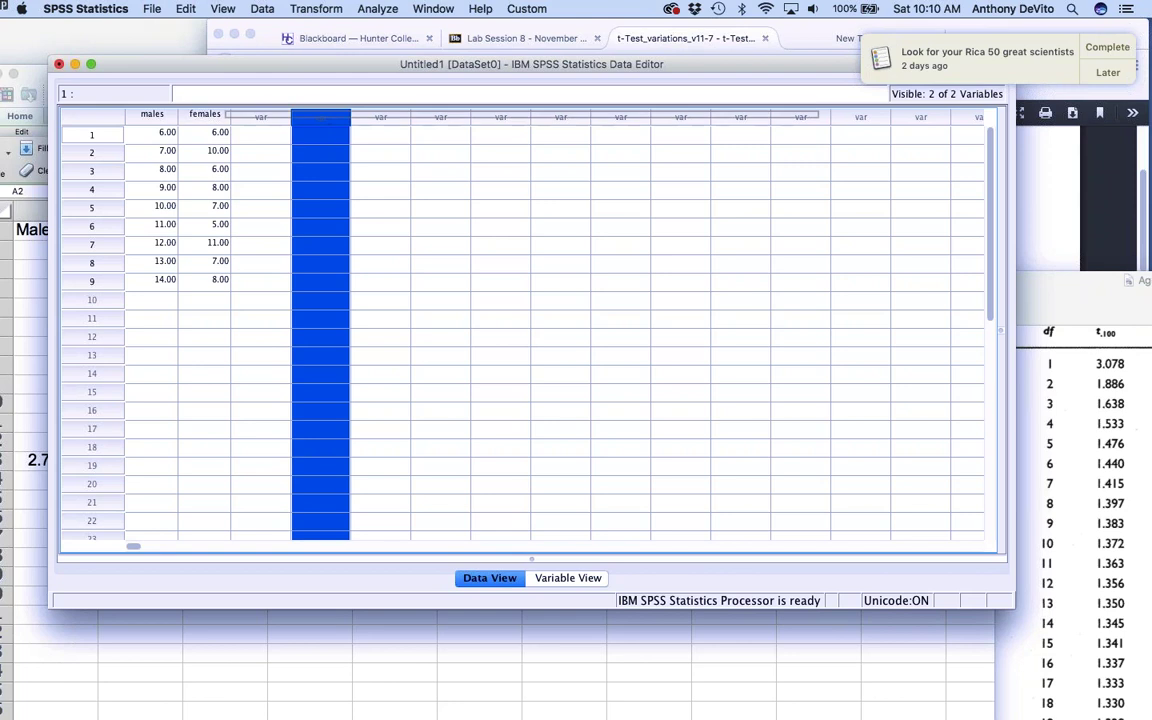
{"action": "left_click", "coordinate": [371, 118]}
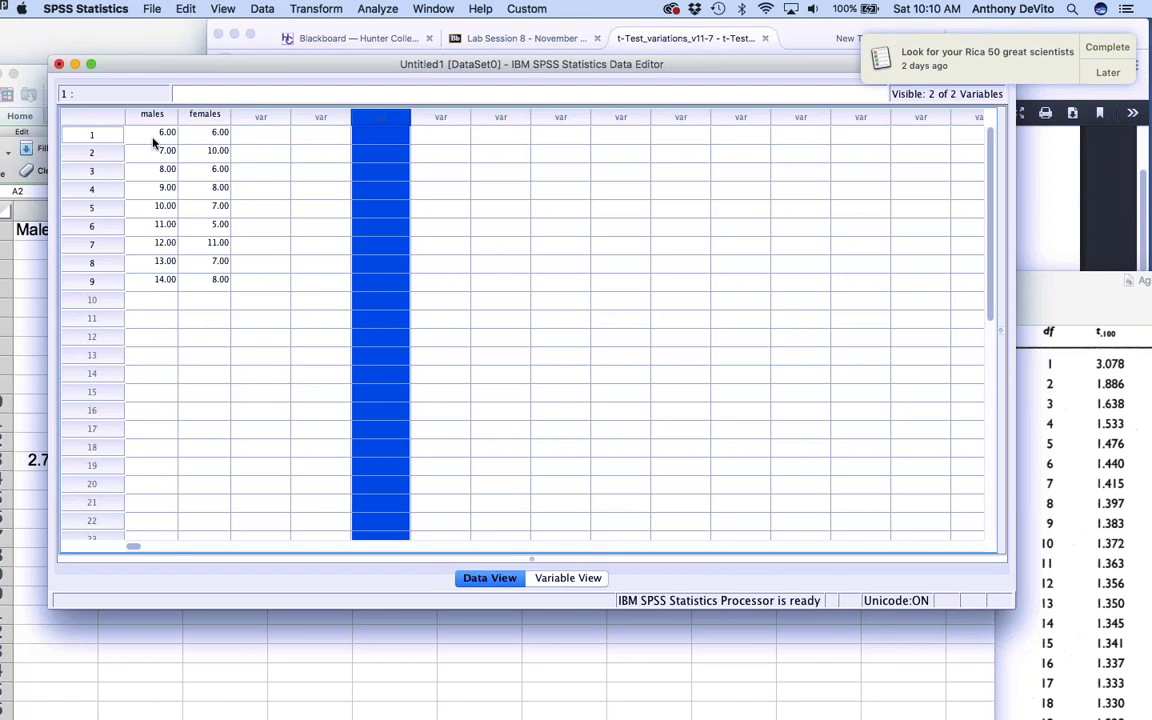
Step: Move the nine females scores into the males column, starting at row 10
{"action": "left_click", "coordinate": [196, 132]}
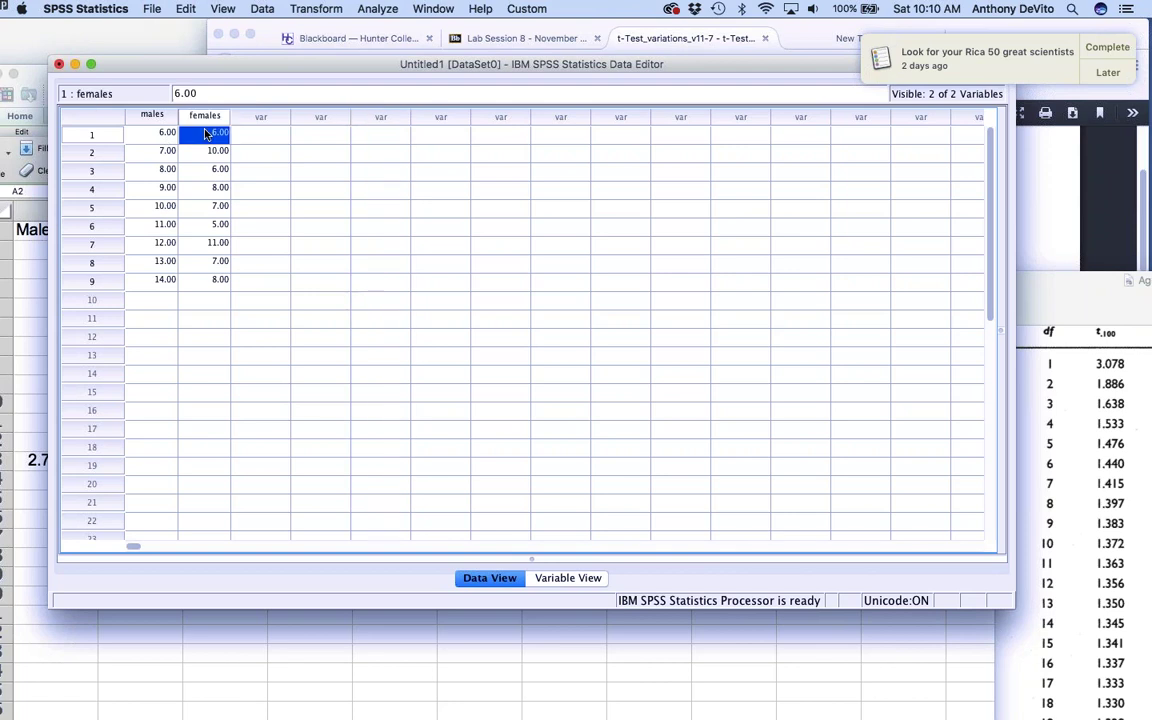
{"action": "left_click_drag", "start_coordinate": [196, 132], "coordinate": [226, 284]}
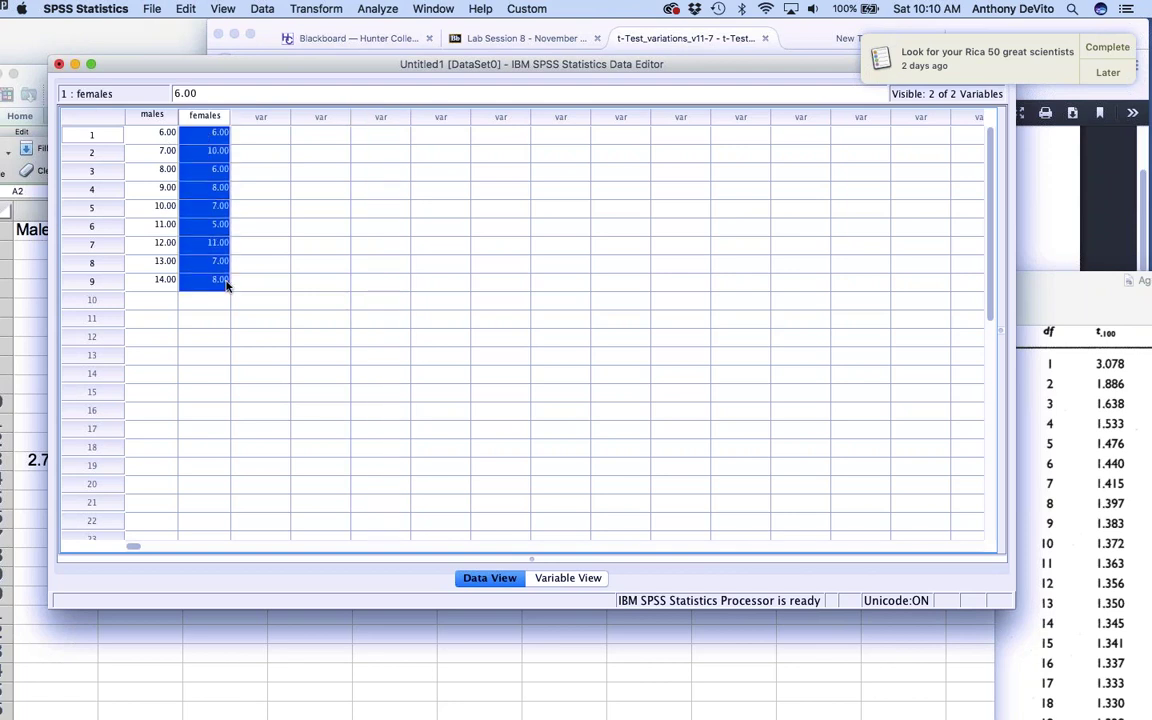
{"action": "key", "text": "super+x"}
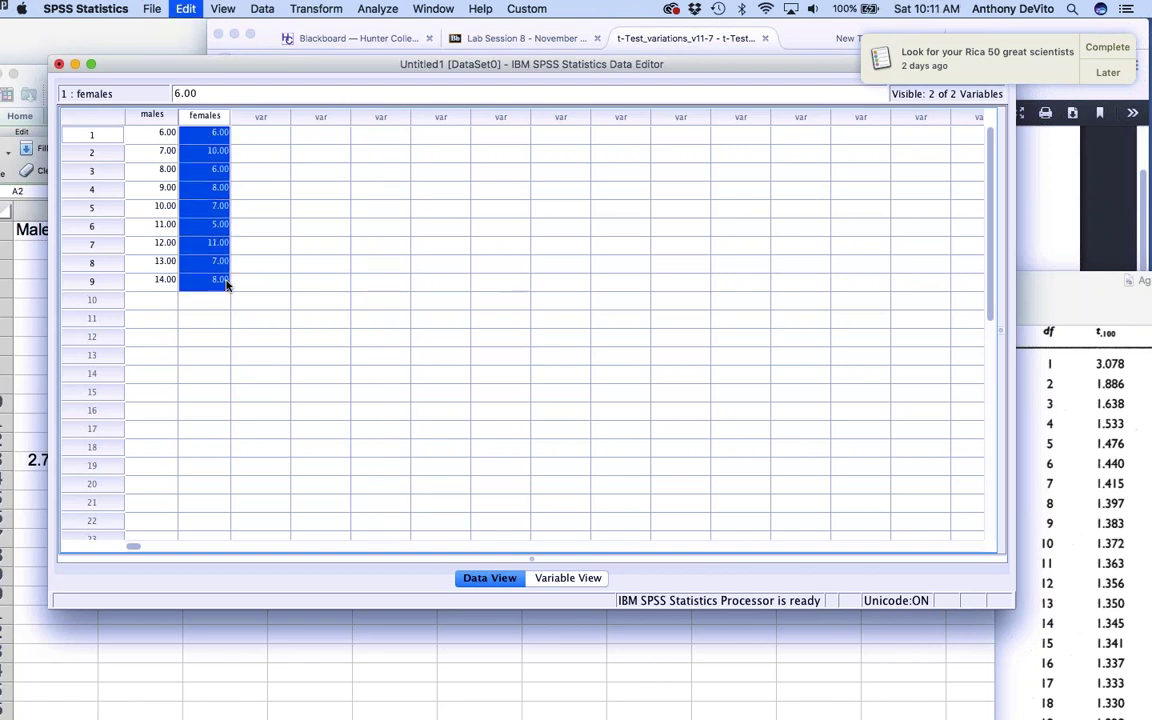
{"action": "left_click", "coordinate": [153, 302]}
{"action": "key", "text": "super+v"}
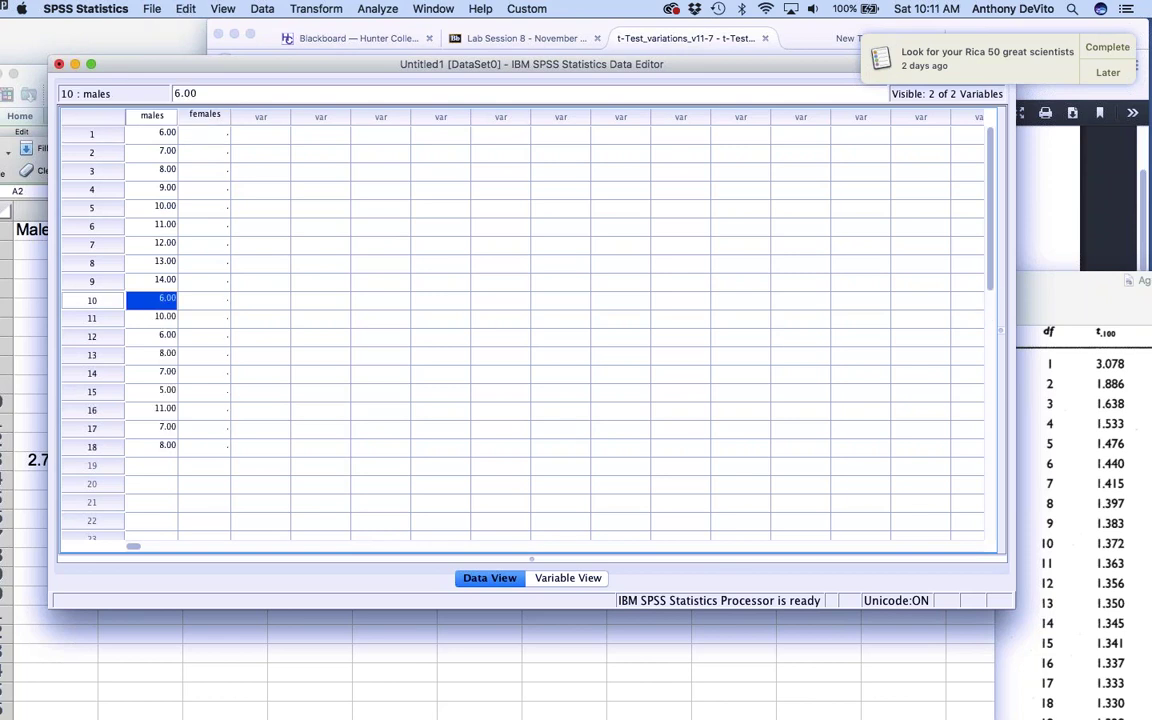
Step: Rename the males variable as Score and return to the data values
{"action": "double_click", "coordinate": [172, 116]}
{"action": "left_click", "coordinate": [155, 107]}
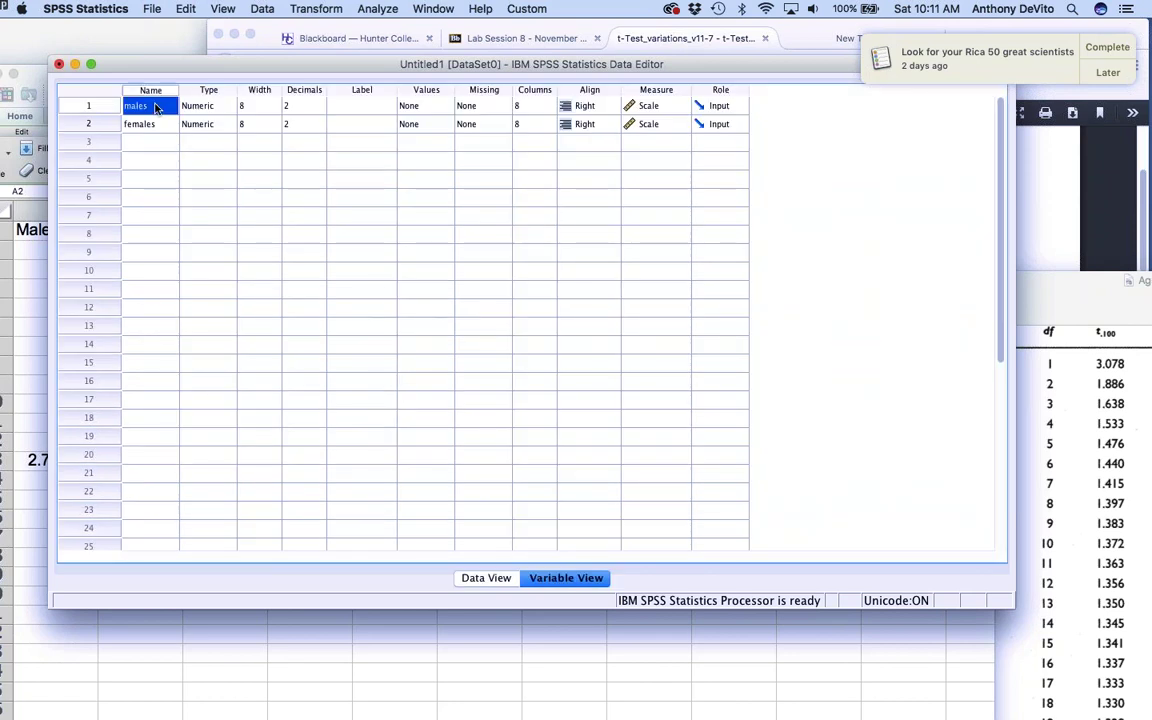
{"action": "double_click", "coordinate": [155, 107]}
{"action": "left_click_drag", "start_coordinate": [147, 105], "coordinate": [95, 108]}
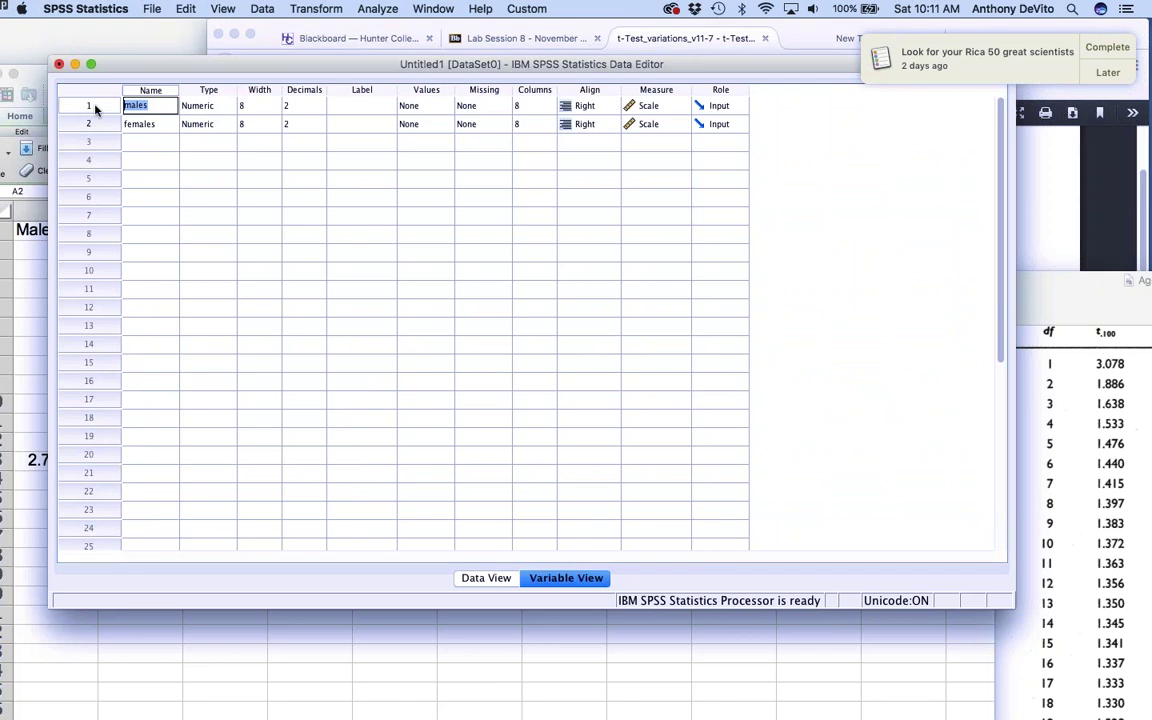
{"action": "type", "text": "Score"}
{"action": "left_click", "coordinate": [495, 579]}
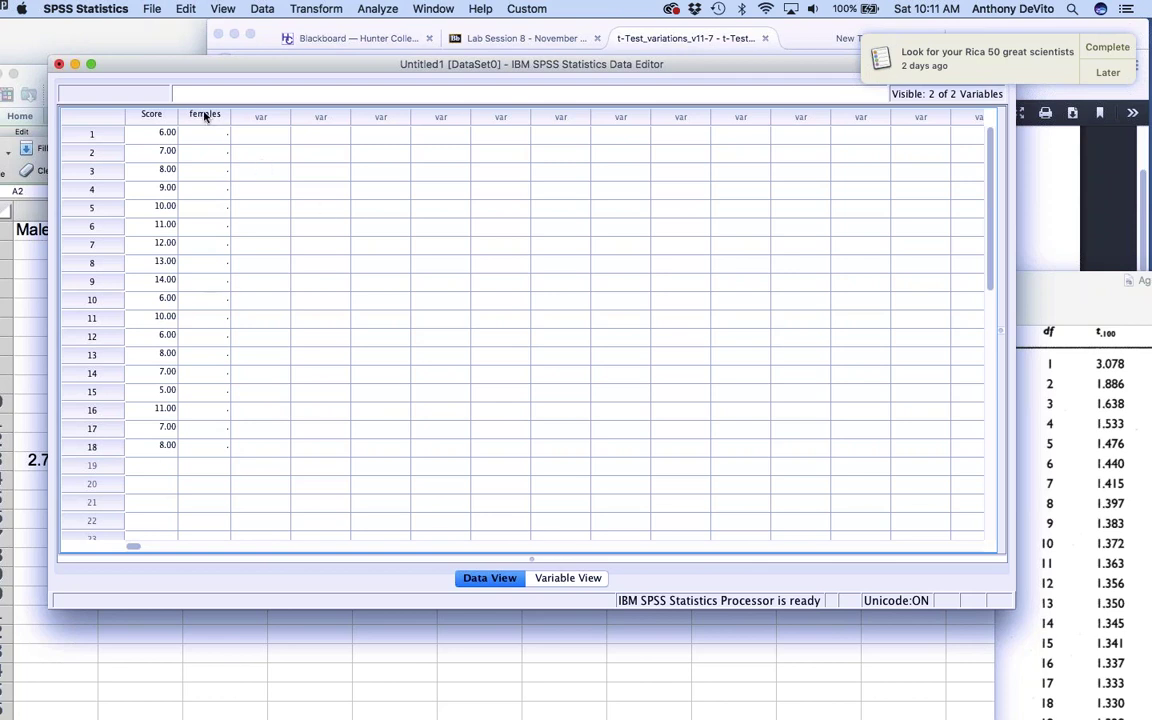
Step: Rename the females variable as Gender and set its measurement level to Nominal
{"action": "left_click", "coordinate": [568, 578]}
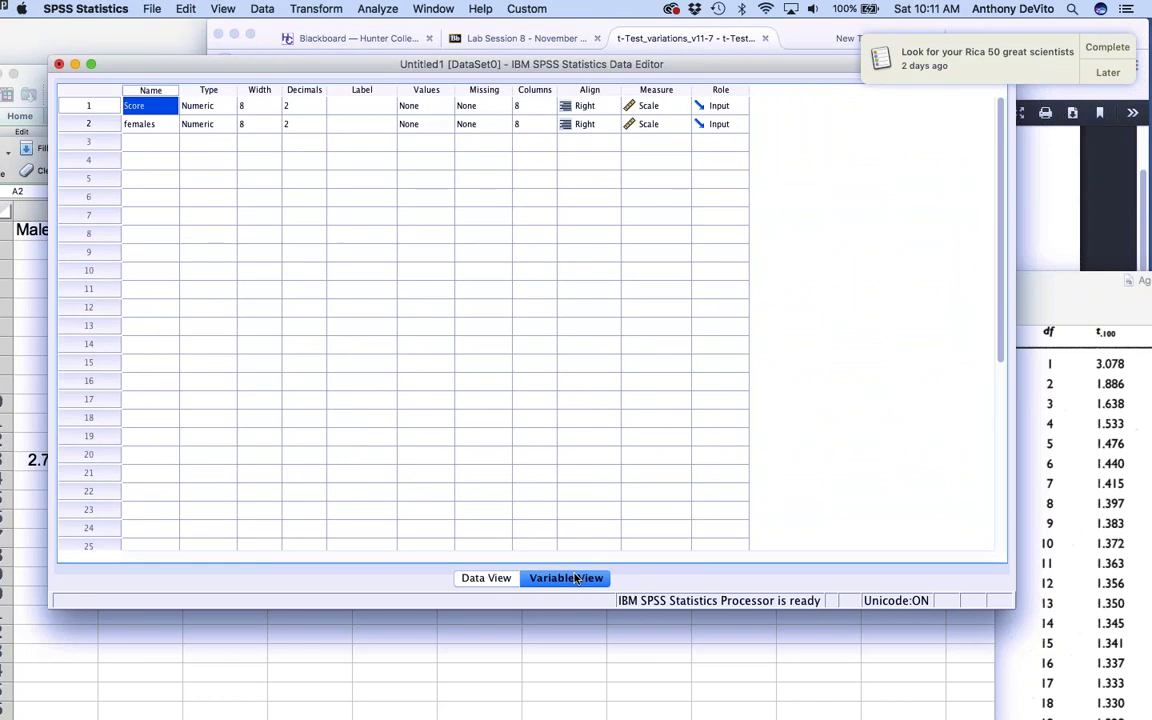
{"action": "left_click", "coordinate": [160, 126]}
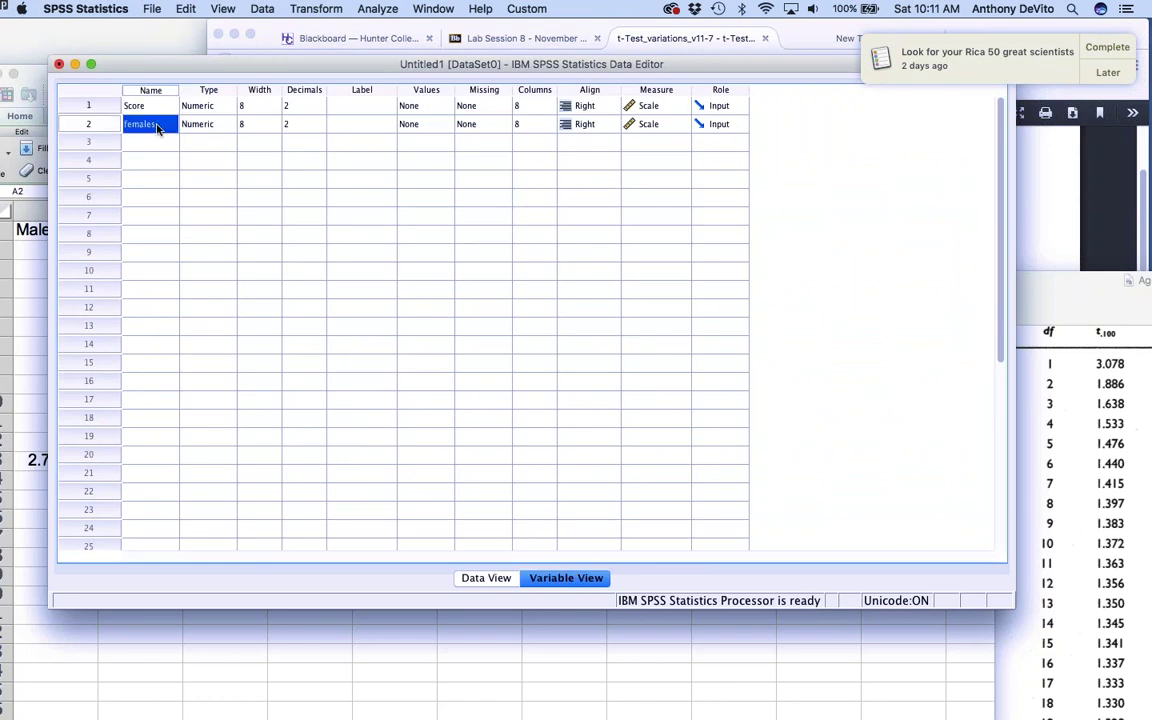
{"action": "double_click", "coordinate": [167, 126]}
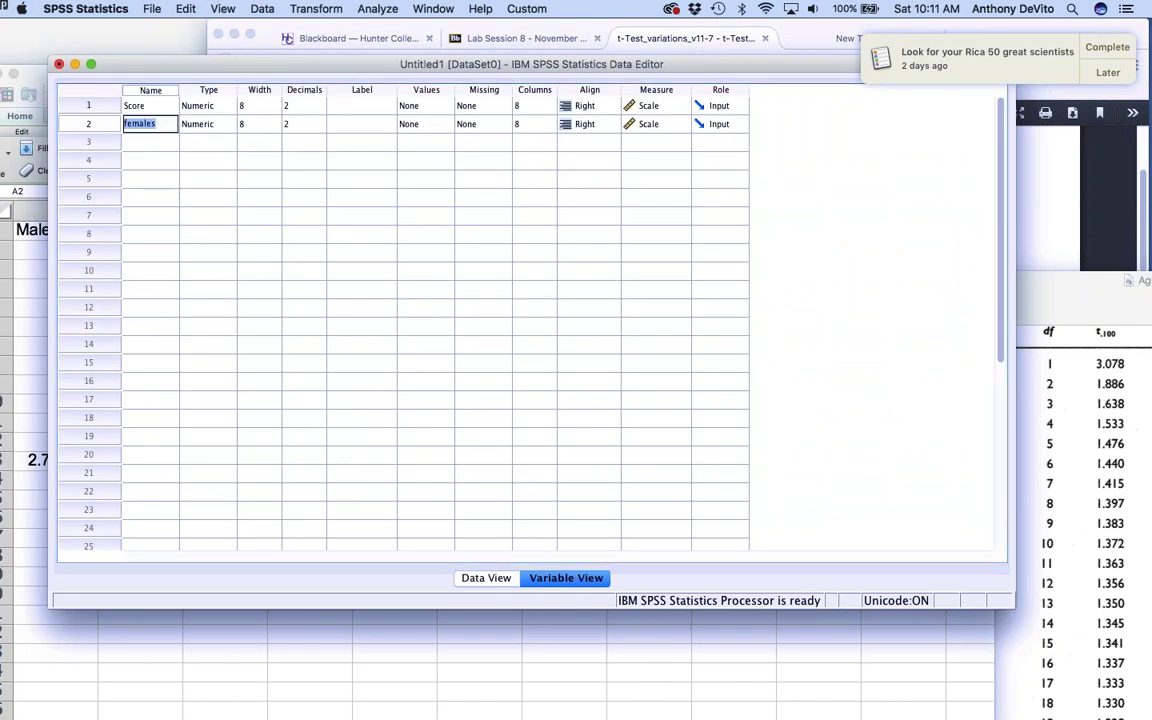
{"action": "type", "text": "Gender"}
{"action": "left_click", "coordinate": [300, 178]}
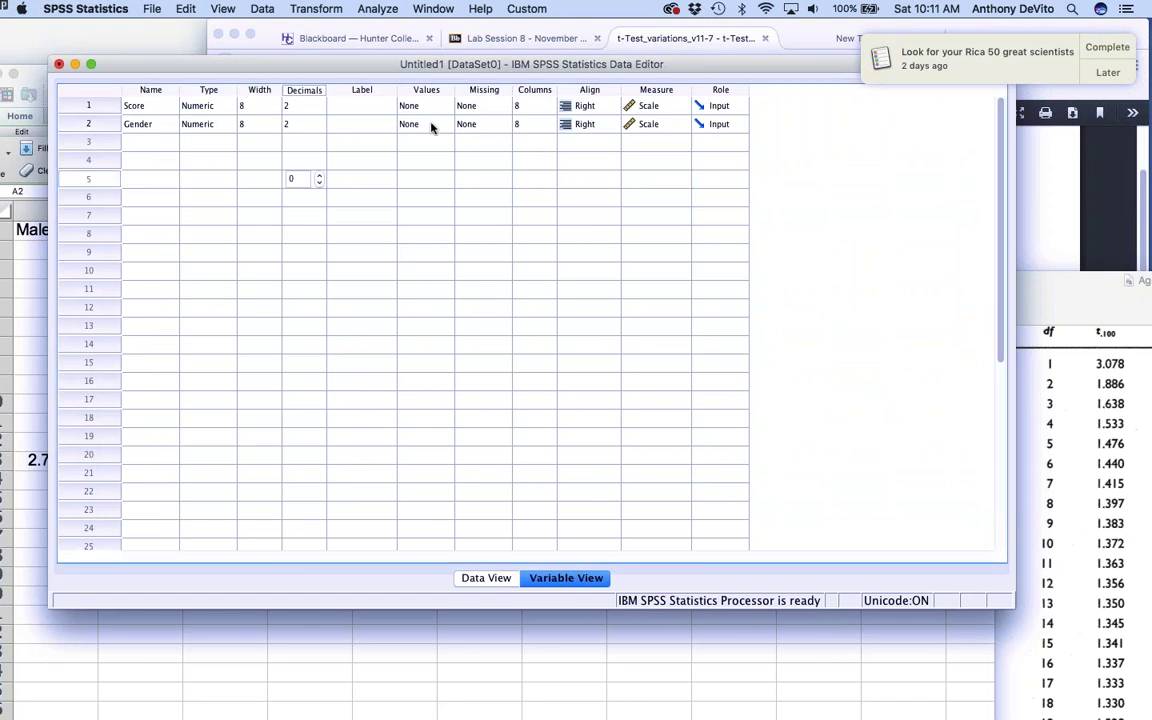
{"action": "left_click", "coordinate": [680, 124]}
{"action": "left_click", "coordinate": [664, 153]}
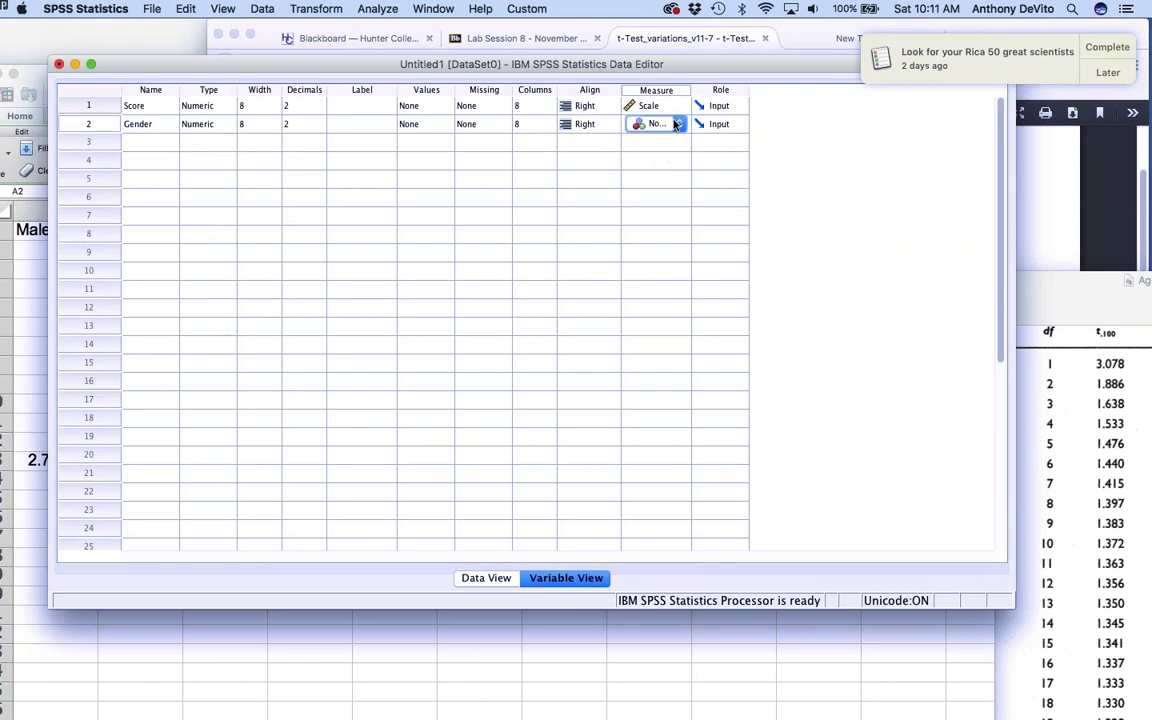
Step: Add a value label to the Gender variable that defines 1 as male
{"action": "left_click", "coordinate": [430, 124]}
{"action": "left_click", "coordinate": [443, 124]}
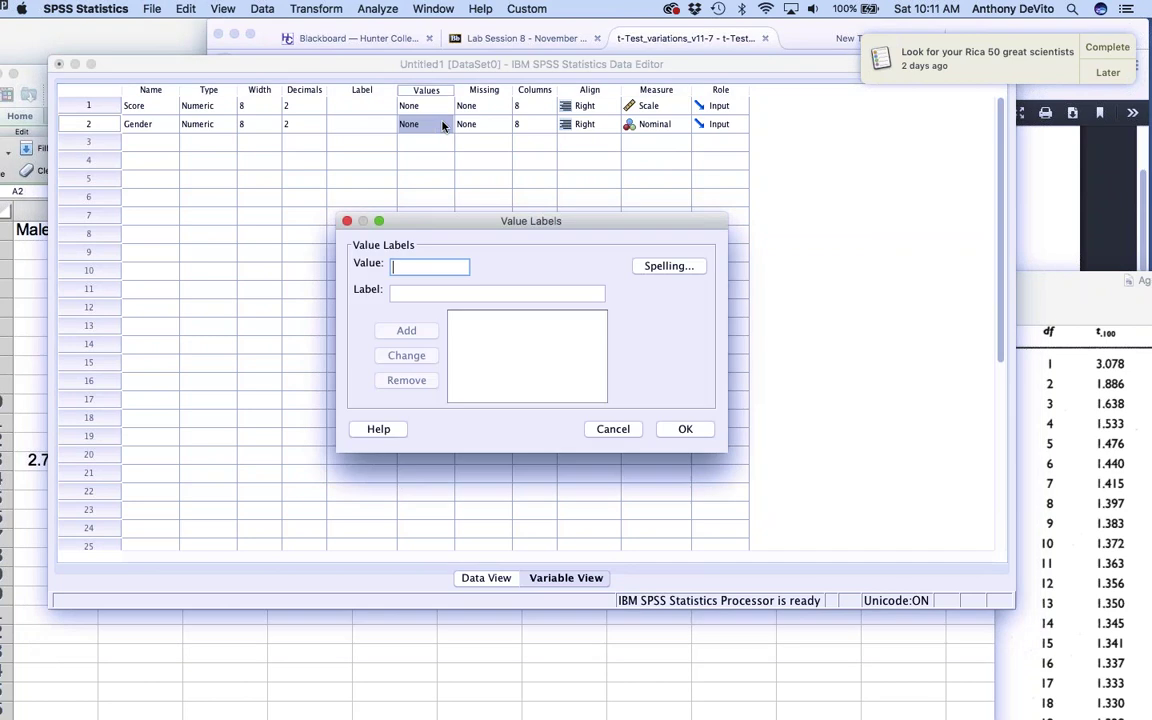
{"action": "type", "text": "1"}
{"action": "left_click", "coordinate": [443, 293]}
{"action": "type", "text": "male"}
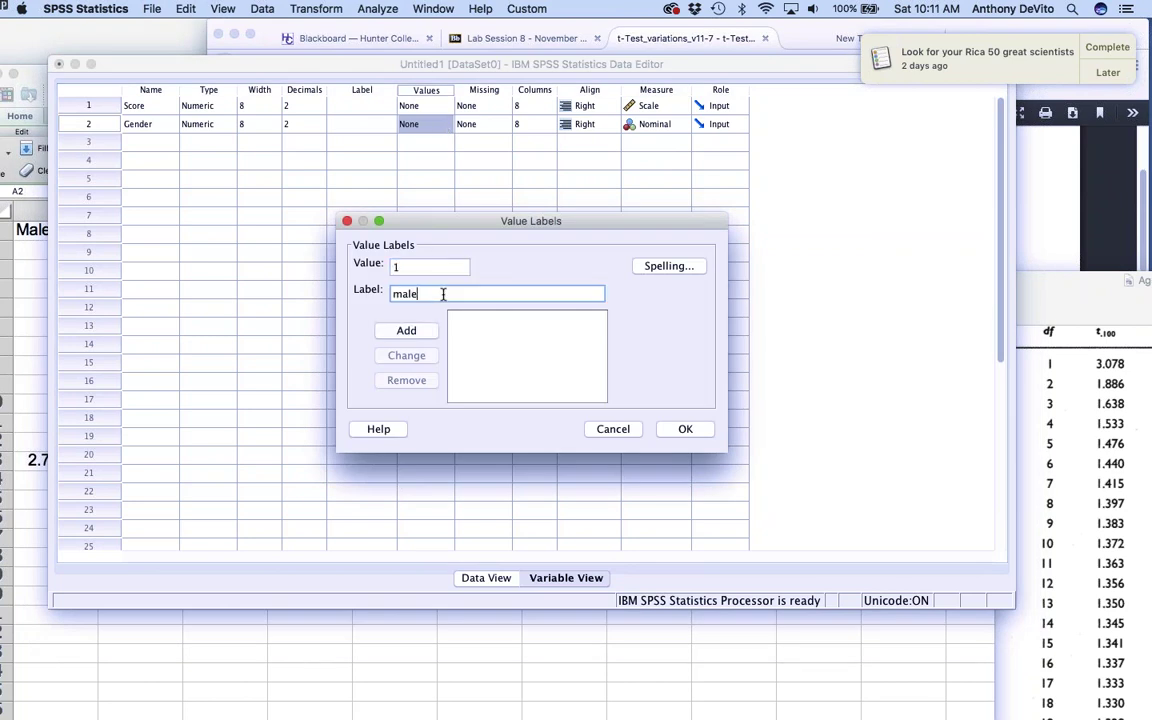
{"action": "left_click", "coordinate": [416, 330]}
Step: Add a second Gender value label defining 2 as female and accept the labels
{"action": "type", "text": "w"}
{"action": "left_click", "coordinate": [424, 291]}
{"action": "double_click", "coordinate": [396, 266]}
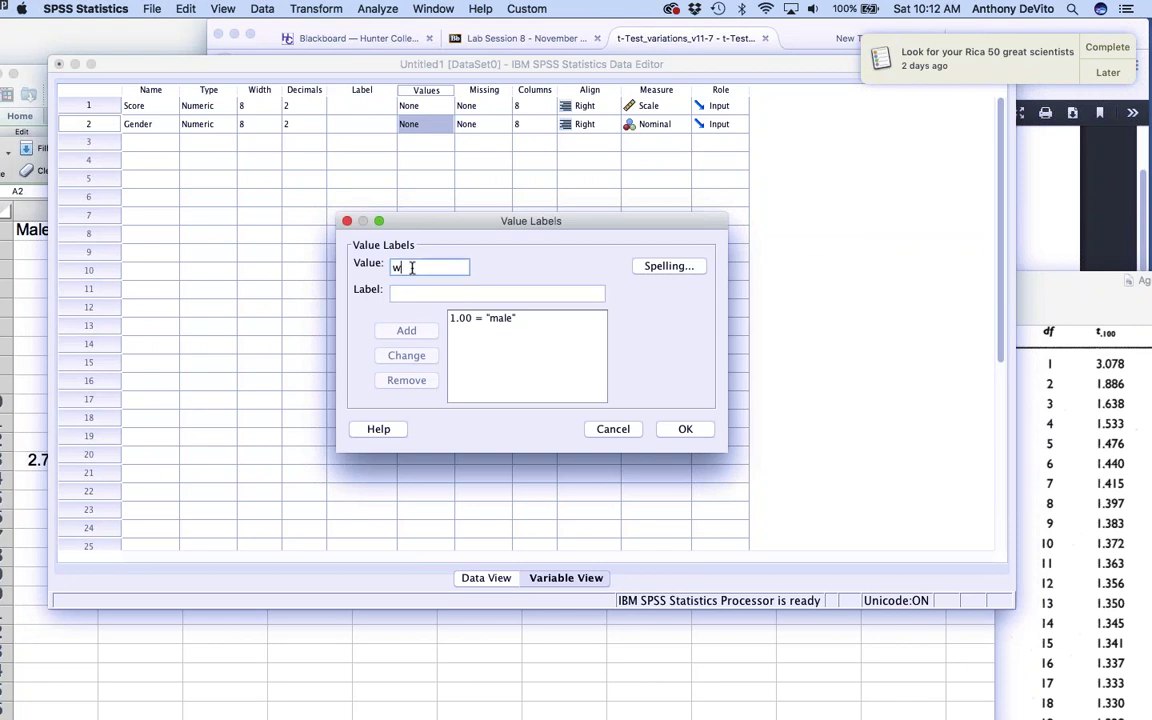
{"action": "type", "text": "2"}
{"action": "left_click", "coordinate": [397, 290]}
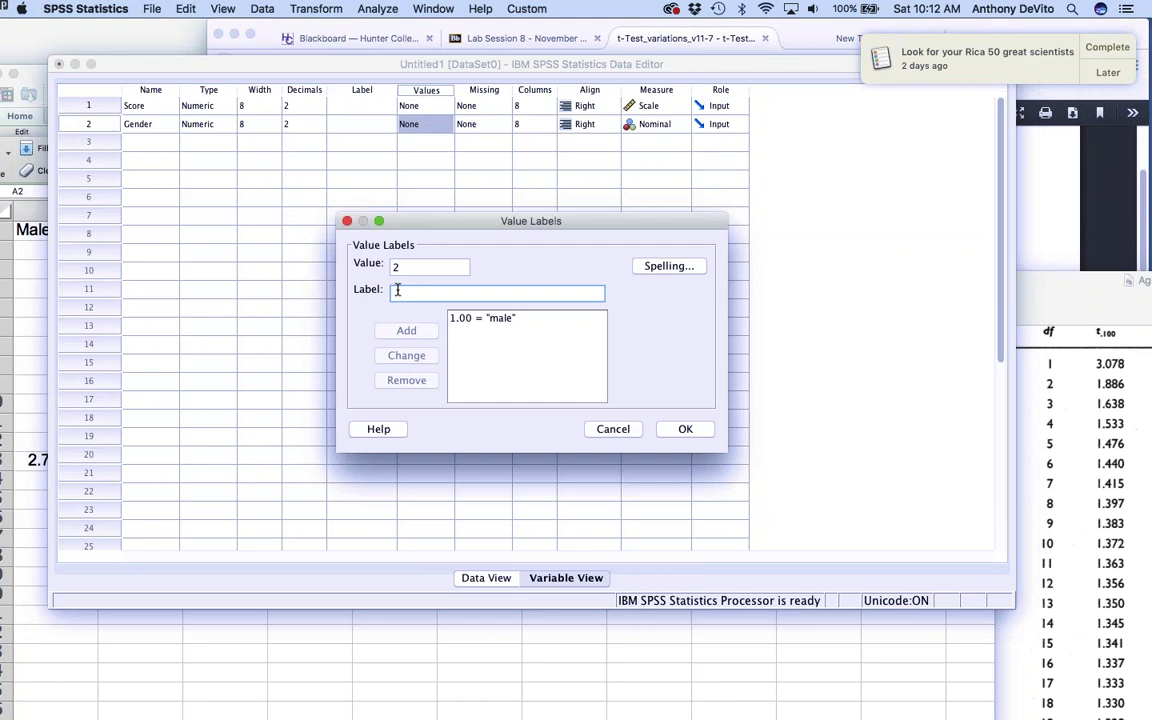
{"action": "type", "text": "female"}
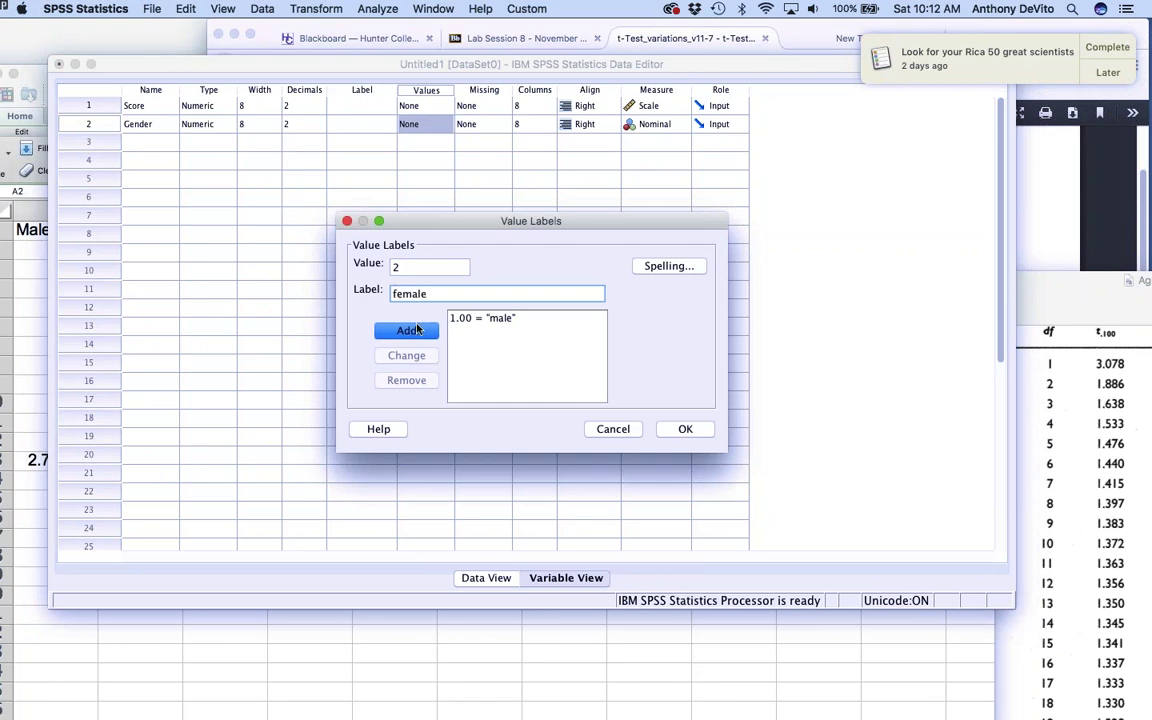
{"action": "left_click", "coordinate": [418, 330]}
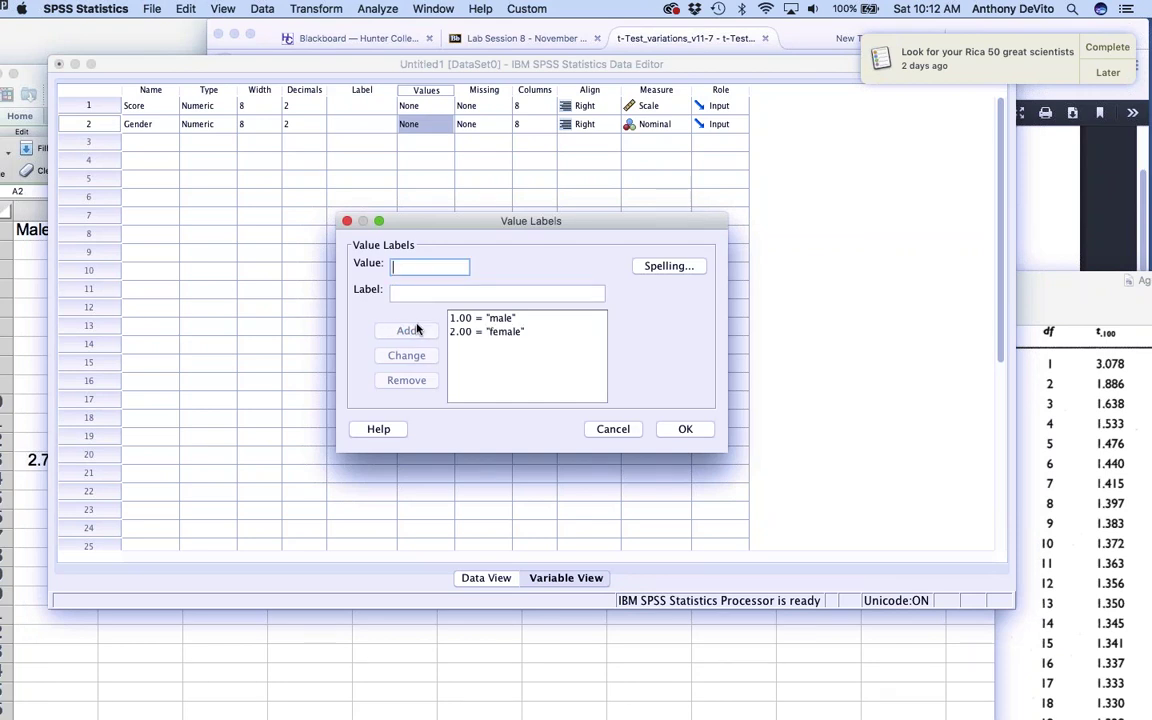
{"action": "left_click", "coordinate": [685, 429]}
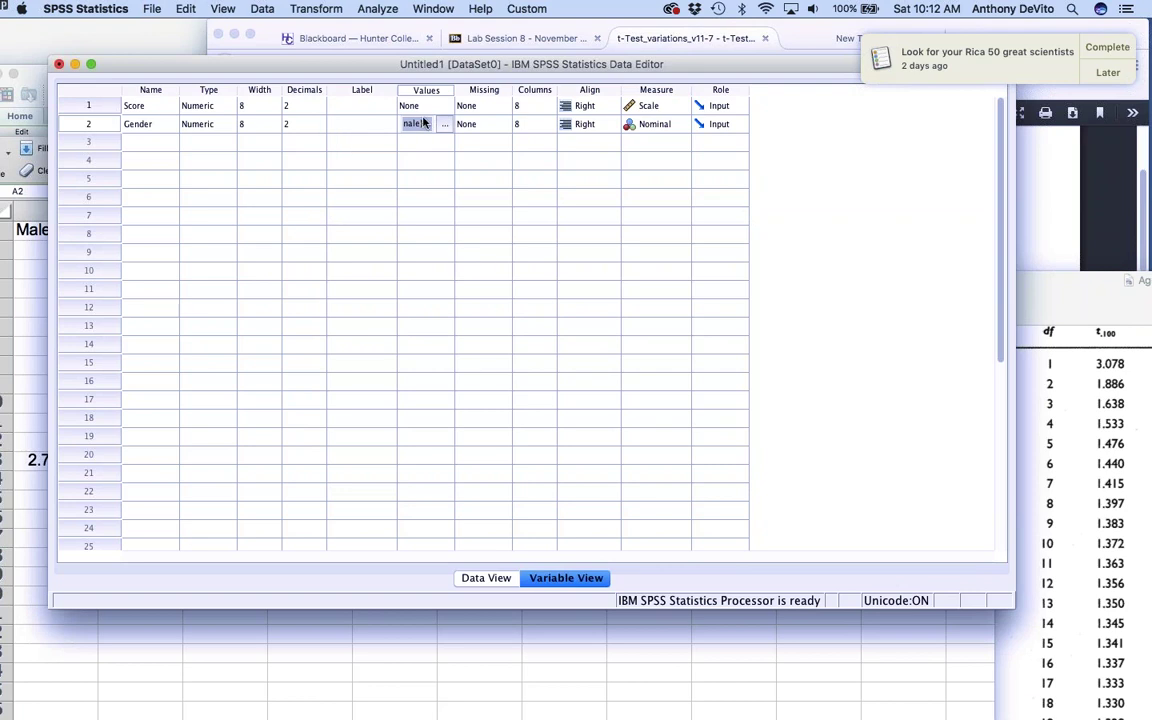
Step: Return to the data values and enter Gender code 1 in rows 1 and 2
{"action": "left_click", "coordinate": [488, 579]}
{"action": "left_click", "coordinate": [204, 134]}
{"action": "type", "text": "1"}
{"action": "key", "text": "Return"}
{"action": "type", "text": "1"}
{"action": "key", "text": "Return"}
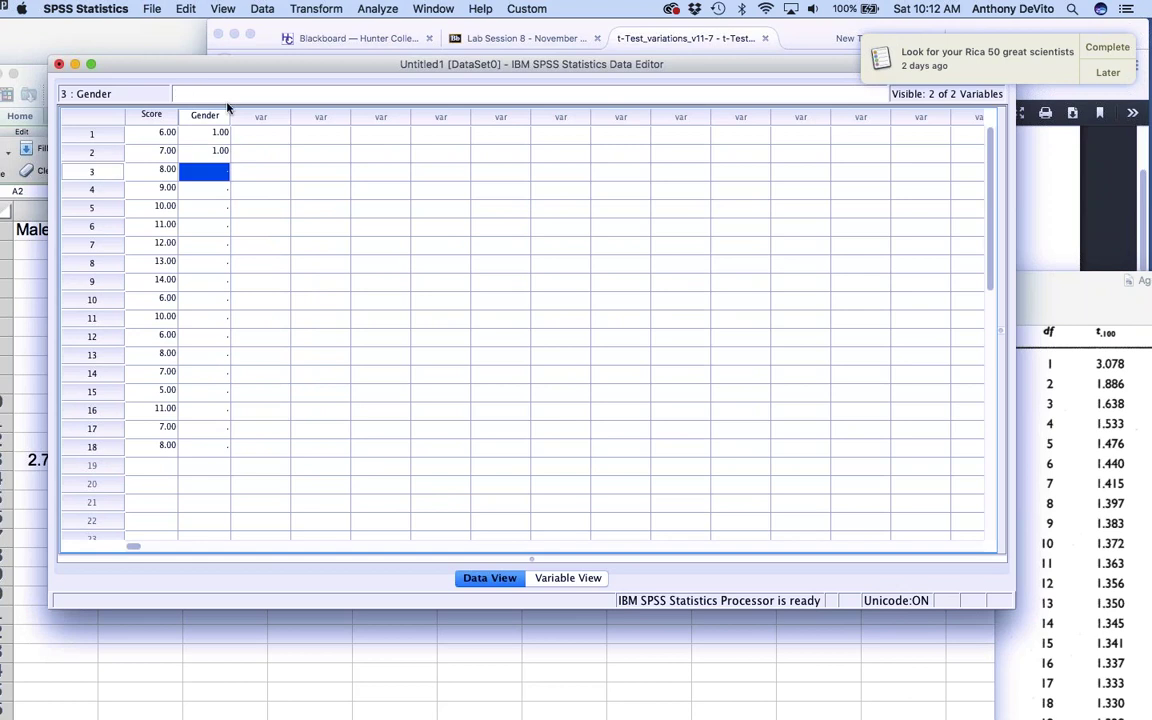
Step: Display value labels instead of codes in the data and enter 1 as the Gender of row 3
{"action": "left_click", "coordinate": [222, 8]}
{"action": "left_click", "coordinate": [240, 100]}
{"action": "type", "text": "1"}
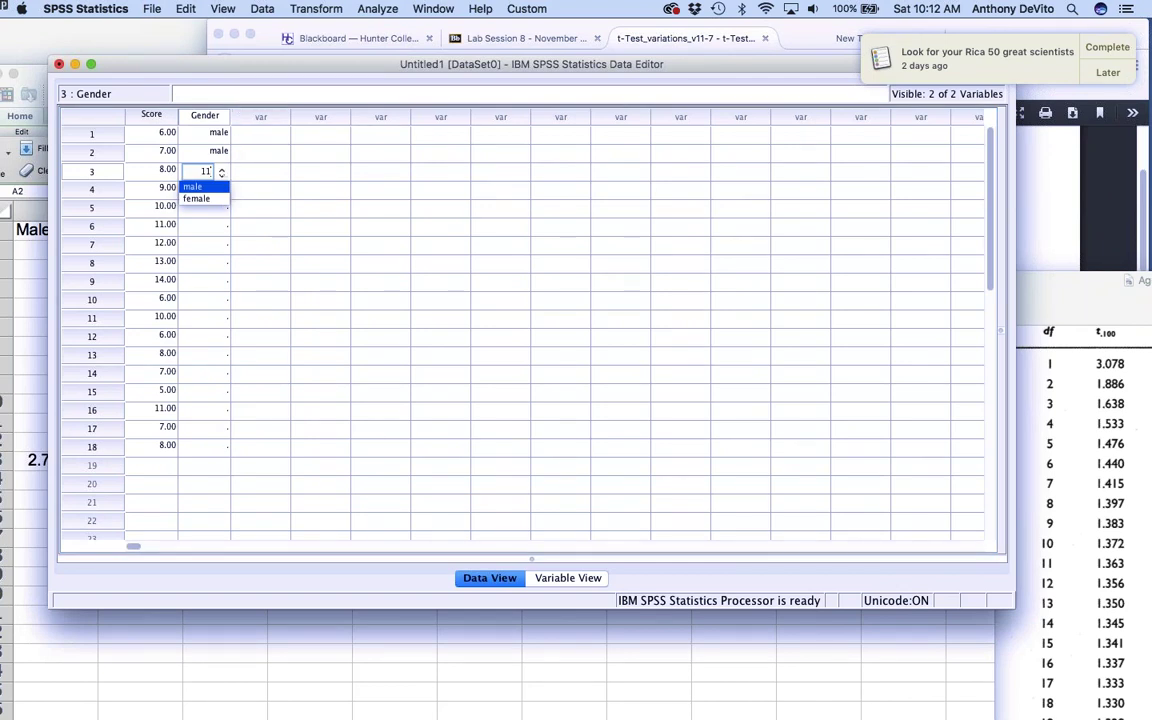
{"action": "key", "text": "Return"}
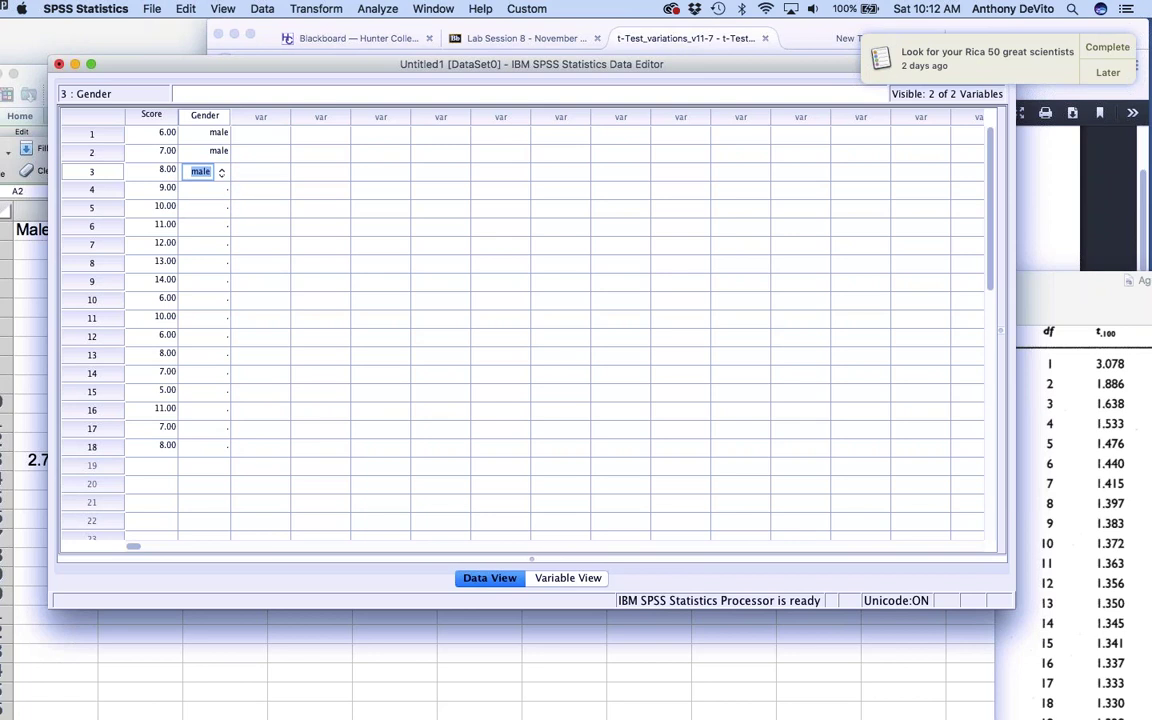
Step: Turn the value labels display off and enter Gender code 1 in rows 4 through 9
{"action": "left_click", "coordinate": [223, 8]}
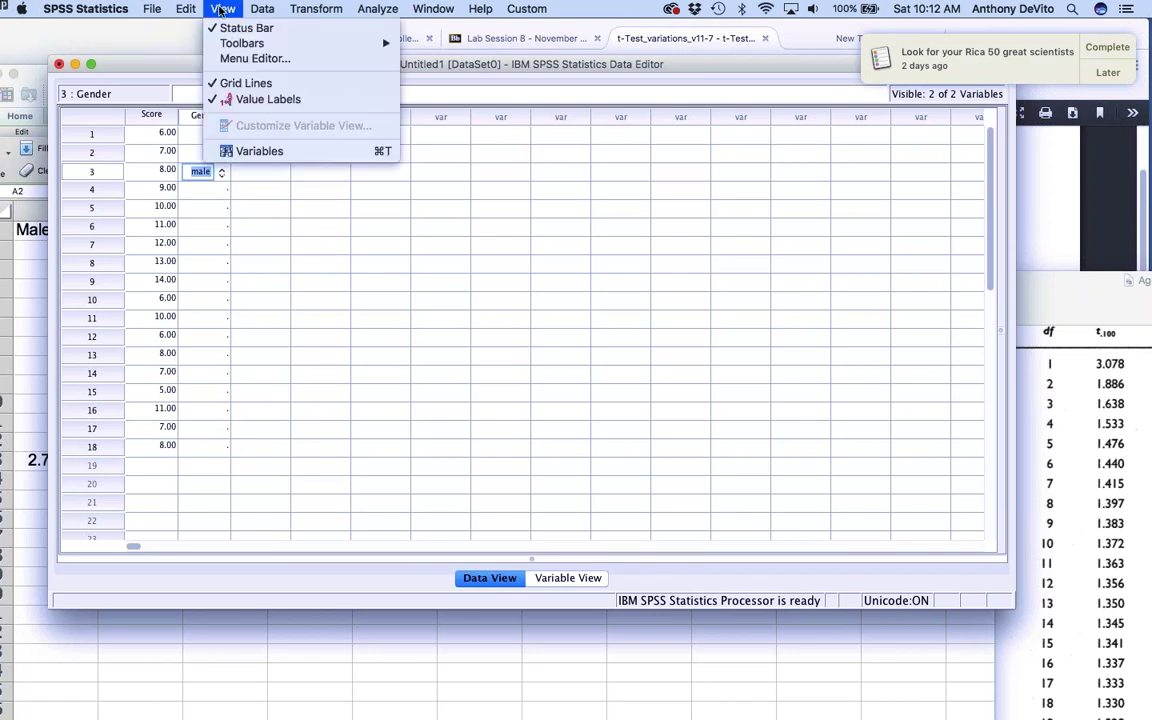
{"action": "left_click", "coordinate": [250, 99]}
{"action": "left_click", "coordinate": [218, 191]}
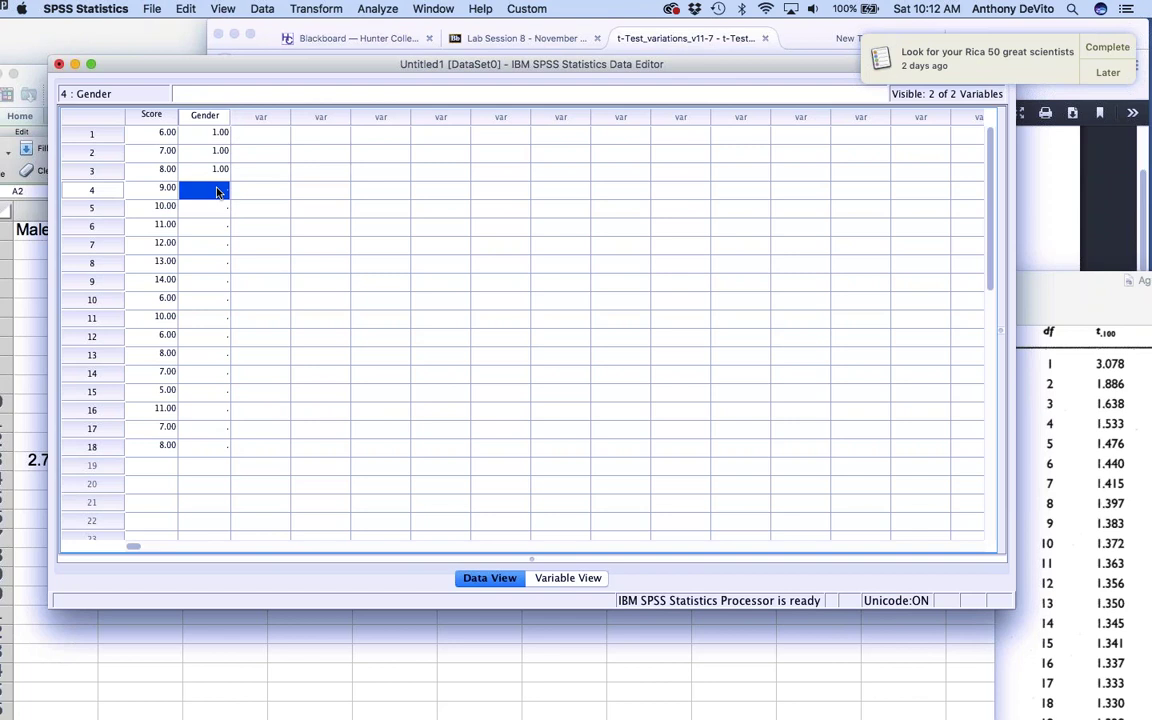
{"action": "type", "text": "1"}
{"action": "key", "text": "Return"}
{"action": "type", "text": "1"}
{"action": "key", "text": "Return"}
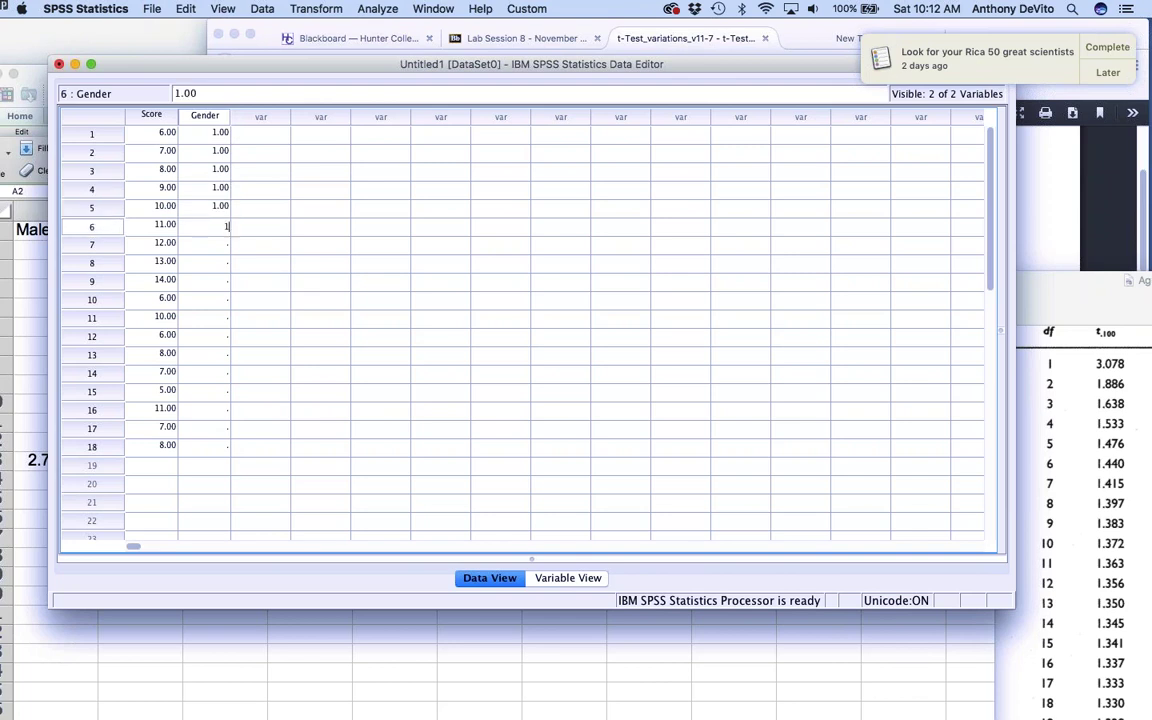
{"action": "type", "text": "1"}
{"action": "key", "text": "Return"}
{"action": "type", "text": "1"}
{"action": "key", "text": "Return"}
{"action": "type", "text": "1"}
{"action": "key", "text": "Return"}
{"action": "type", "text": "1"}
{"action": "key", "text": "Return"}
Step: Enter Gender code 2 in rows 10 through 18
{"action": "type", "text": "2"}
{"action": "key", "text": "Return"}
{"action": "type", "text": "2"}
{"action": "key", "text": "Return"}
{"action": "type", "text": "2"}
{"action": "key", "text": "Return"}
{"action": "type", "text": "2"}
{"action": "key", "text": "Return"}
{"action": "type", "text": "2"}
{"action": "key", "text": "Return"}
{"action": "type", "text": "2"}
{"action": "key", "text": "Return"}
{"action": "type", "text": "2"}
{"action": "key", "text": "Return"}
{"action": "type", "text": "2"}
{"action": "key", "text": "Return"}
{"action": "type", "text": "2"}
{"action": "key", "text": "Return"}
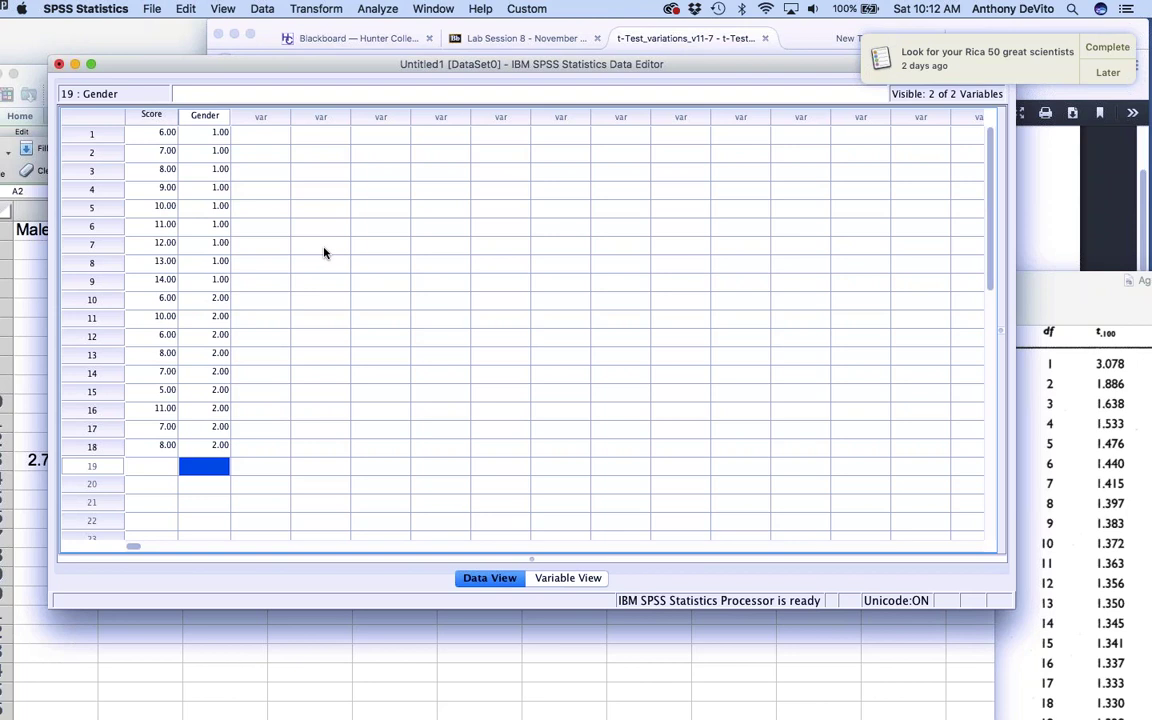
Step: Compare the Score and Gender columns and look at the unused columns beside them
{"action": "left_click", "coordinate": [162, 118]}
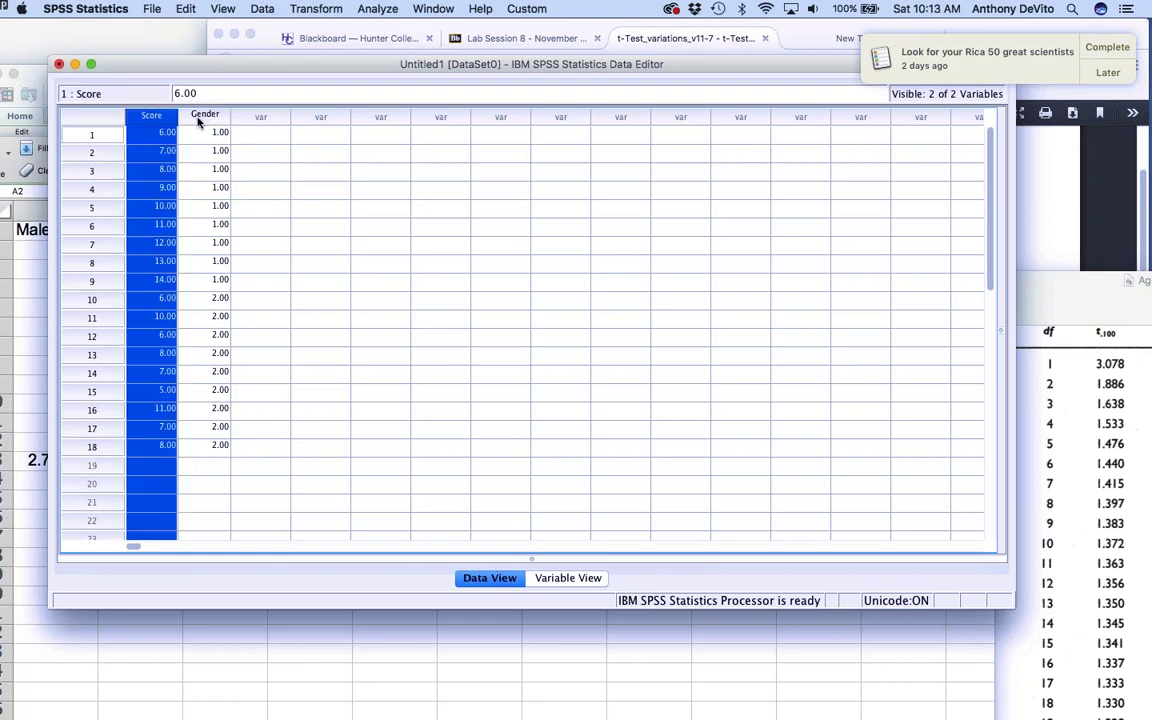
{"action": "left_click", "coordinate": [200, 114]}
{"action": "left_click", "coordinate": [158, 114]}
{"action": "left_click", "coordinate": [192, 116]}
{"action": "left_click", "coordinate": [150, 115]}
{"action": "left_click", "coordinate": [201, 116]}
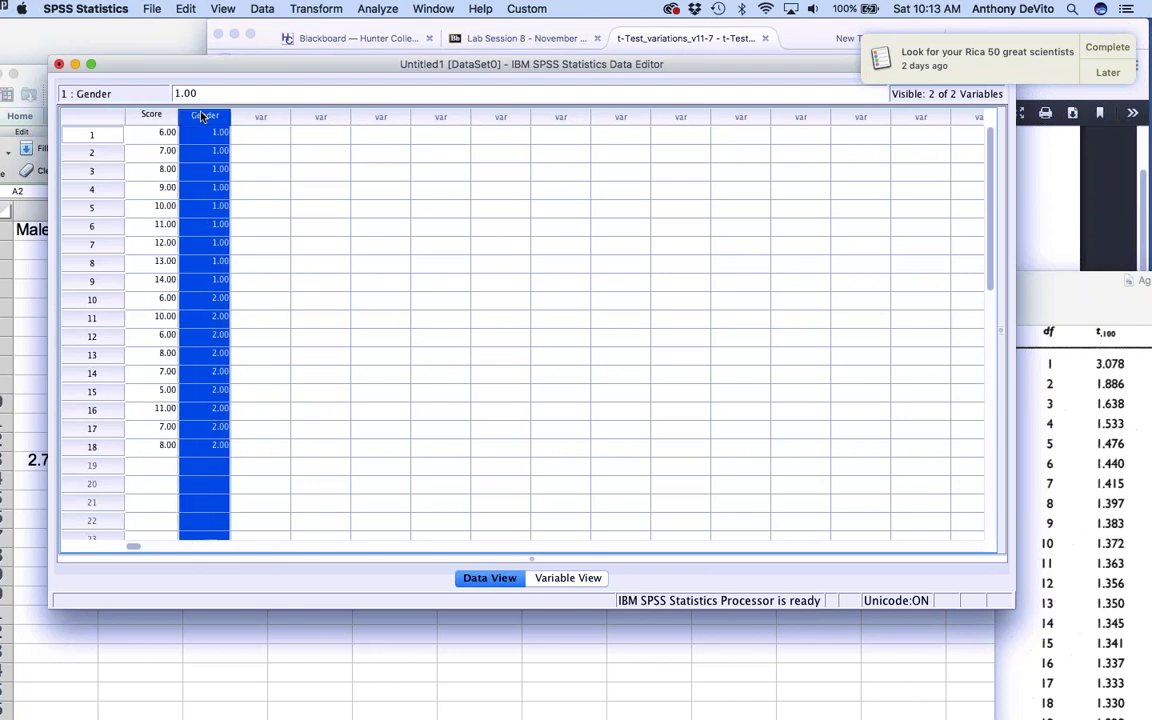
{"action": "left_click", "coordinate": [320, 117]}
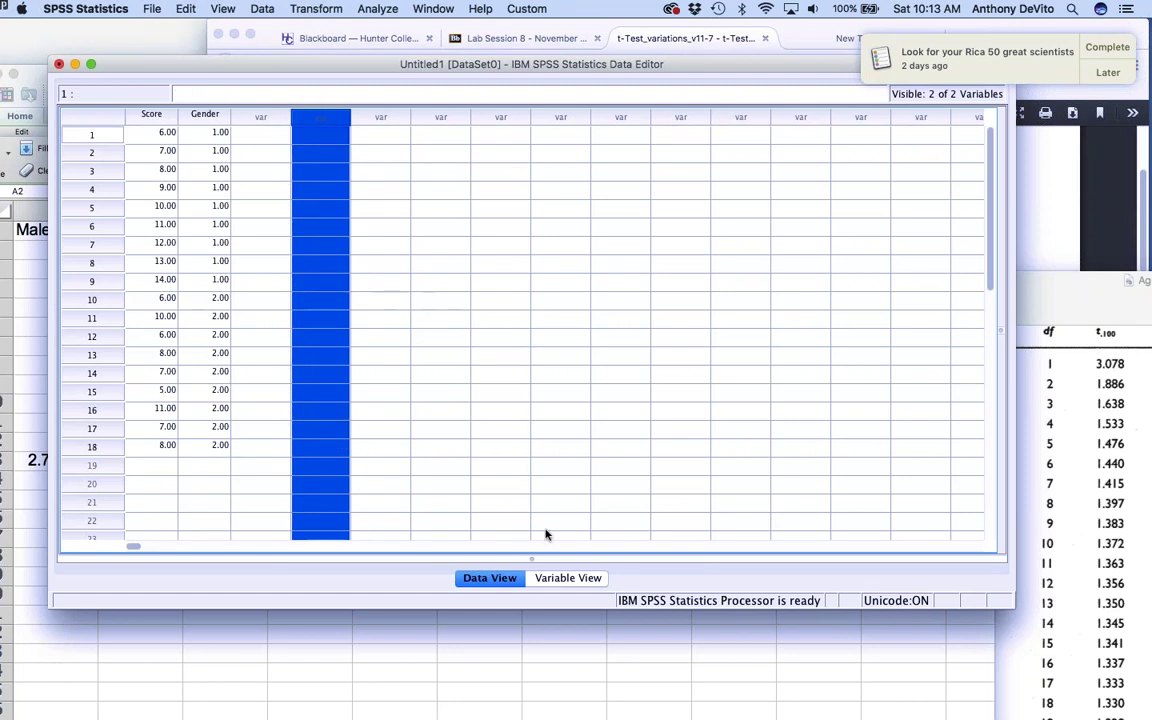
Step: Define two new variables named before and after below Gender in the variable definitions
{"action": "left_click", "coordinate": [560, 578]}
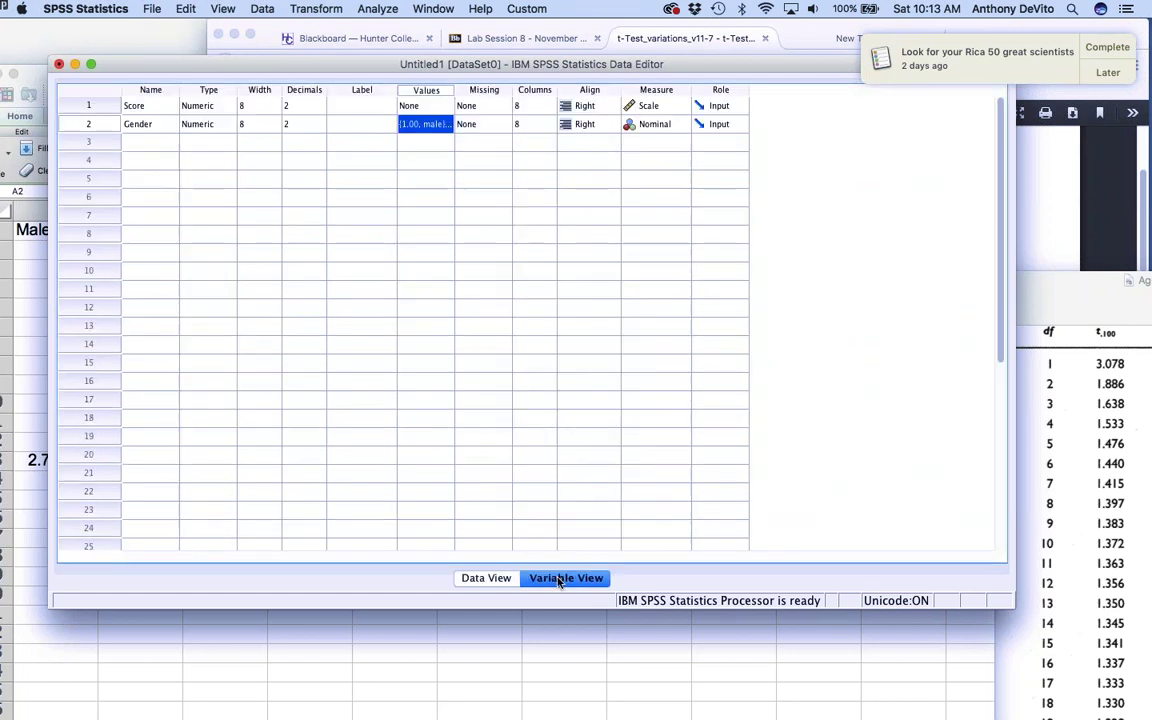
{"action": "left_click", "coordinate": [152, 145]}
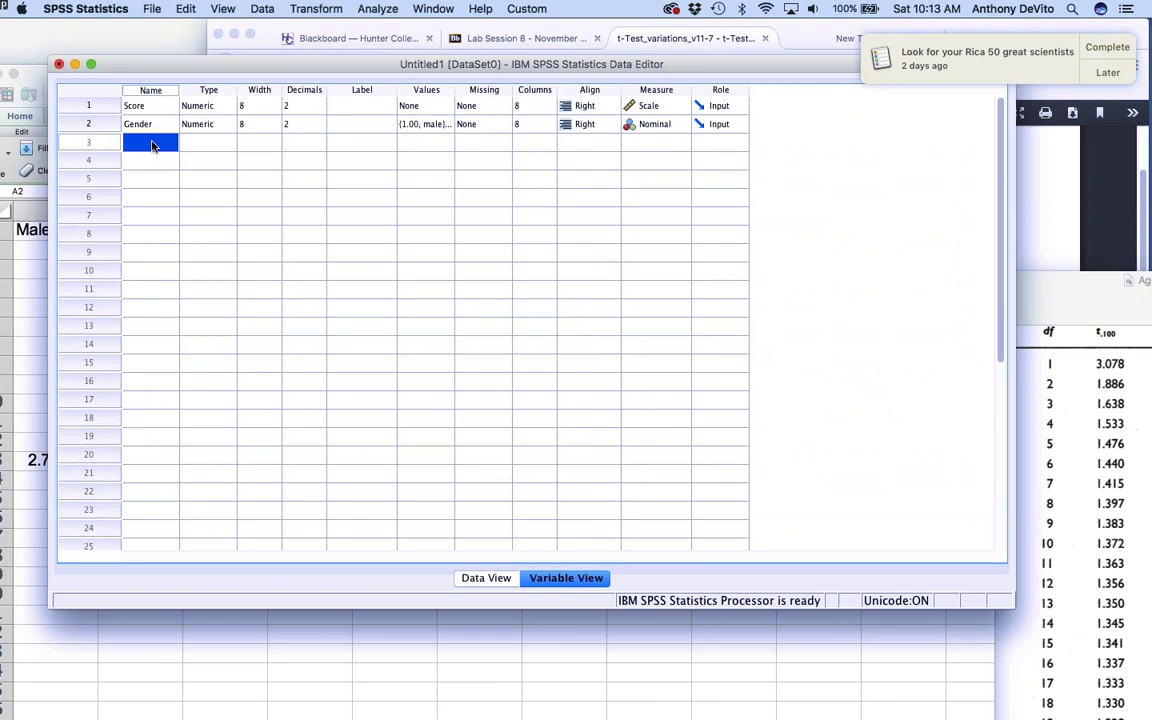
{"action": "type", "text": "before"}
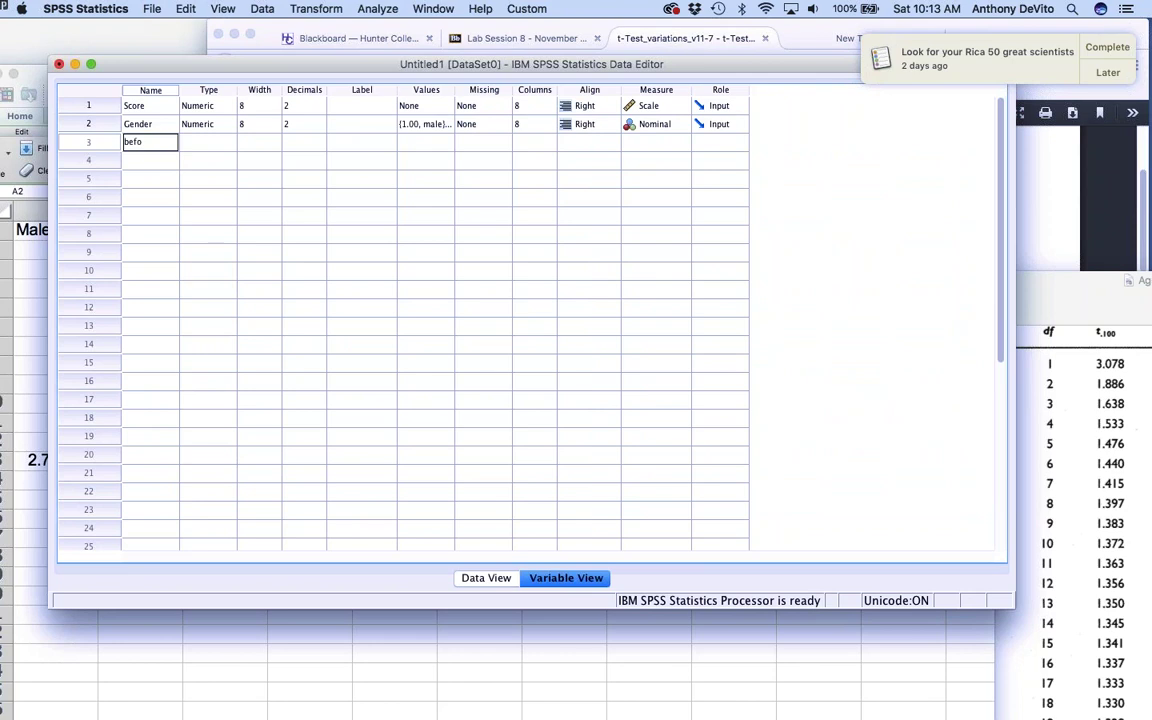
{"action": "left_click", "coordinate": [153, 162]}
{"action": "type", "text": "after"}
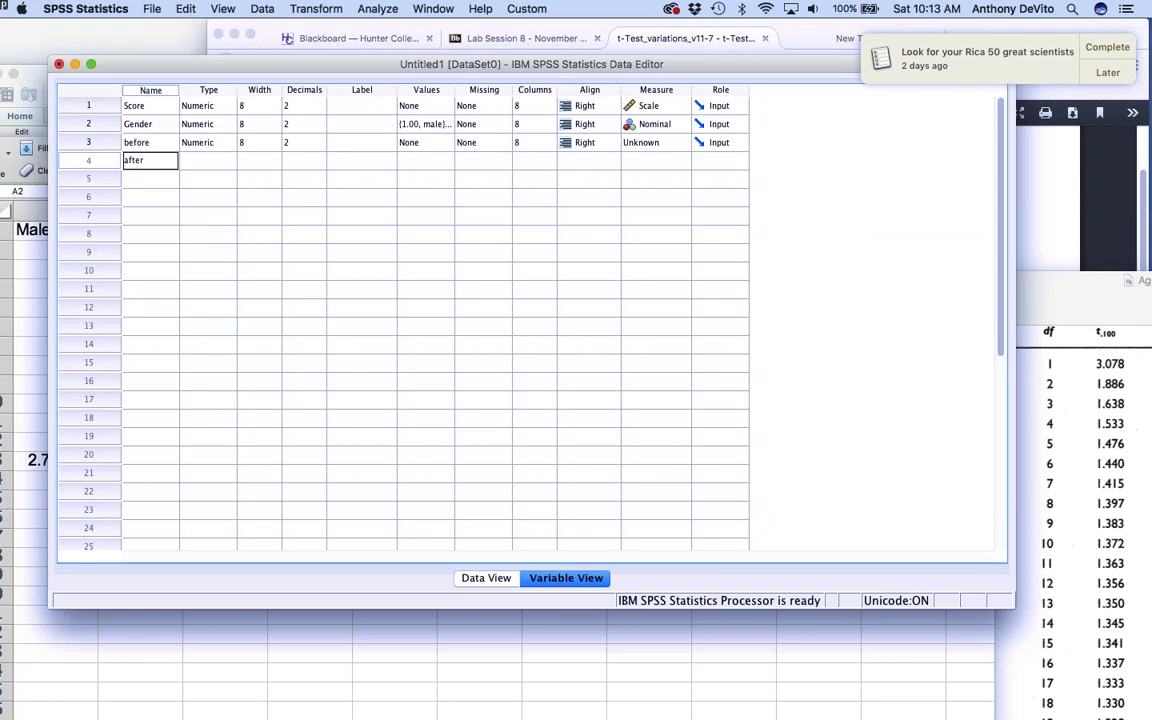
{"action": "left_click", "coordinate": [268, 248]}
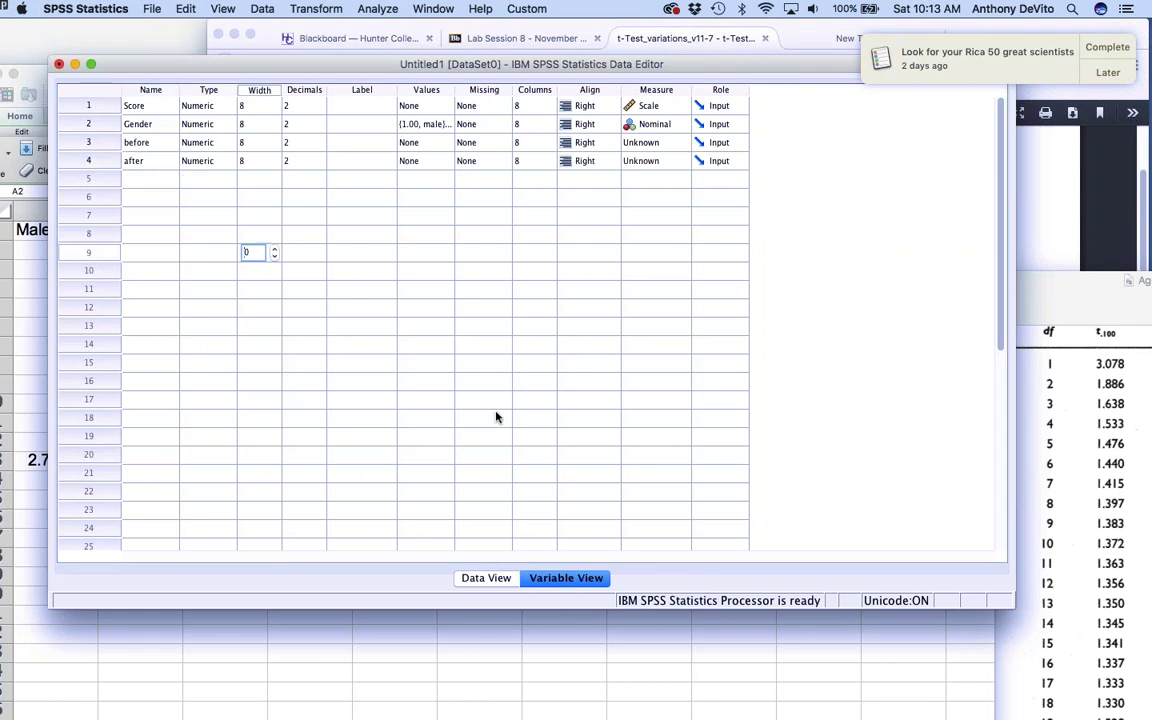
Step: Return to the data values and enter 120 for before and 110 for after in row 1
{"action": "left_click", "coordinate": [488, 578]}
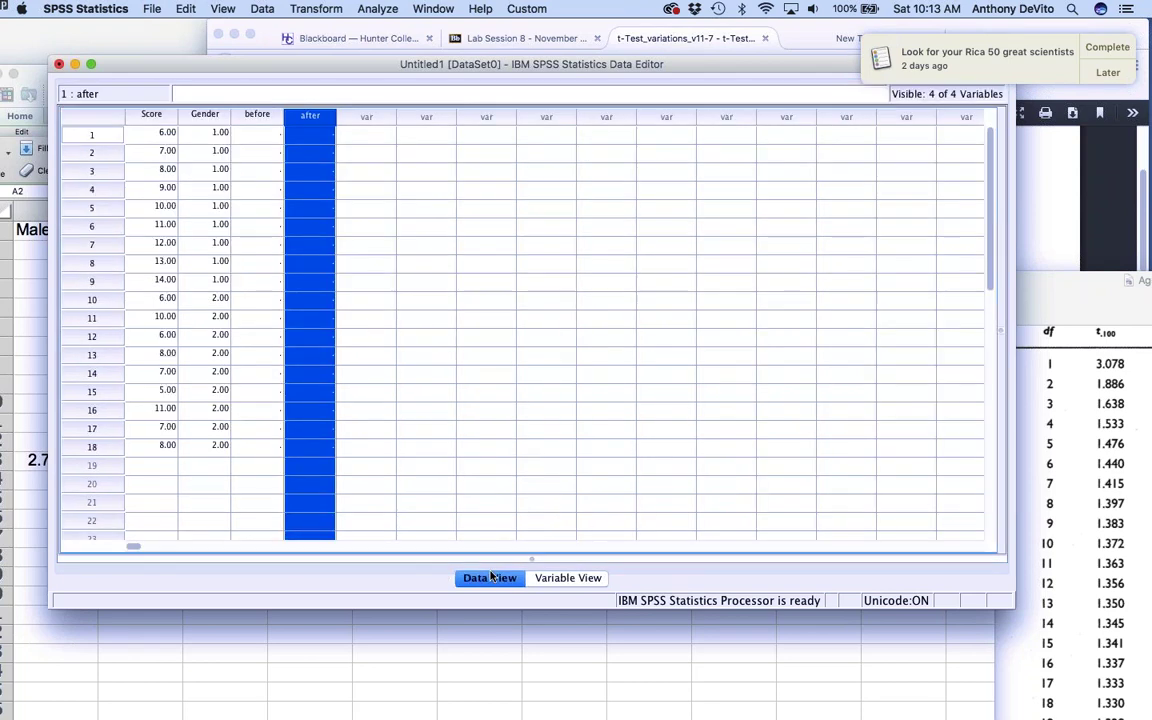
{"action": "left_click", "coordinate": [257, 115]}
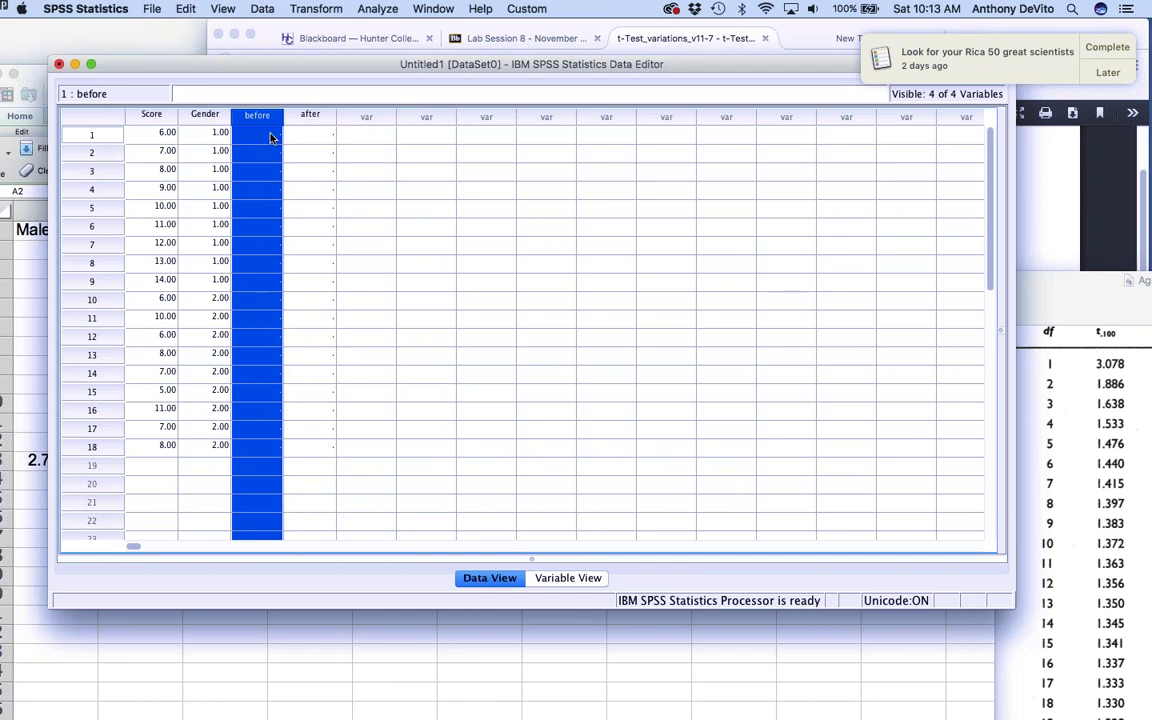
{"action": "type", "text": "120"}
{"action": "left_click", "coordinate": [309, 134]}
{"action": "type", "text": "110"}
{"action": "left_click", "coordinate": [427, 207]}
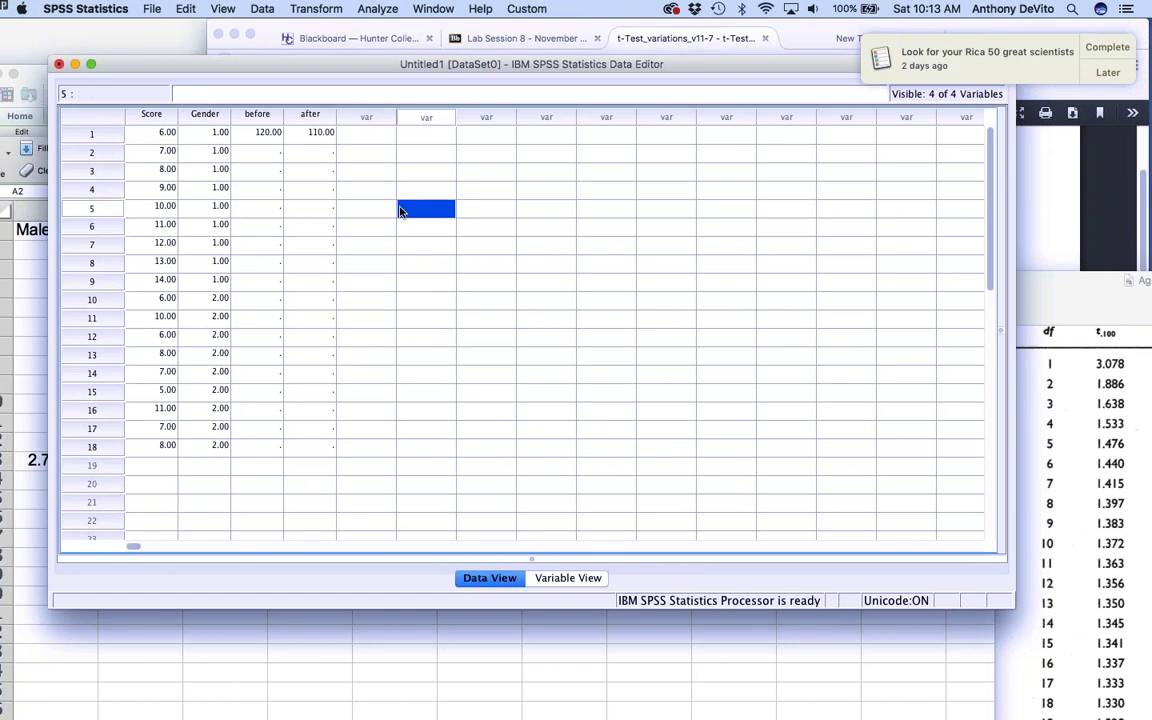
Step: Compare the paired before and after columns with the single Score column
{"action": "left_click", "coordinate": [257, 115]}
{"action": "left_click", "coordinate": [307, 117], "text": "shift"}
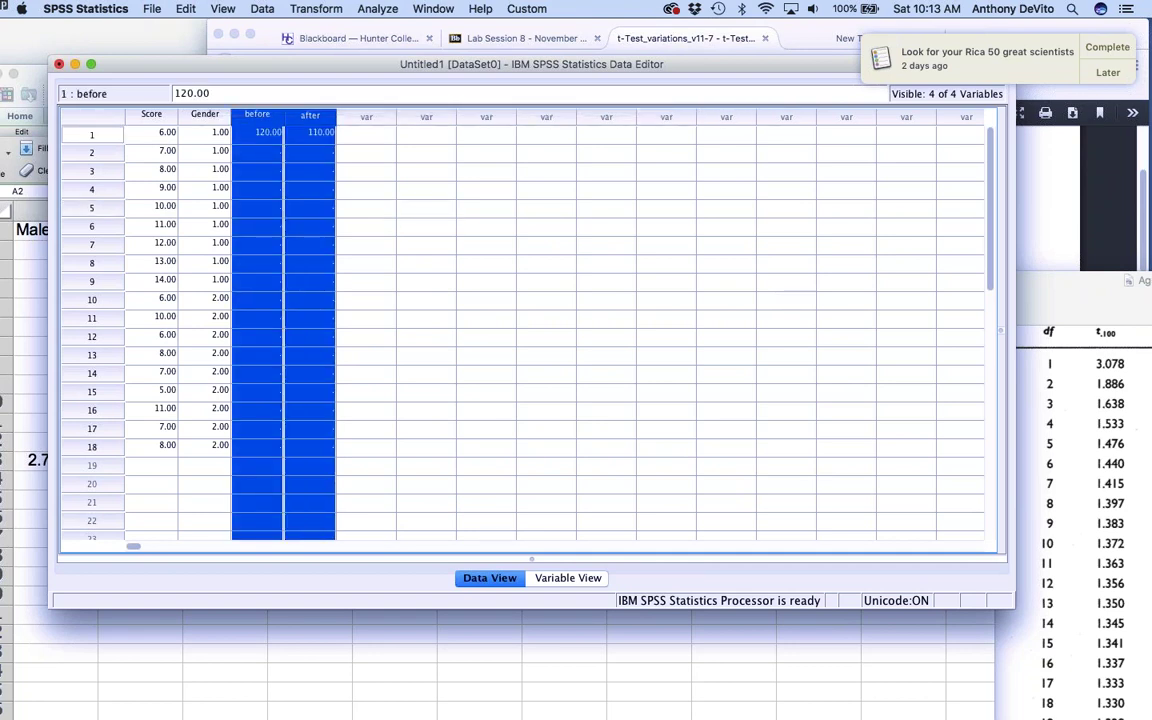
{"action": "left_click", "coordinate": [366, 152]}
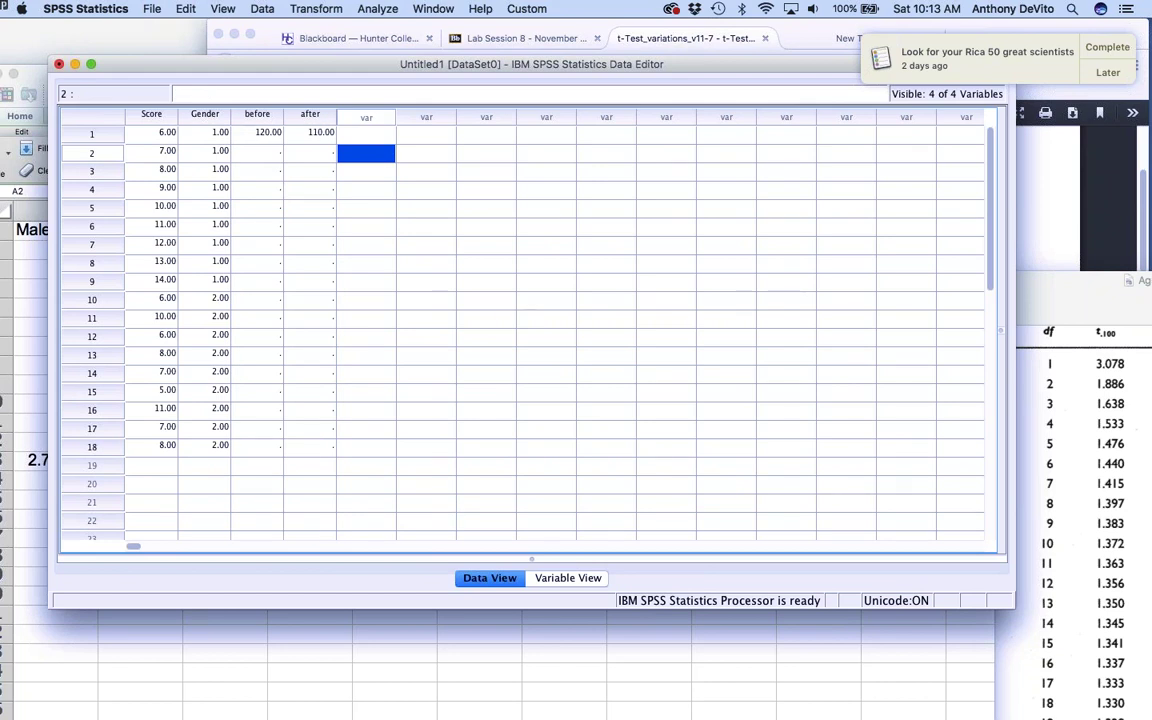
{"action": "left_click", "coordinate": [252, 112]}
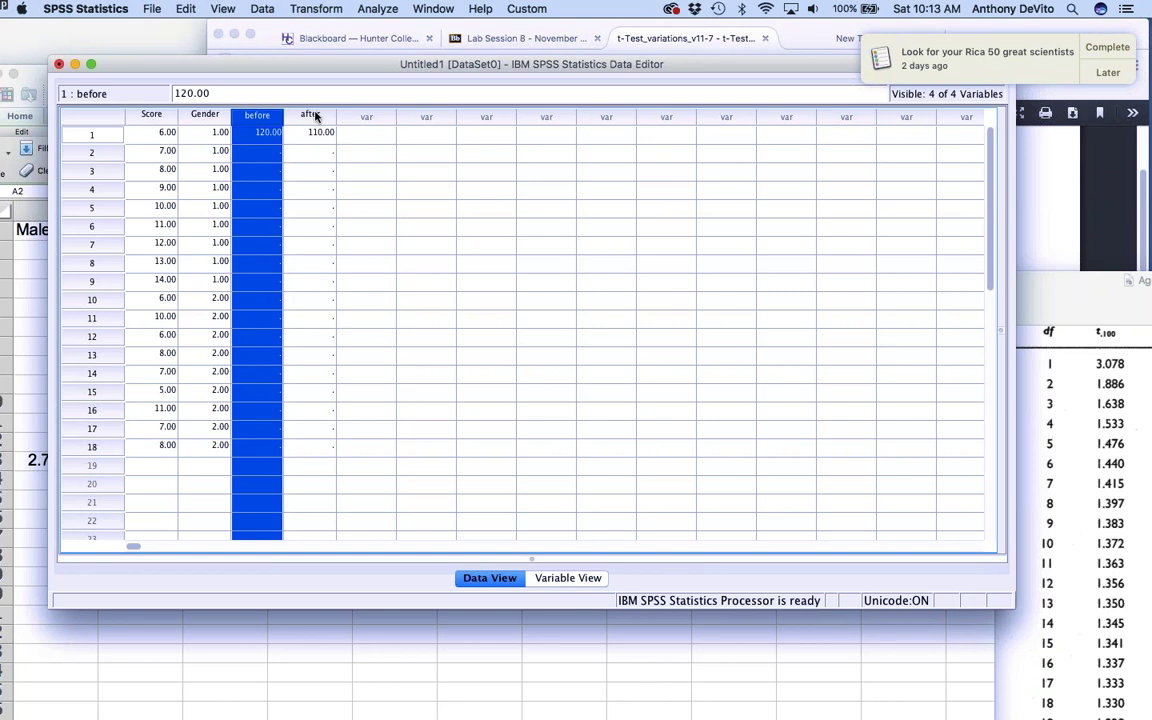
{"action": "left_click", "coordinate": [316, 117]}
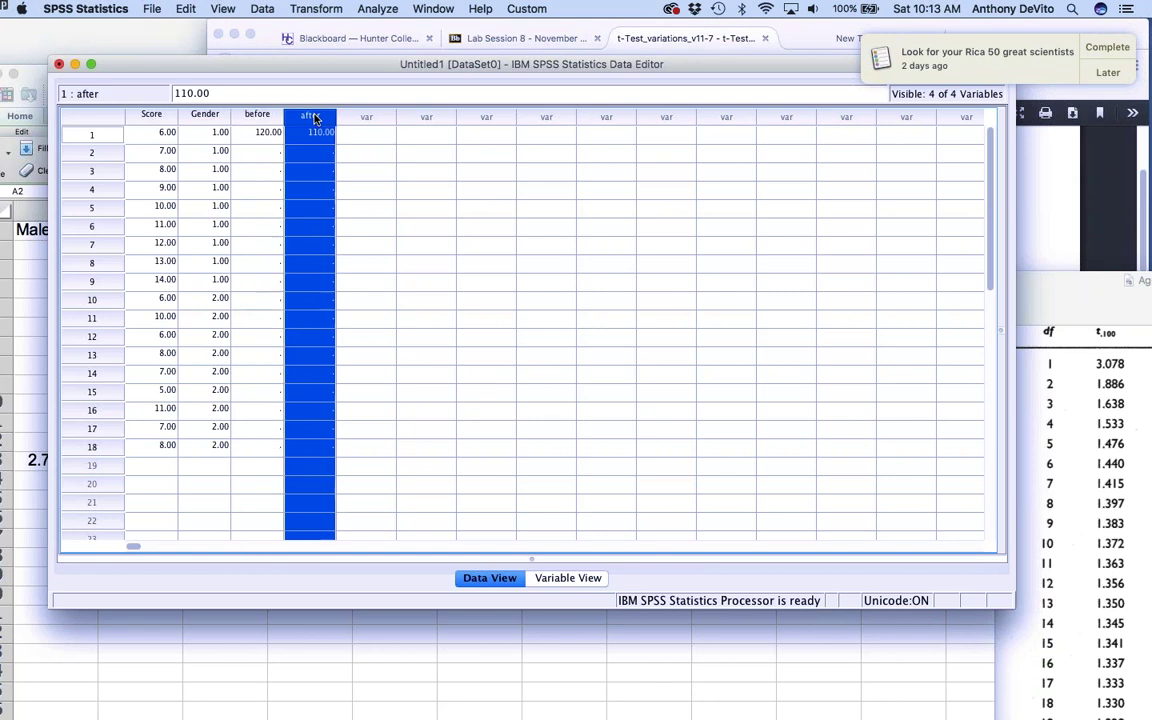
{"action": "left_click", "coordinate": [155, 117]}
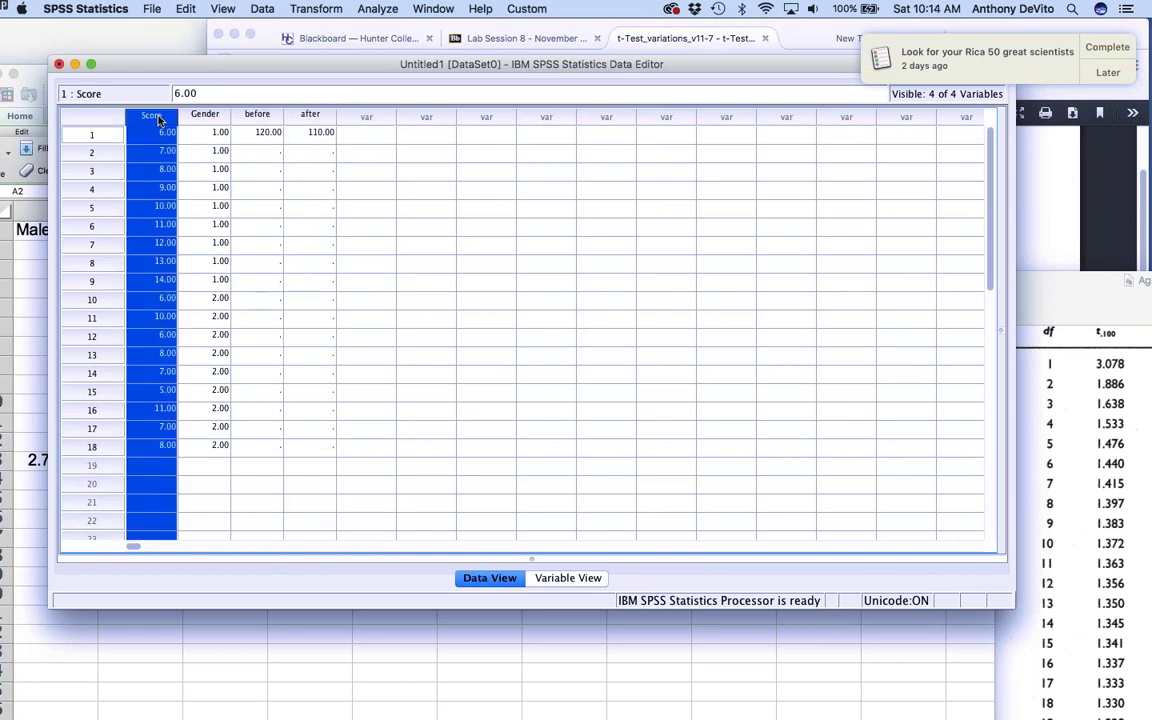
Step: Enter before and after values of 130 and 125 in row 2, and 130 and 110 in row 3
{"action": "left_click", "coordinate": [201, 116]}
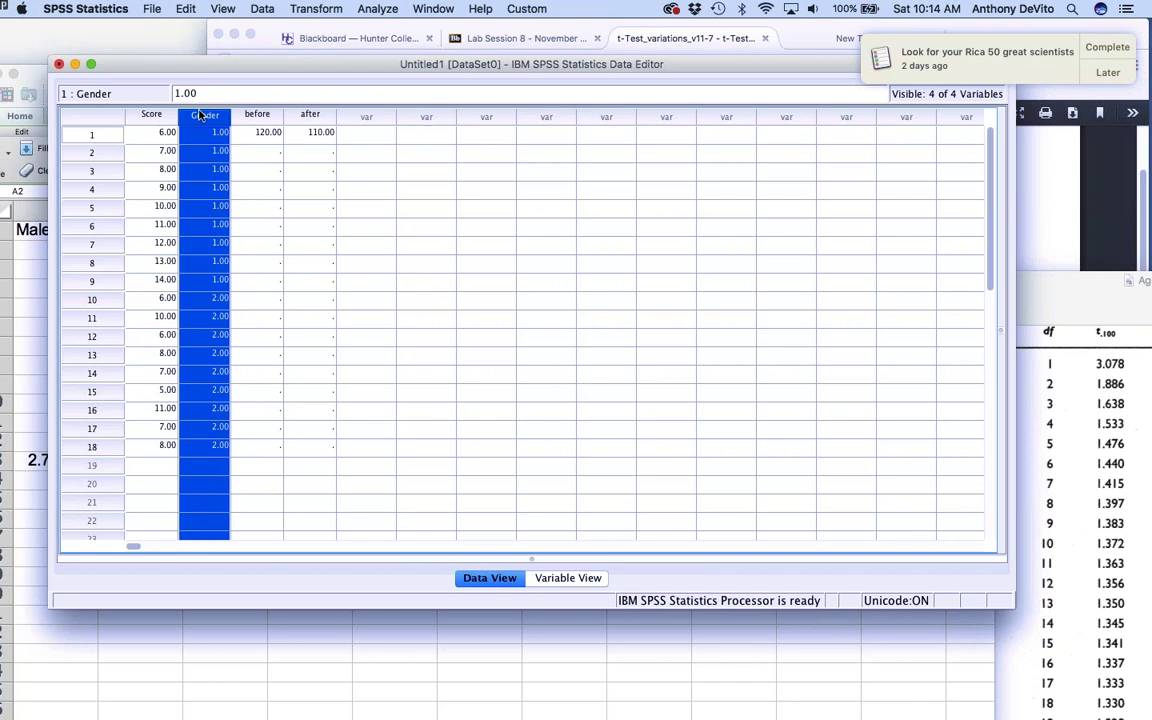
{"action": "left_click", "coordinate": [263, 154]}
{"action": "type", "text": "130"}
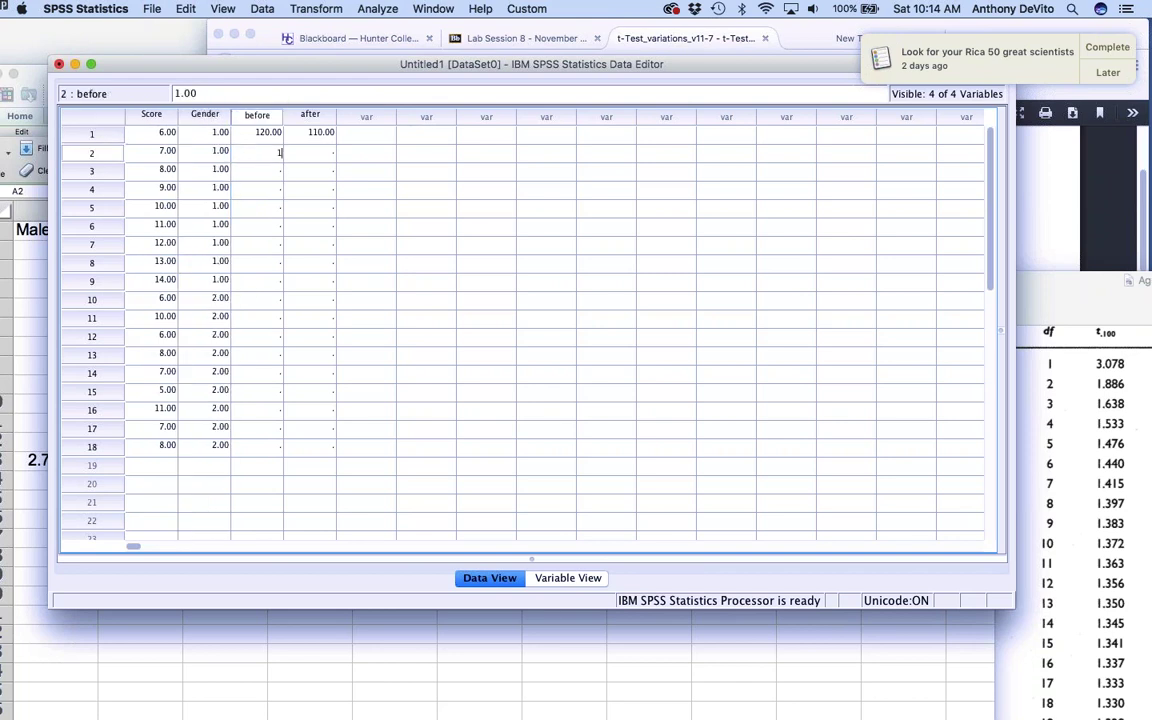
{"action": "left_click", "coordinate": [311, 154]}
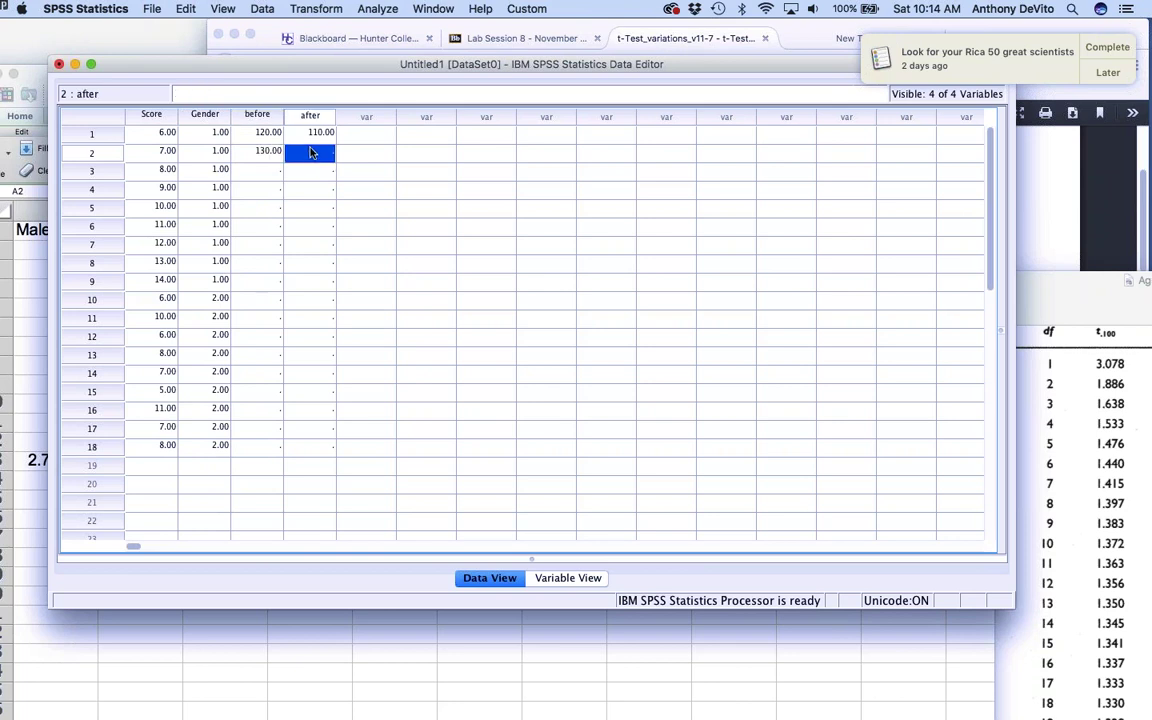
{"action": "type", "text": "125"}
{"action": "key", "text": "Return"}
{"action": "left_click", "coordinate": [268, 170]}
{"action": "type", "text": "130"}
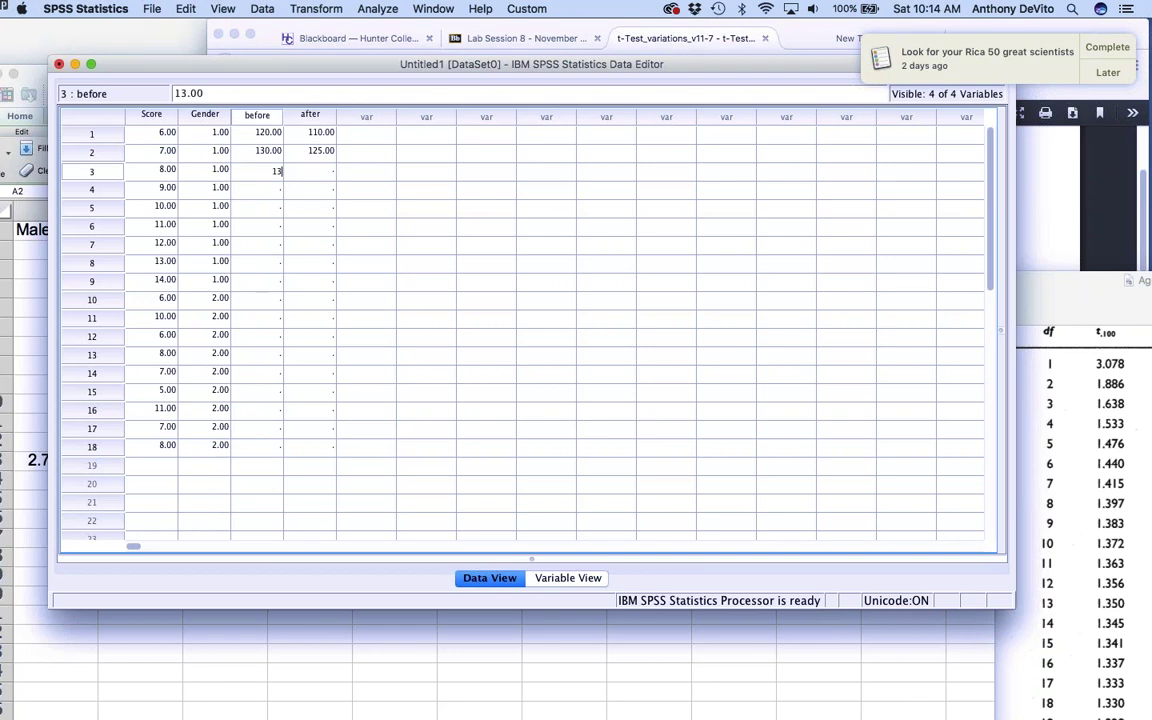
{"action": "left_click", "coordinate": [305, 175]}
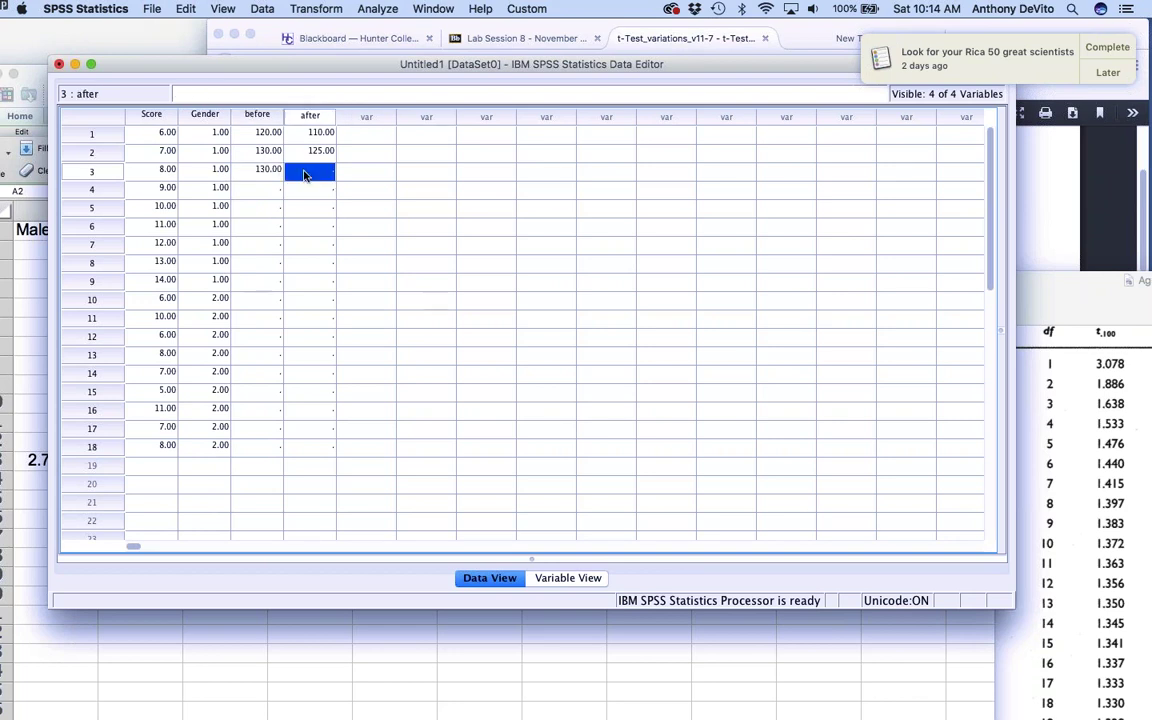
{"action": "type", "text": "110"}
Step: Enter before and after values of 140 and 145 in row 4, and 150 and 150 in row 5
{"action": "left_click", "coordinate": [268, 190]}
{"action": "type", "text": "140"}
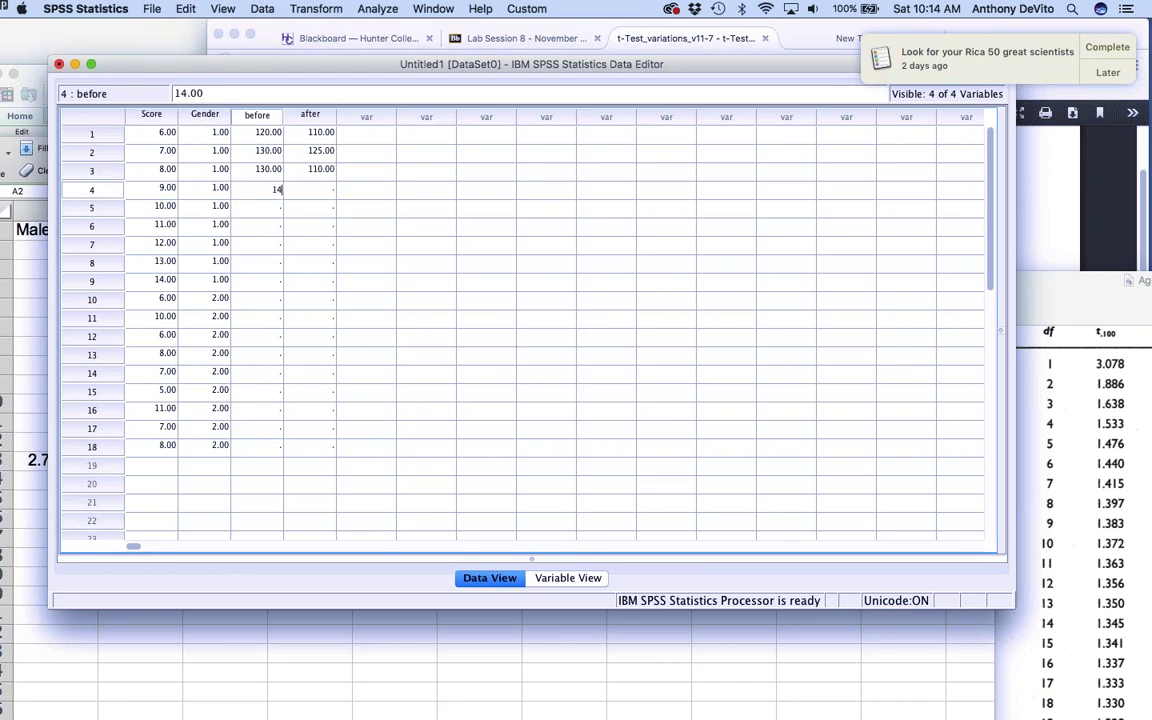
{"action": "left_click", "coordinate": [314, 188]}
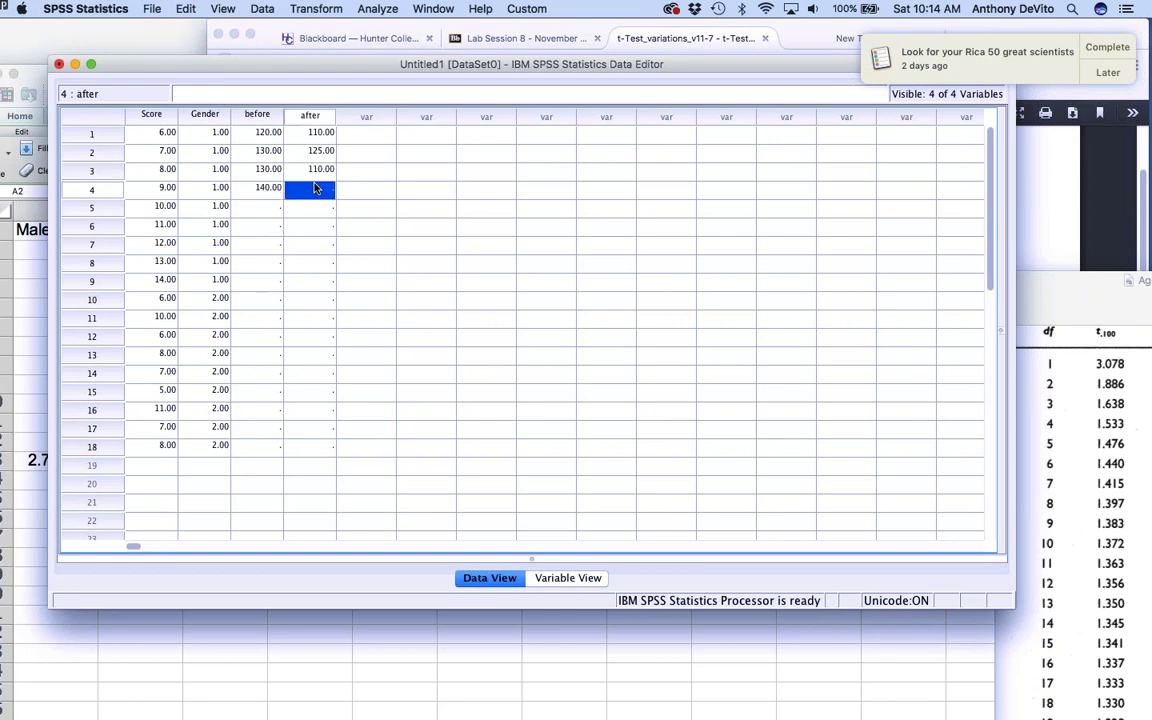
{"action": "type", "text": "145"}
{"action": "left_click", "coordinate": [268, 205]}
{"action": "type", "text": "150"}
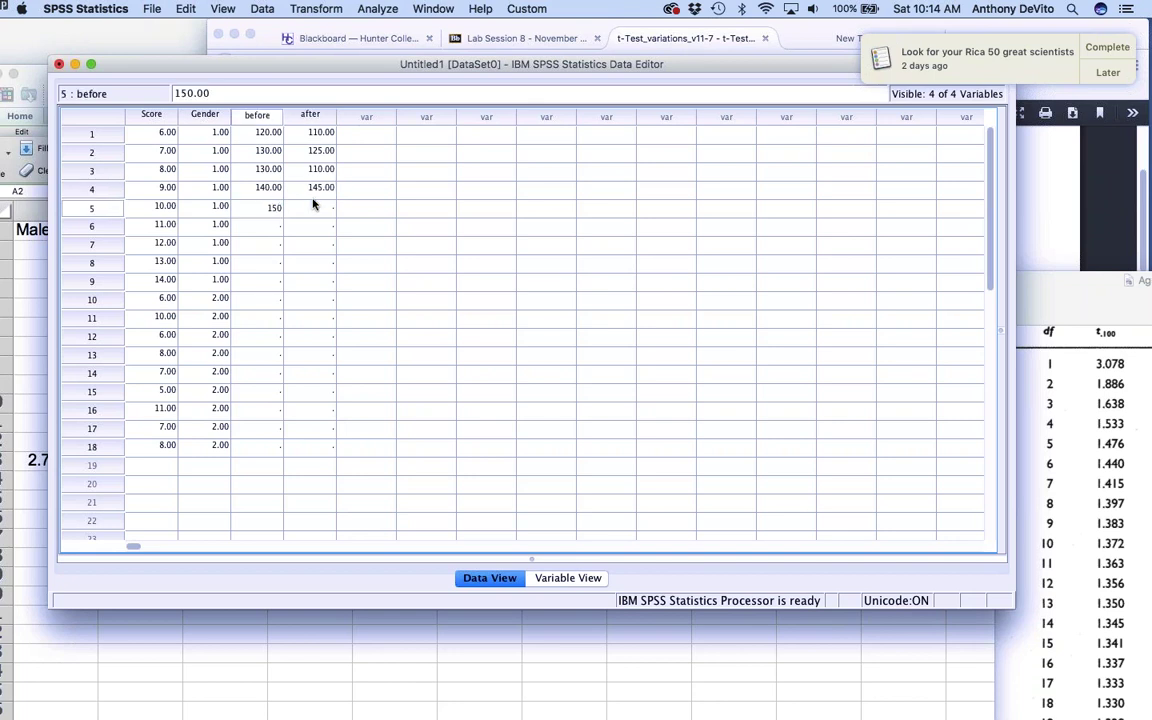
{"action": "left_click", "coordinate": [313, 205]}
{"action": "type", "text": "150"}
{"action": "left_click", "coordinate": [333, 229]}
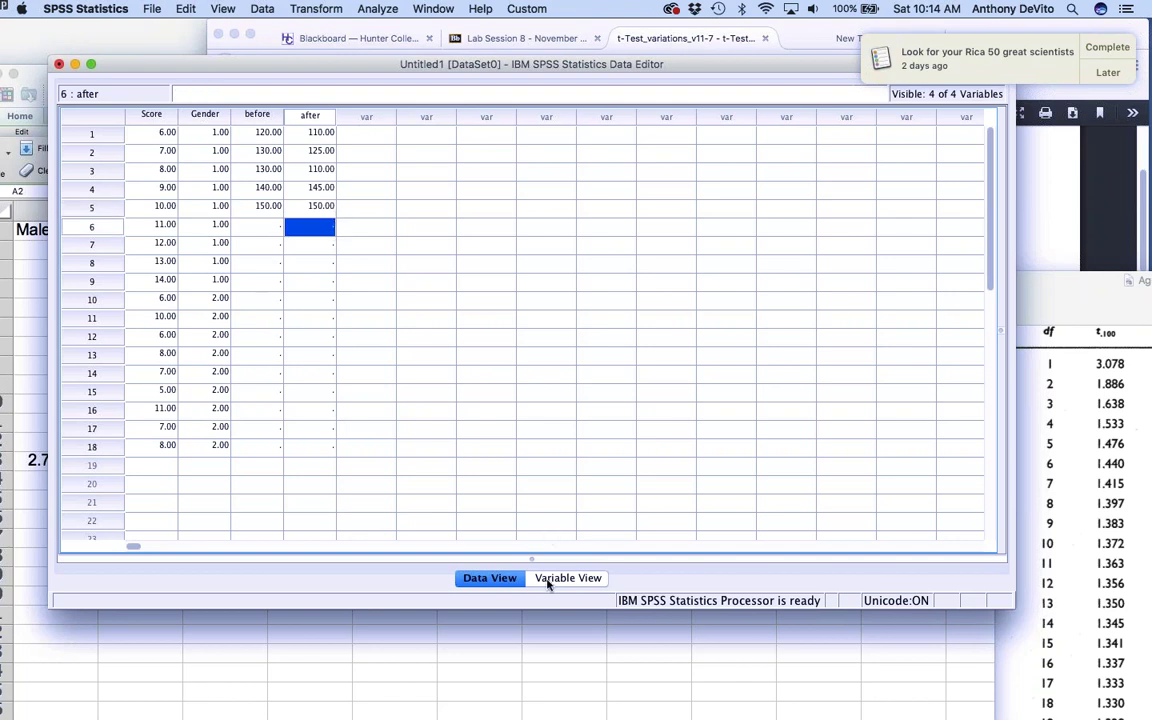
{"action": "left_click", "coordinate": [505, 467]}
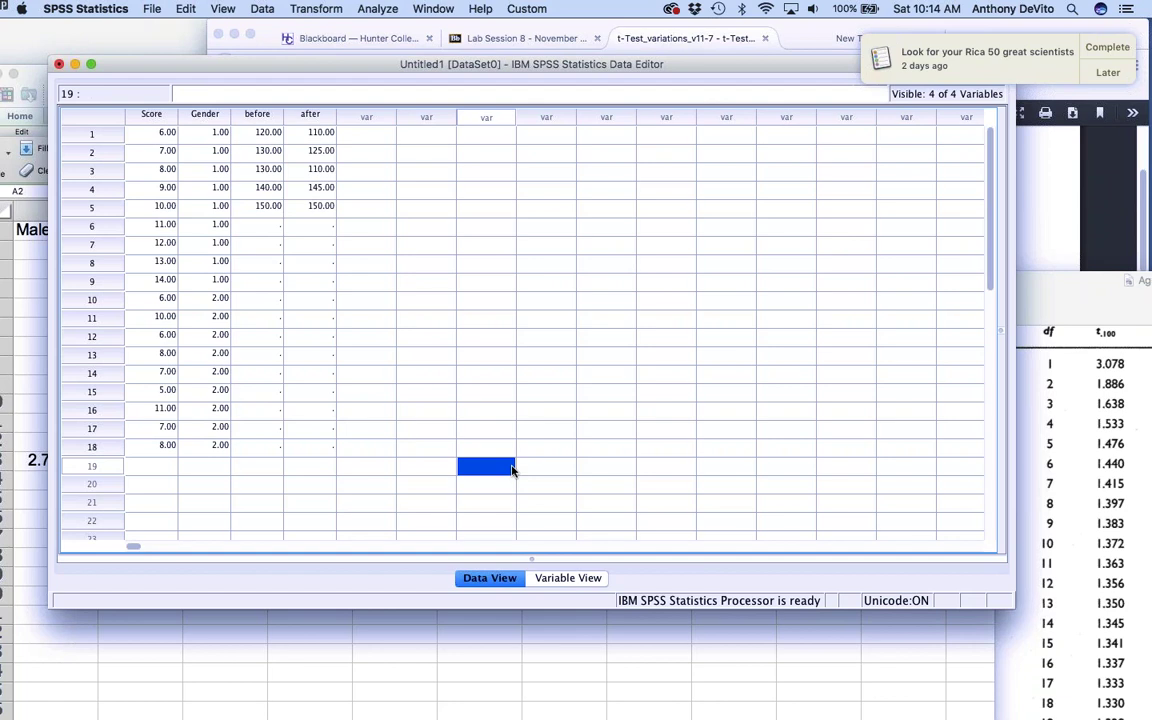
{"action": "left_click", "coordinate": [368, 8]}
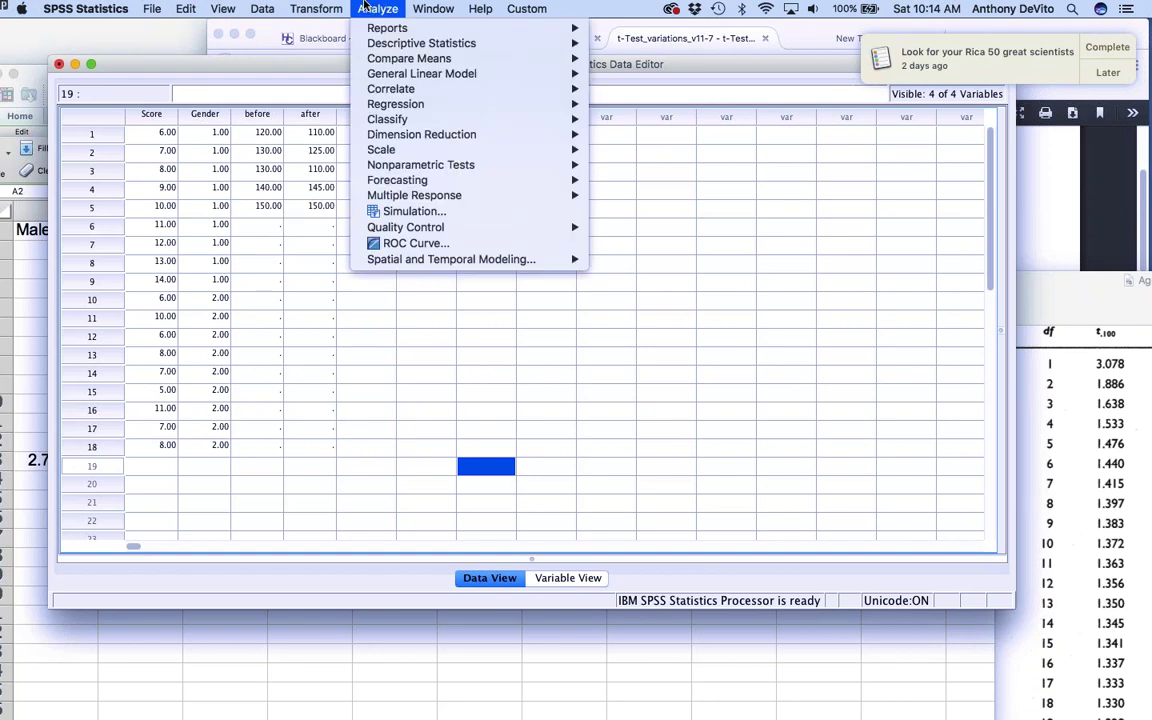
{"action": "mouse_move", "coordinate": [389, 62]}
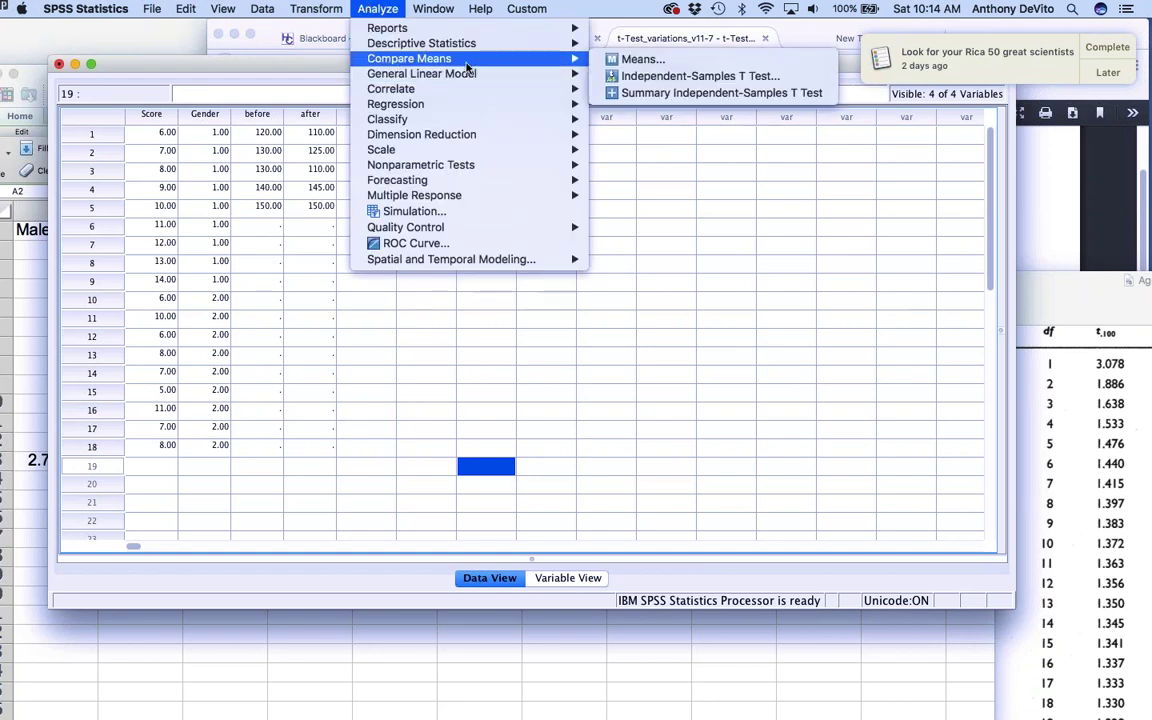
{"action": "left_click", "coordinate": [612, 75]}
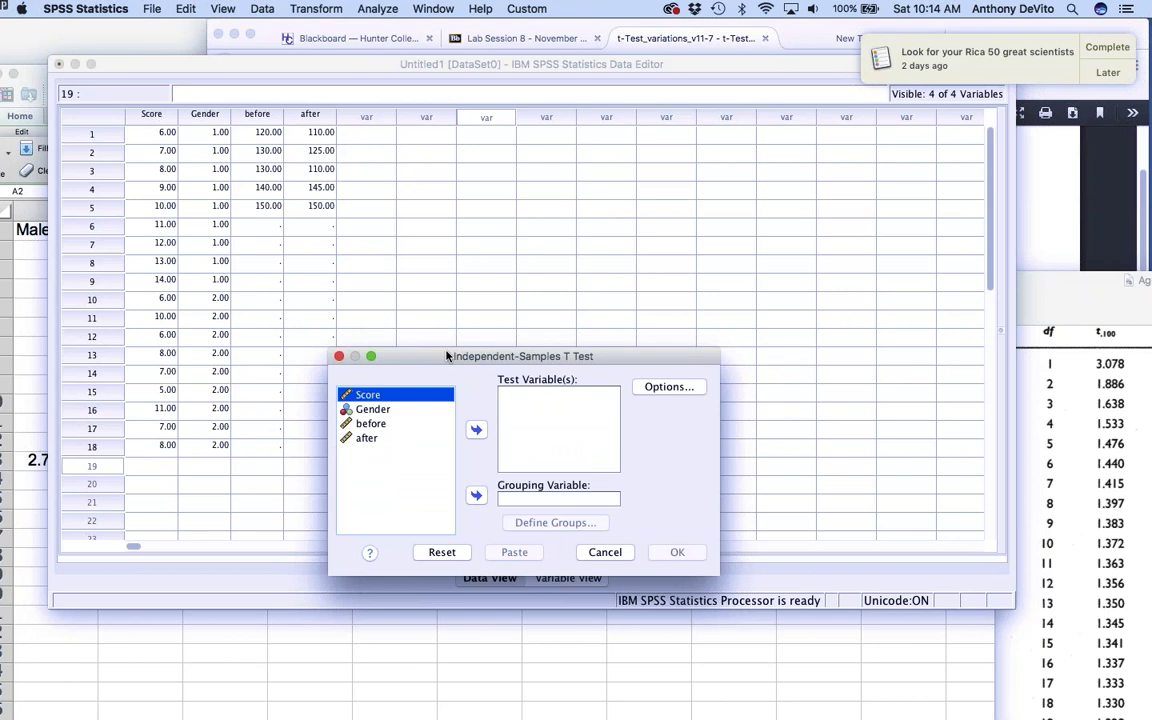
{"action": "left_click_drag", "start_coordinate": [447, 356], "coordinate": [458, 322]}
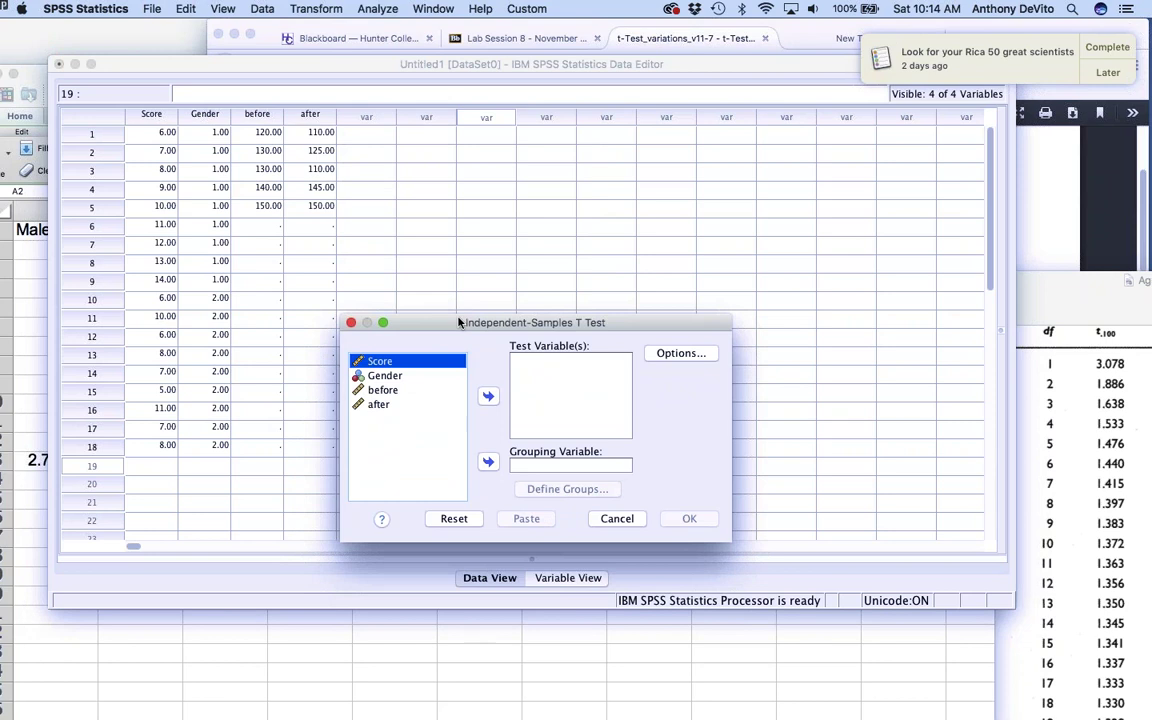
{"action": "left_click", "coordinate": [617, 518]}
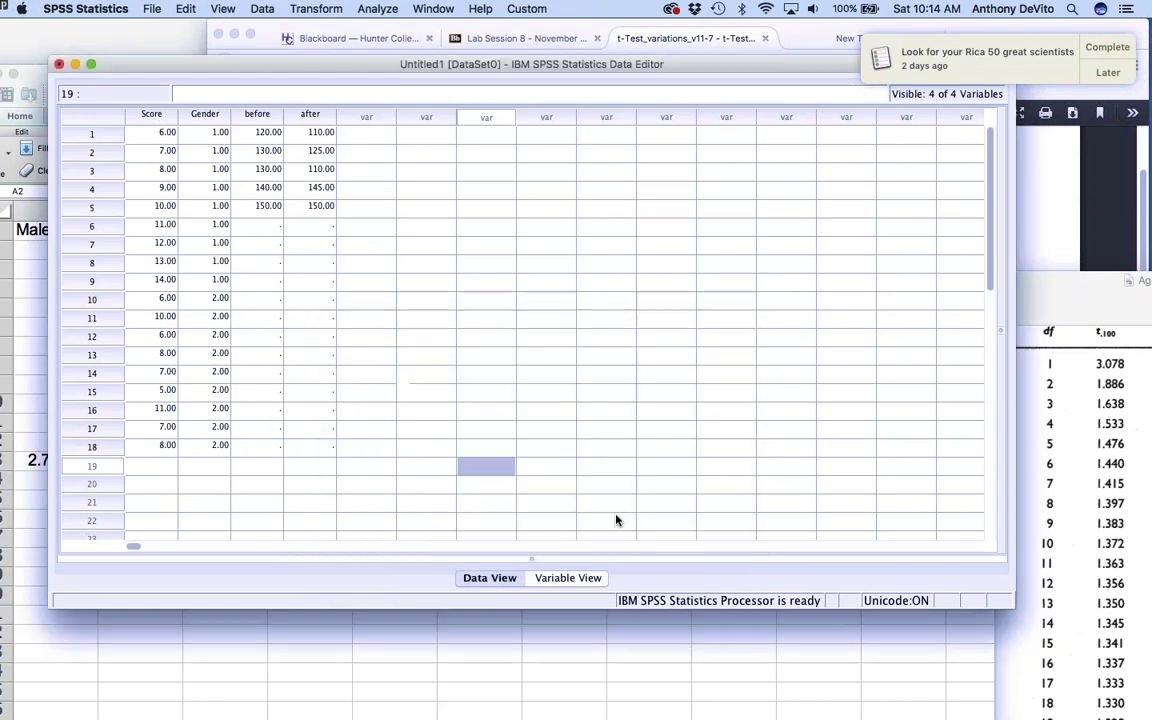
Step: Set up an Independent-Samples T Test with Score as the test variable and Gender as the grouping variable
{"action": "left_click", "coordinate": [378, 9]}
{"action": "mouse_move", "coordinate": [545, 43]}
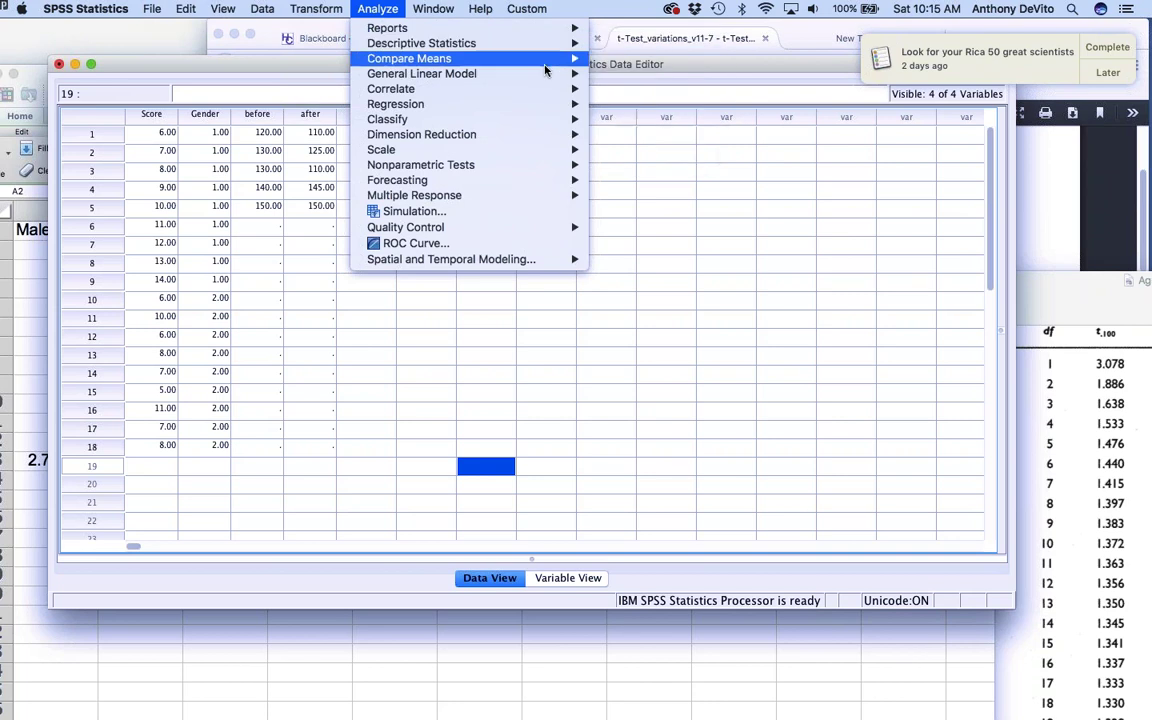
{"action": "mouse_move", "coordinate": [484, 56]}
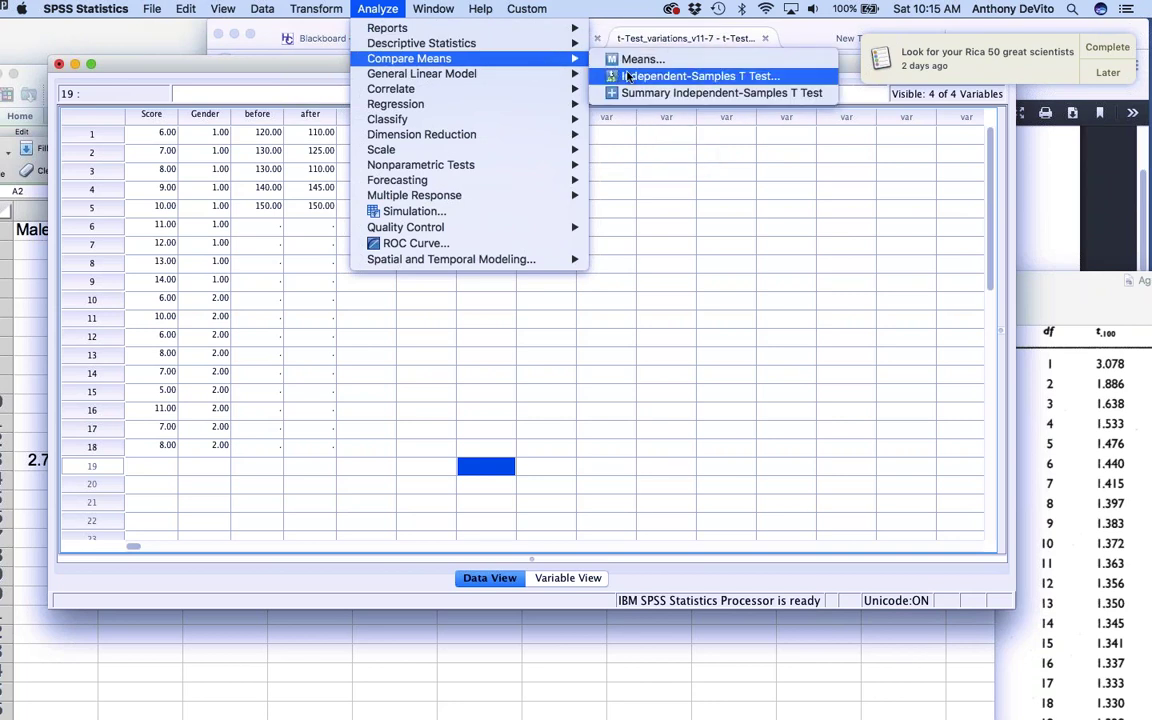
{"action": "left_click", "coordinate": [628, 77]}
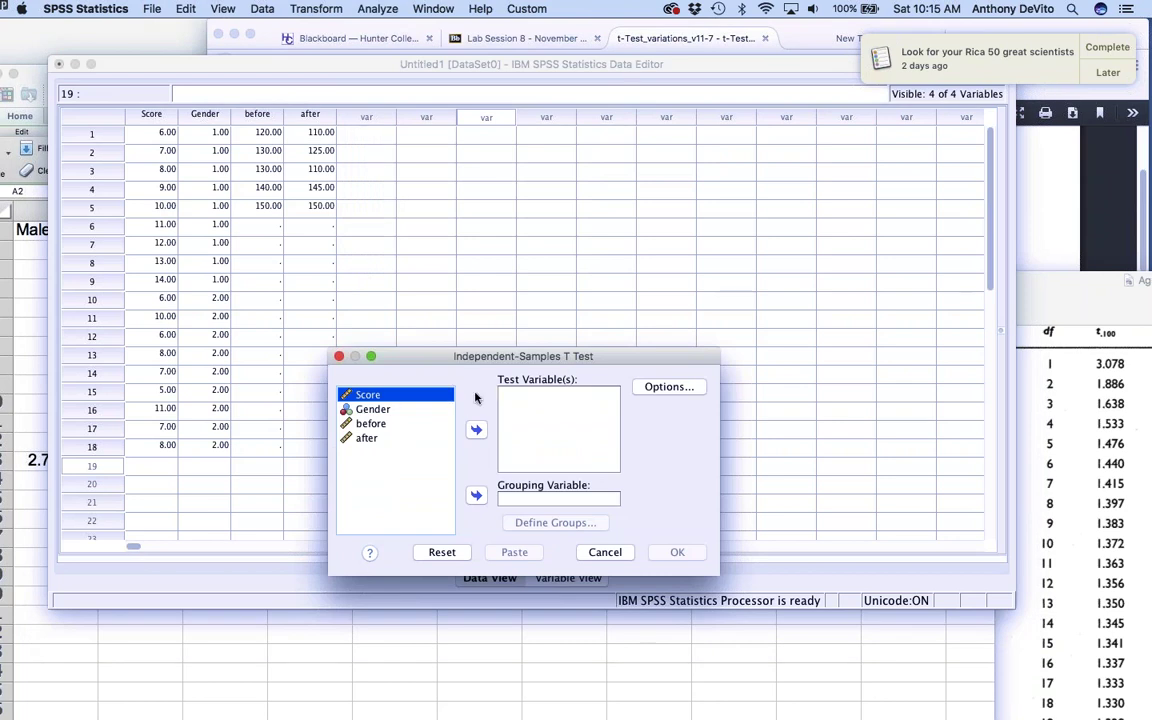
{"action": "left_click", "coordinate": [477, 431]}
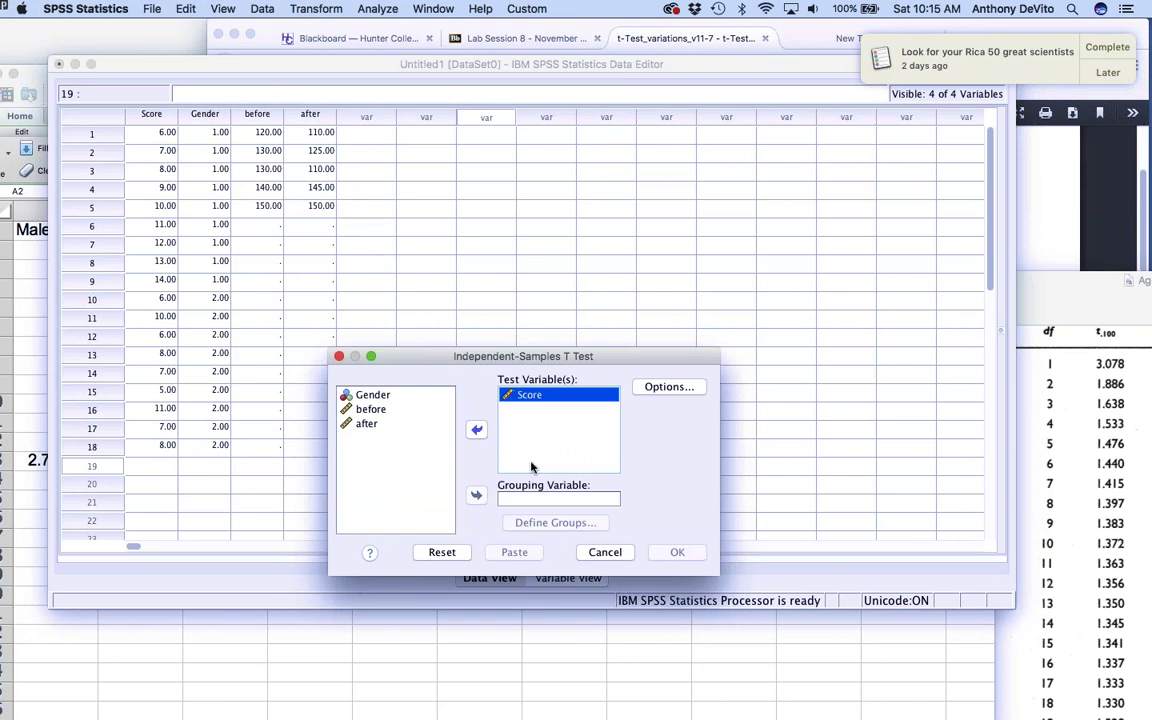
{"action": "left_click", "coordinate": [382, 397]}
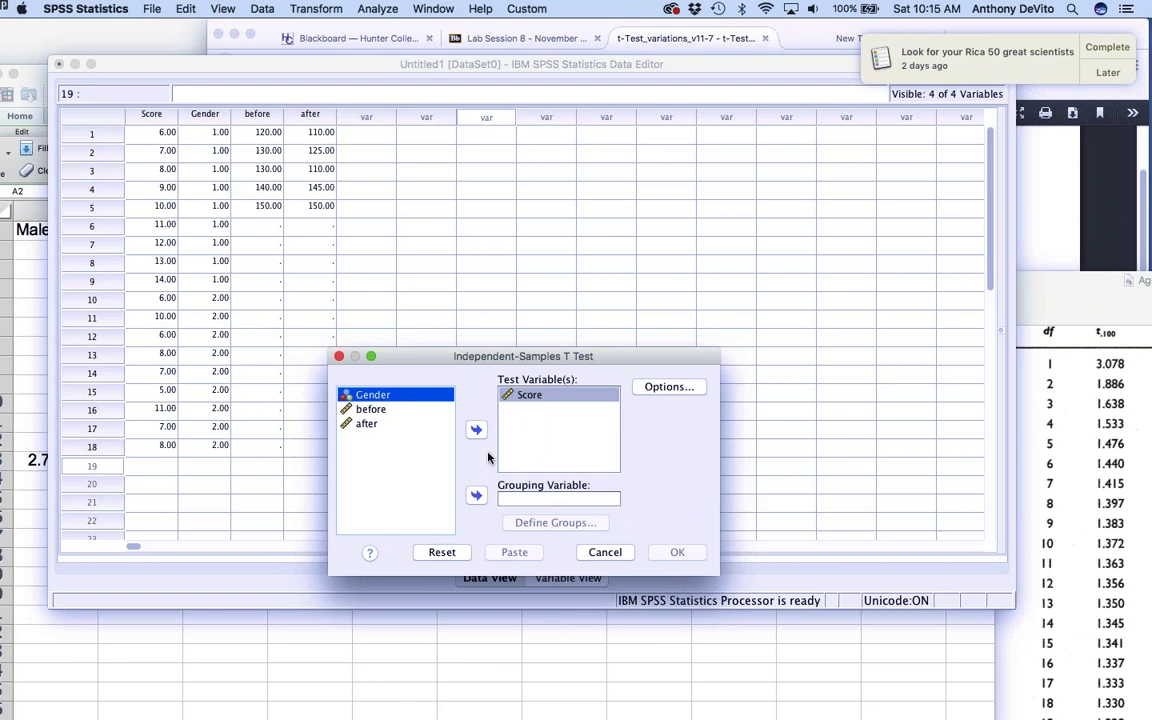
{"action": "left_click", "coordinate": [524, 499]}
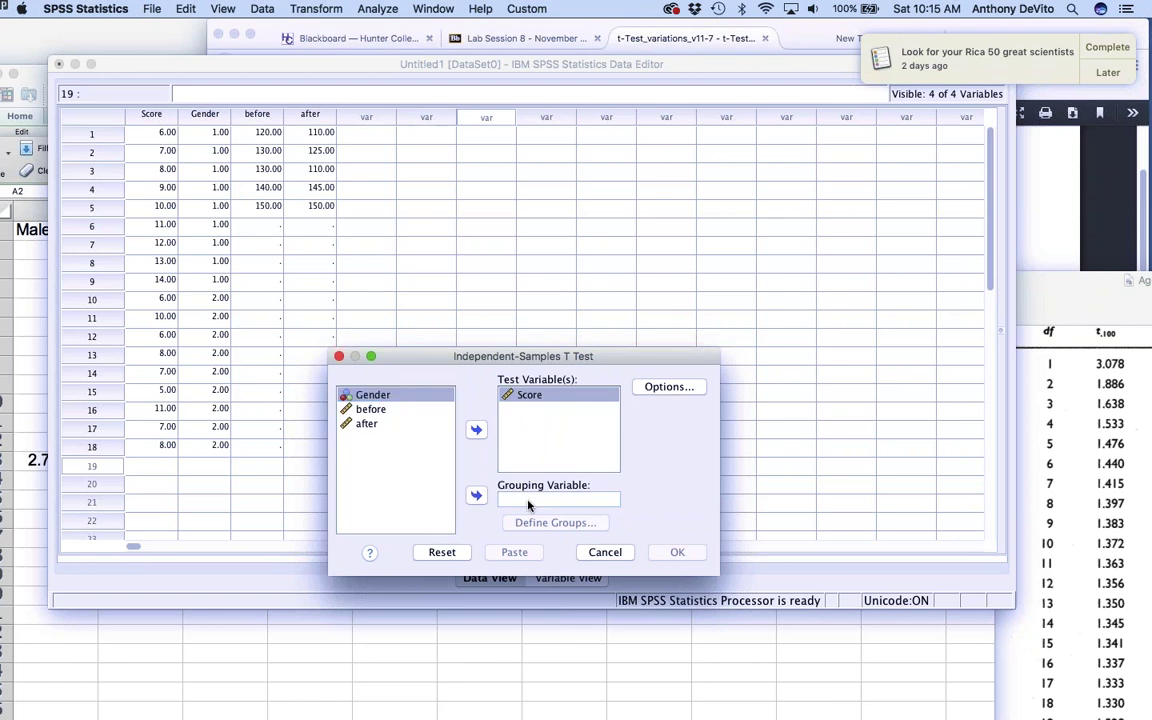
{"action": "left_click", "coordinate": [476, 496]}
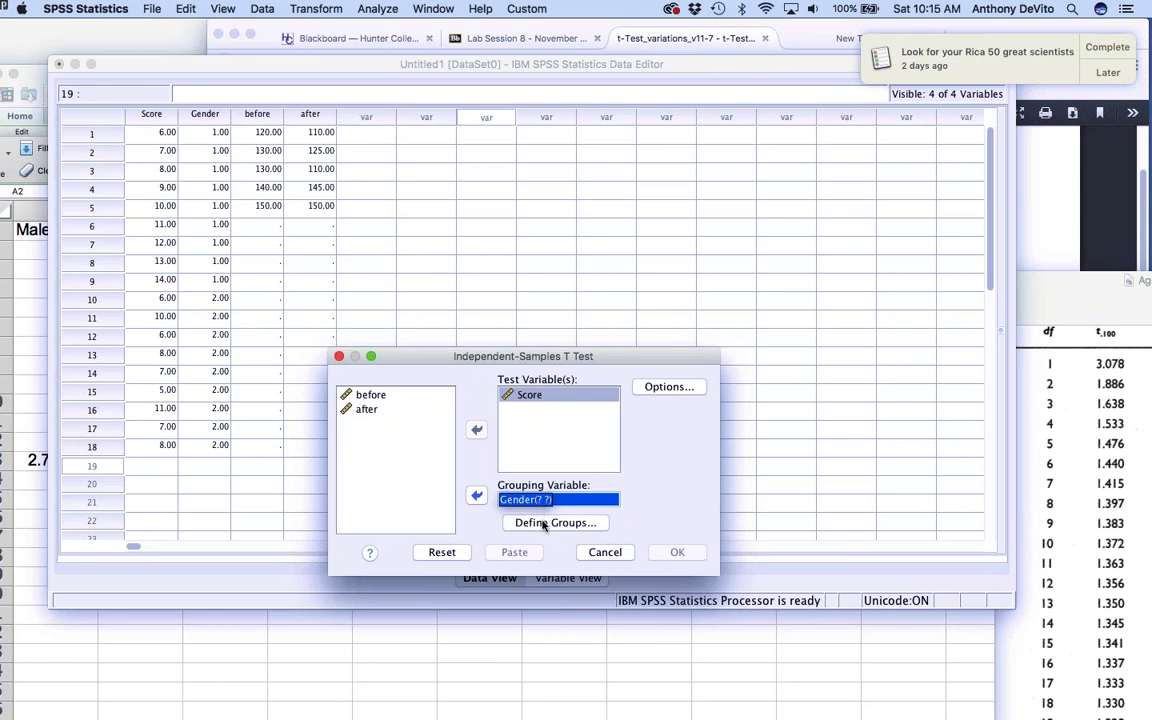
Step: Define the Gender groups with 1 for Group 1 and 2 for Group 2, and run the t test
{"action": "right_click", "coordinate": [224, 356]}
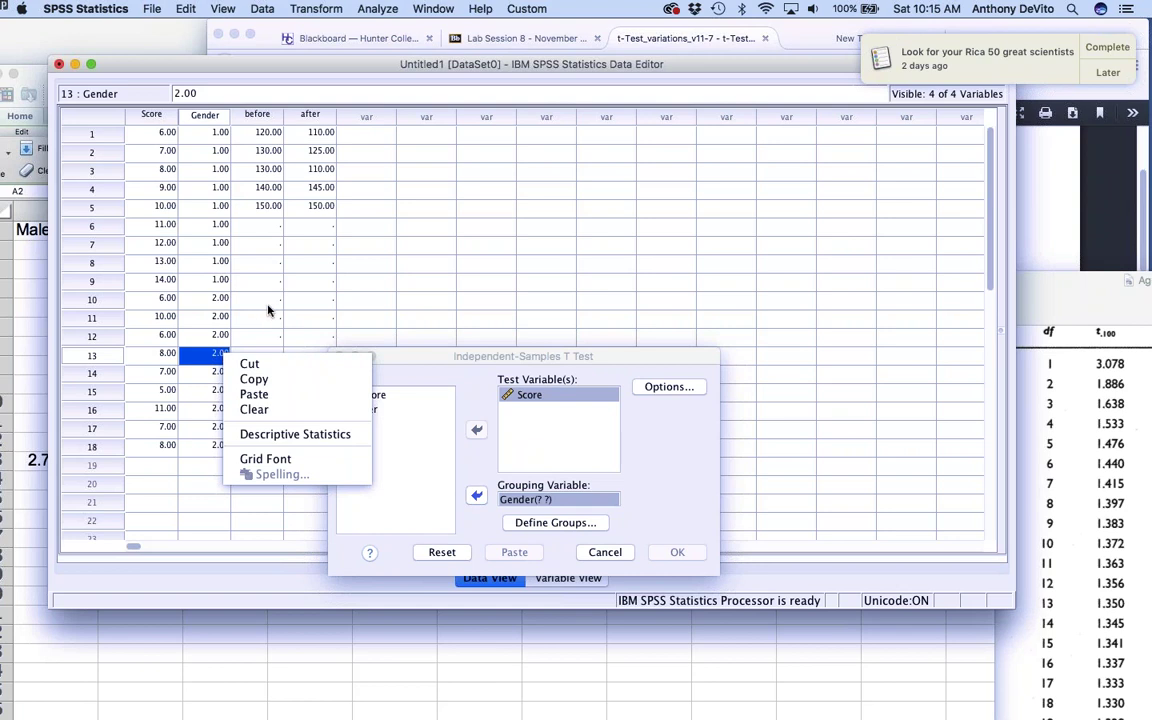
{"action": "left_click", "coordinate": [558, 523]}
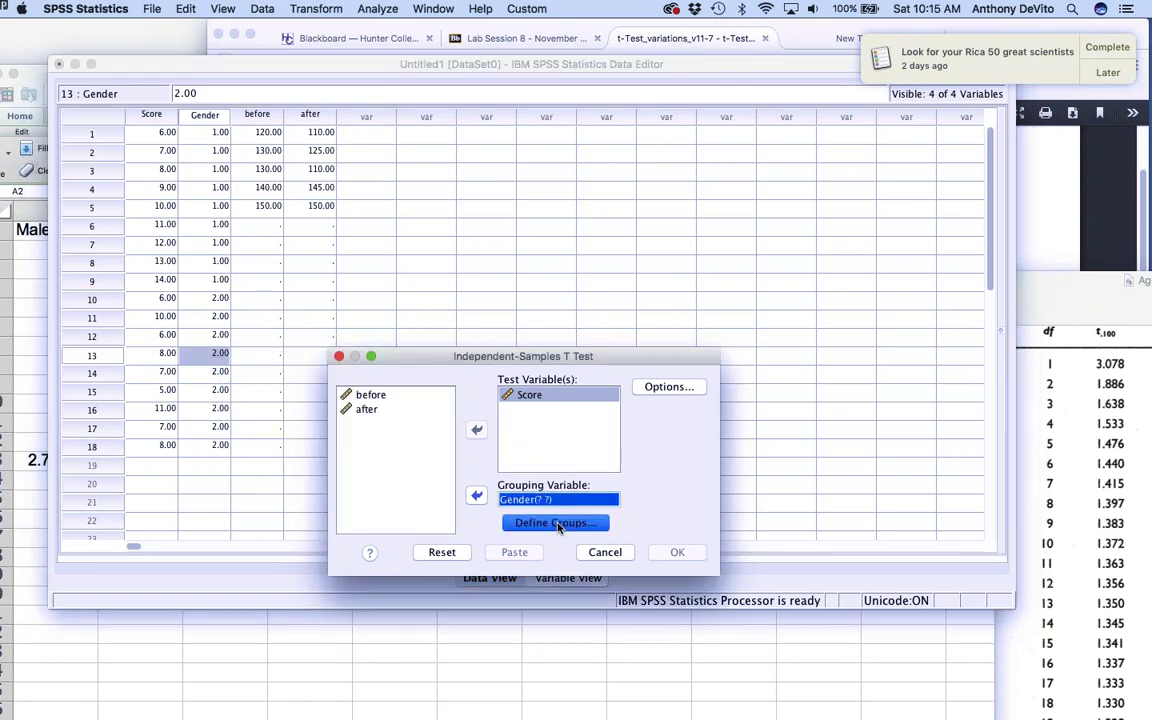
{"action": "left_click", "coordinate": [521, 300]}
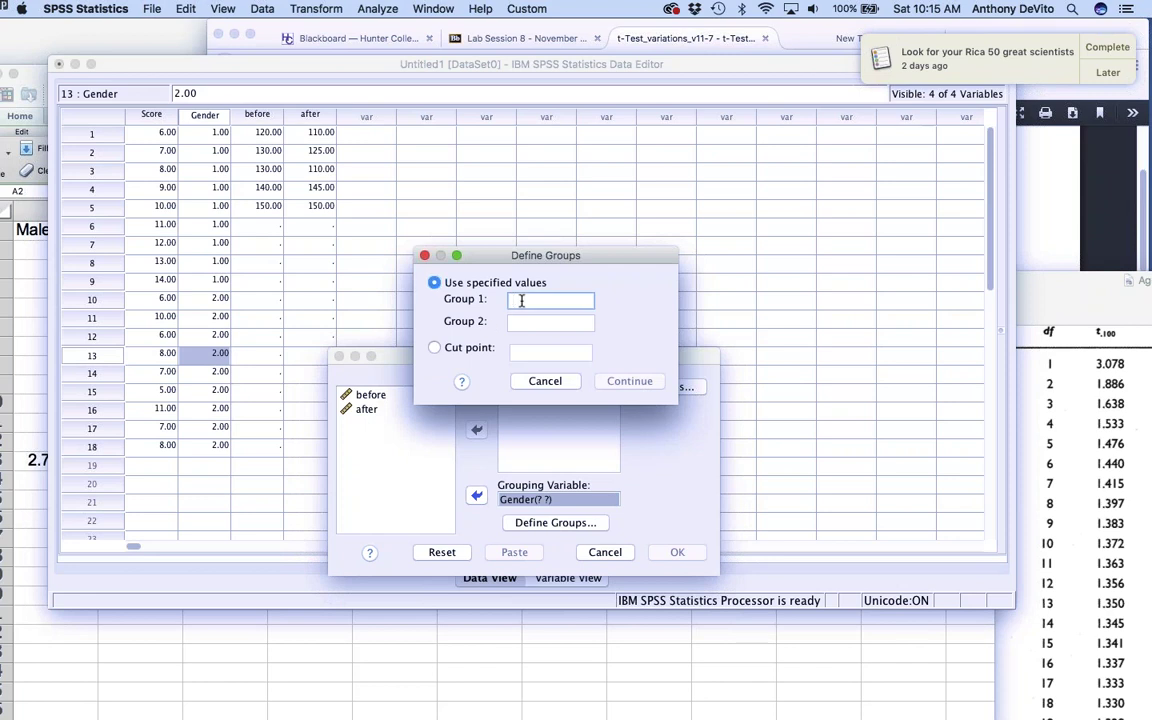
{"action": "type", "text": "1"}
{"action": "left_click", "coordinate": [519, 321]}
{"action": "type", "text": "2"}
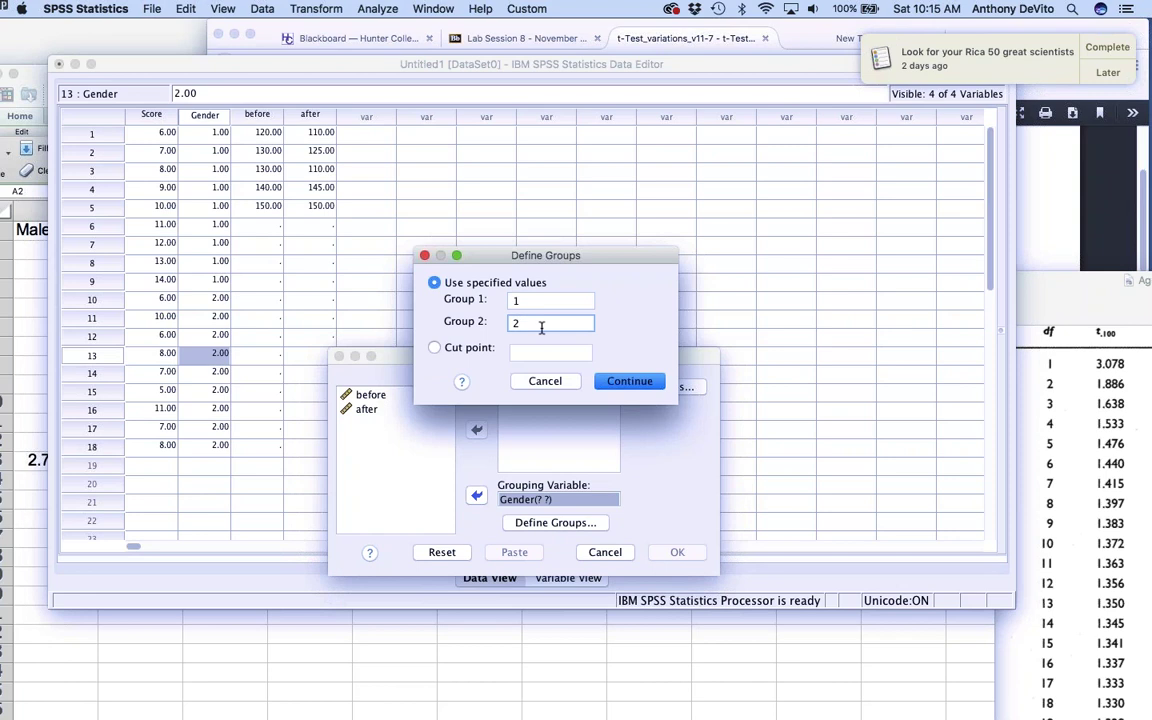
{"action": "left_click", "coordinate": [617, 385]}
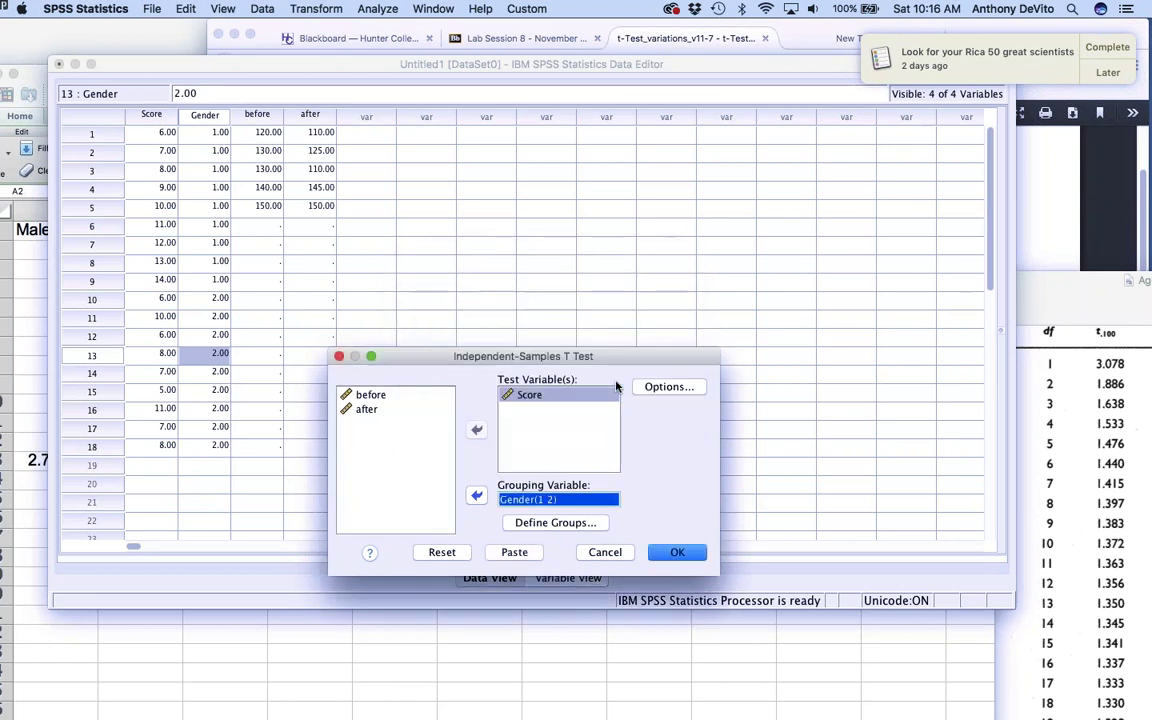
{"action": "left_click", "coordinate": [672, 554]}
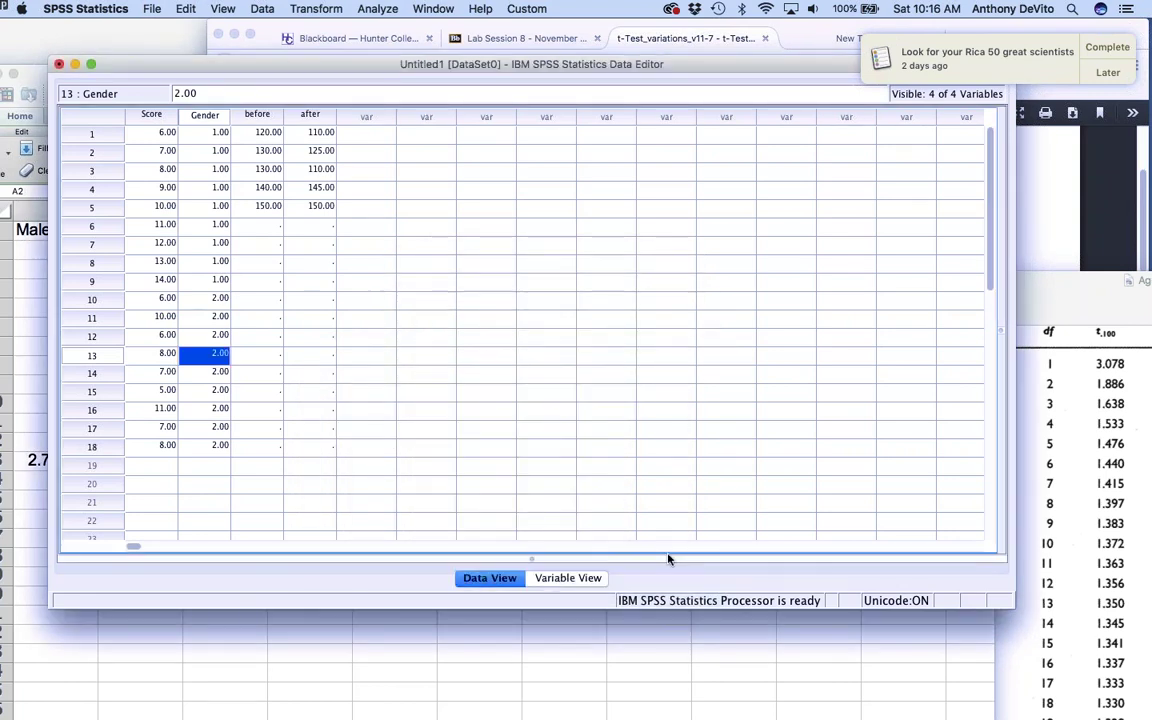
Step: Examine the Group Statistics and Independent Samples Test tables in the output, especially the t values
{"action": "left_click", "coordinate": [663, 490]}
{"action": "scroll", "coordinate": [663, 490], "scroll_direction": "down", "scroll_amount": 1}
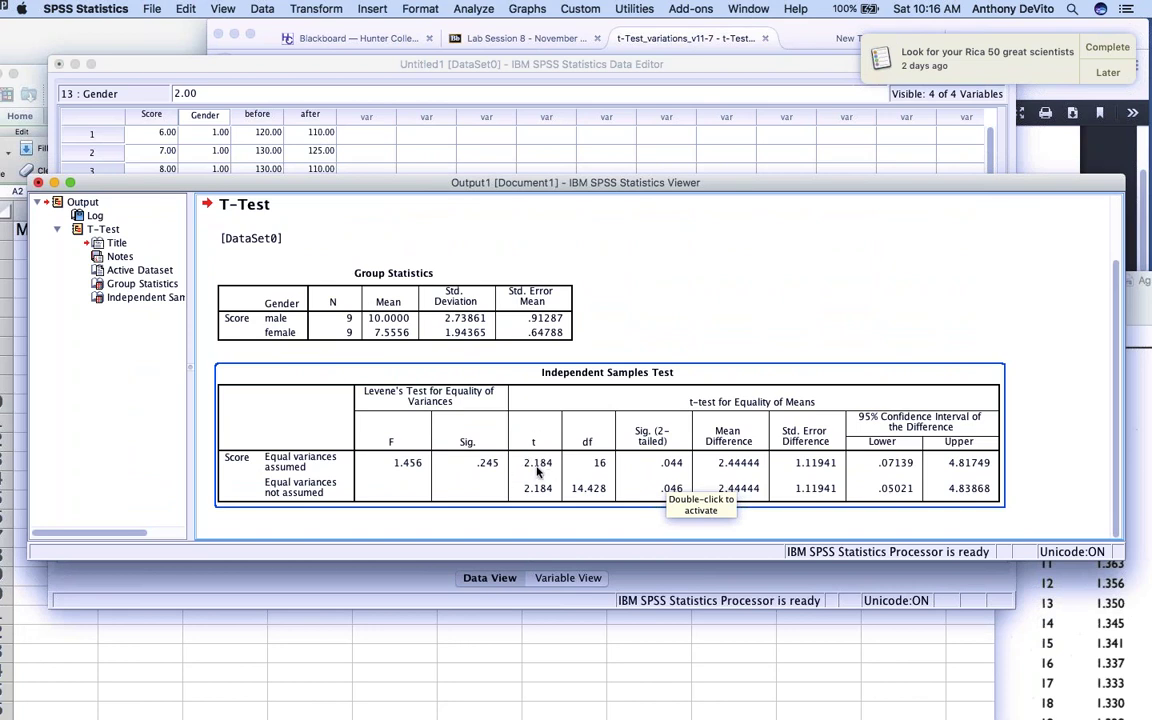
{"action": "left_click", "coordinate": [600, 522]}
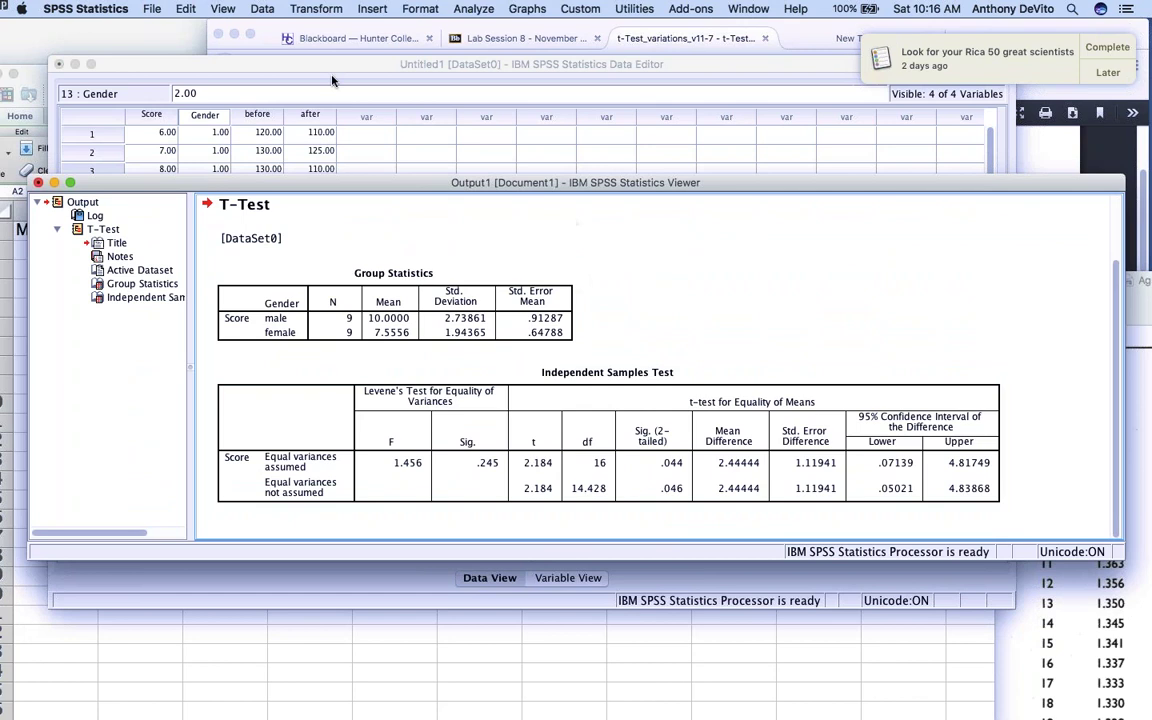
{"action": "left_click", "coordinate": [256, 390]}
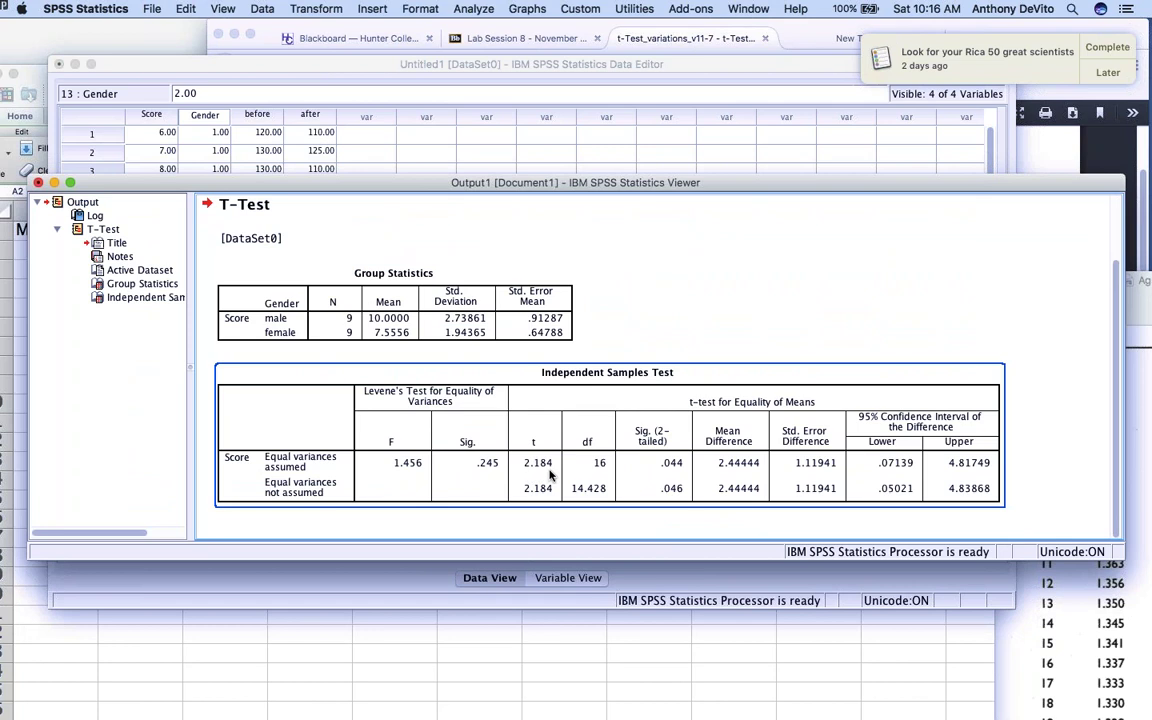
{"action": "left_click", "coordinate": [720, 520]}
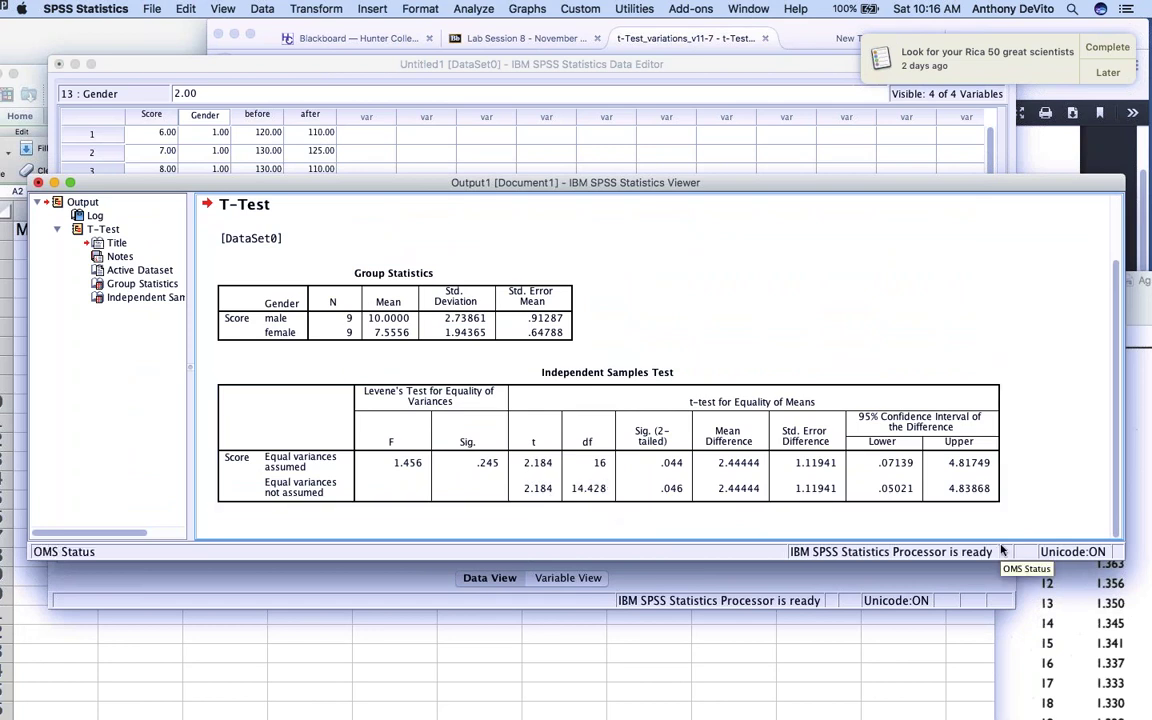
Step: Switch to the t-table in Preview, look over its critical values, and move it aside to reveal the test output
{"action": "left_click", "coordinate": [1063, 612]}
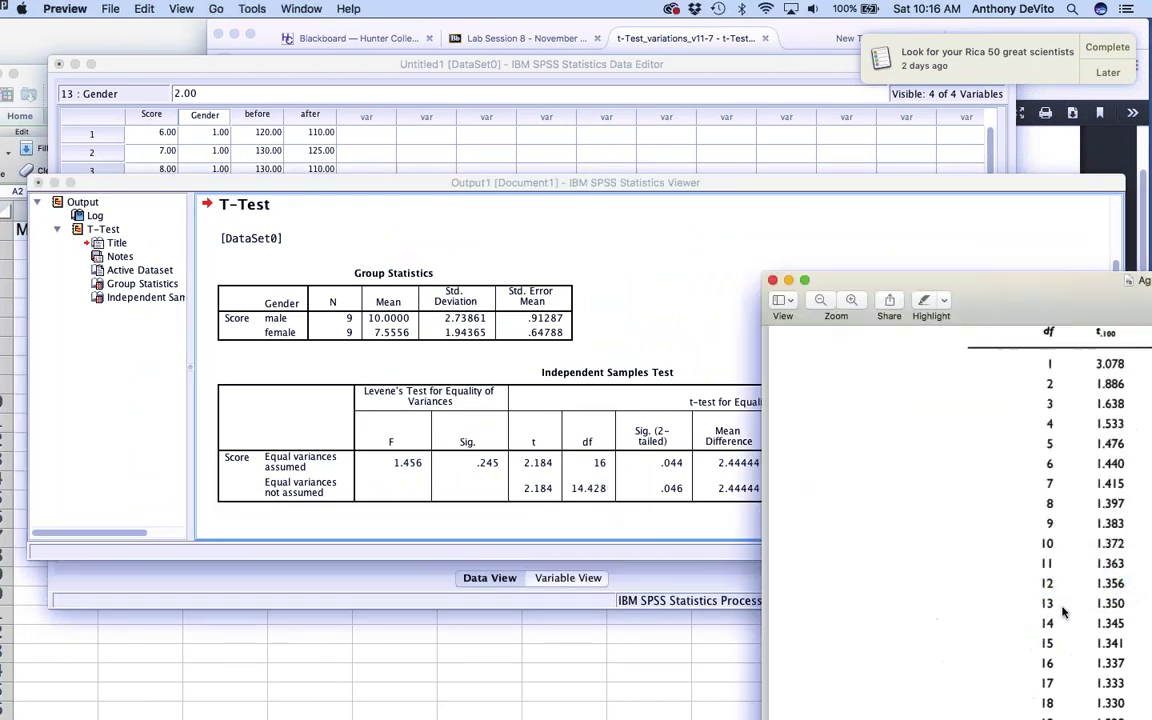
{"action": "double_click", "coordinate": [836, 287]}
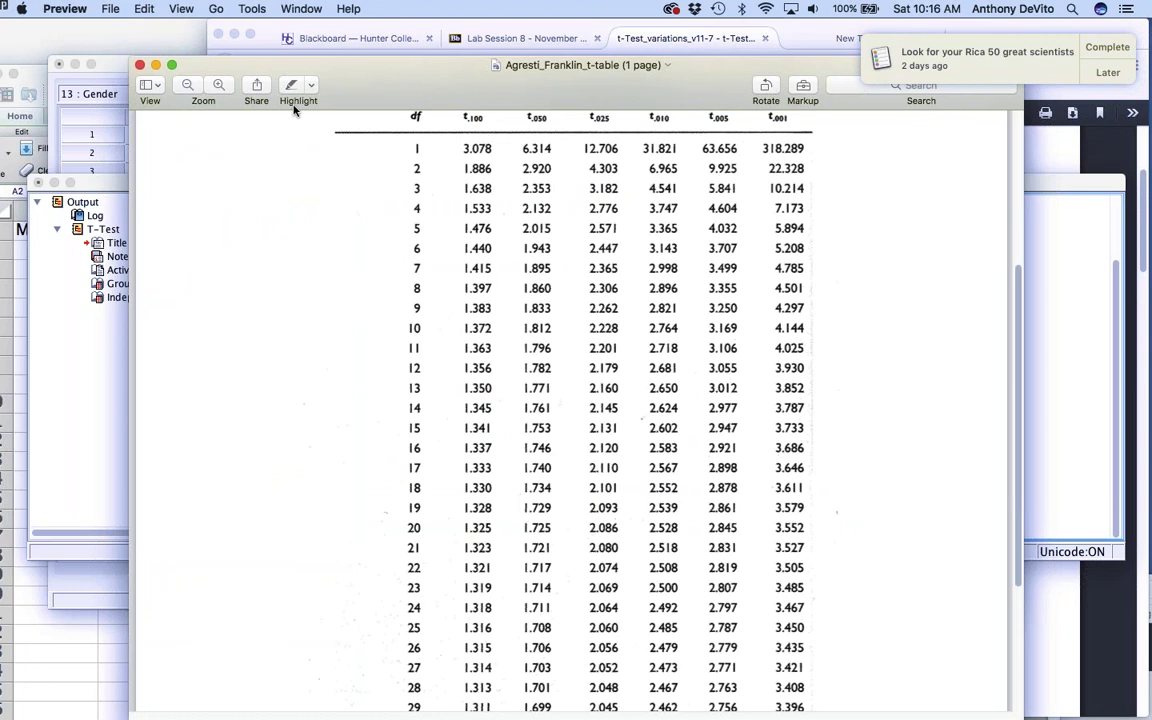
{"action": "double_click", "coordinate": [310, 78]}
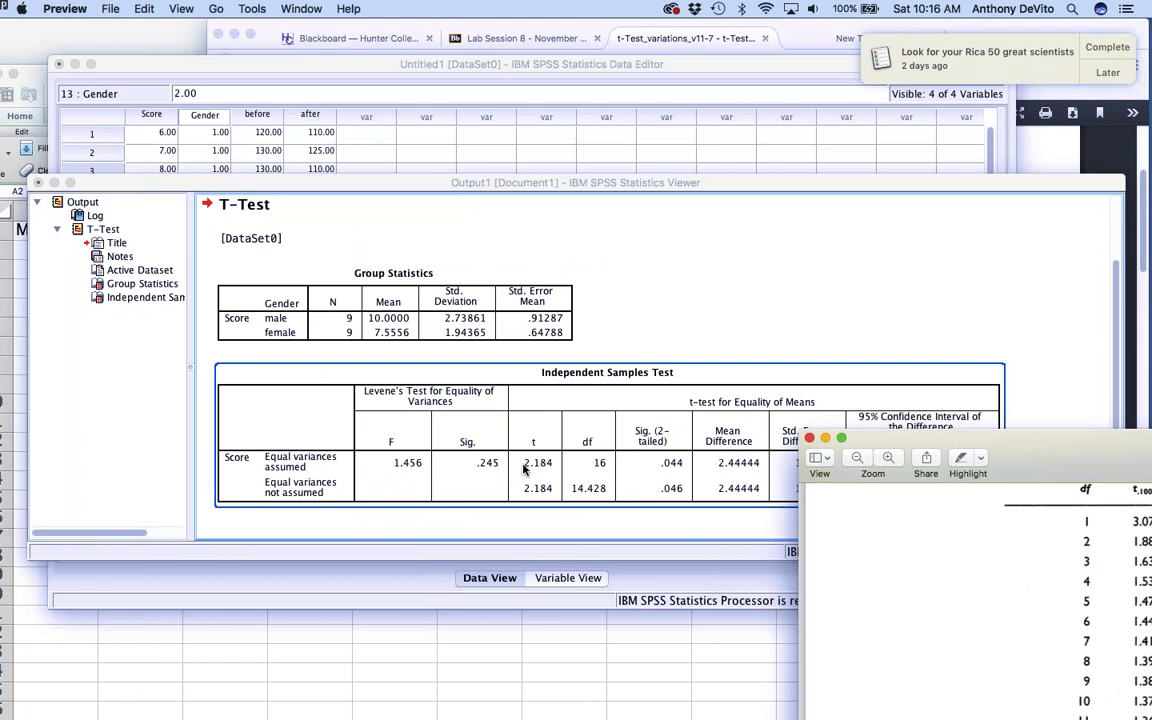
Step: Review the Group Statistics and Independent Samples Test tables, switch back to the SPSS Statistics output window and move it slightly
{"action": "left_click", "coordinate": [462, 522]}
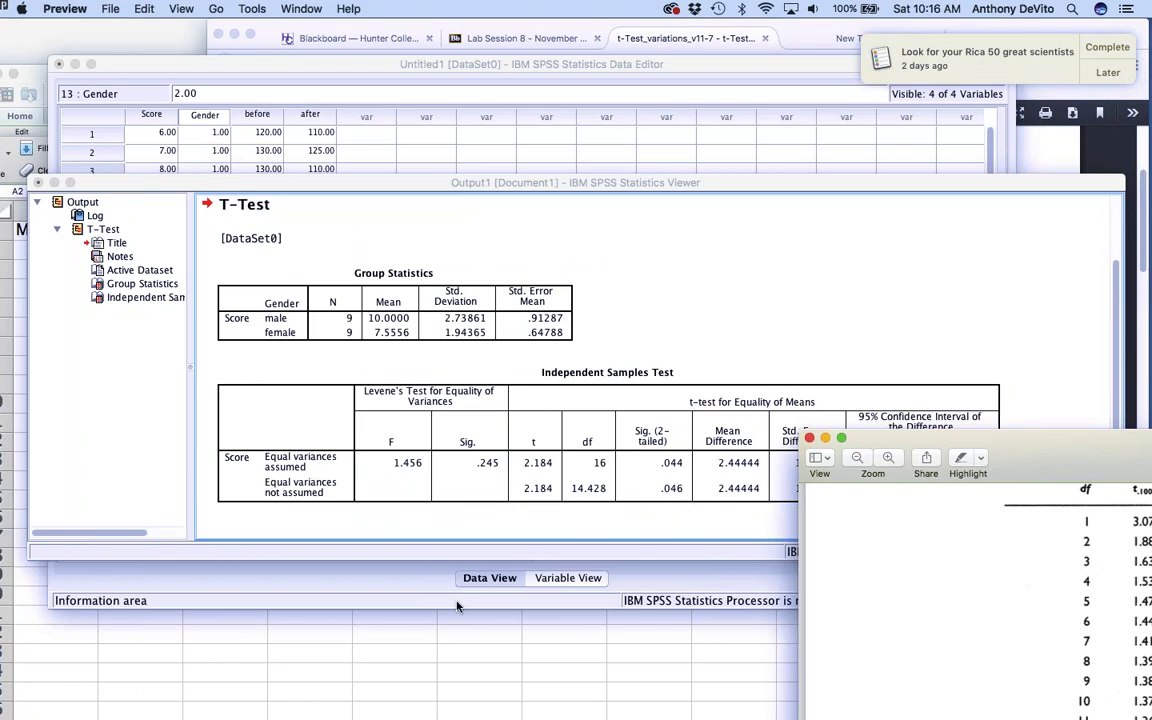
{"action": "left_click", "coordinate": [424, 468]}
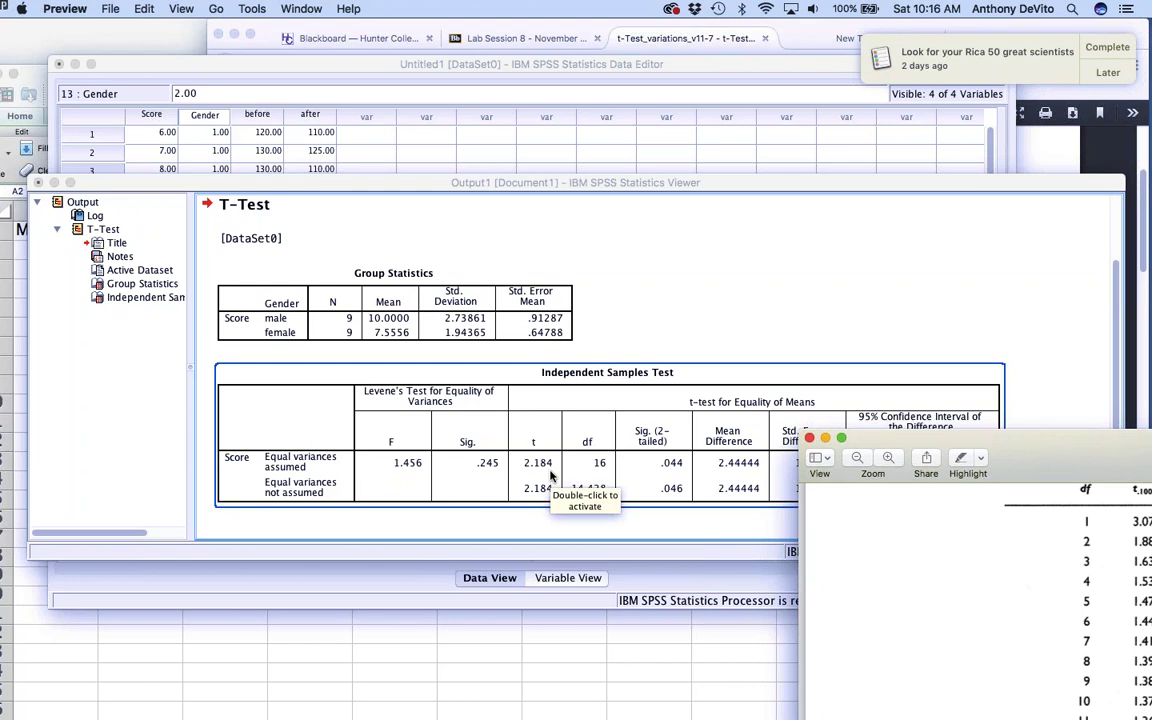
{"action": "left_click", "coordinate": [470, 295]}
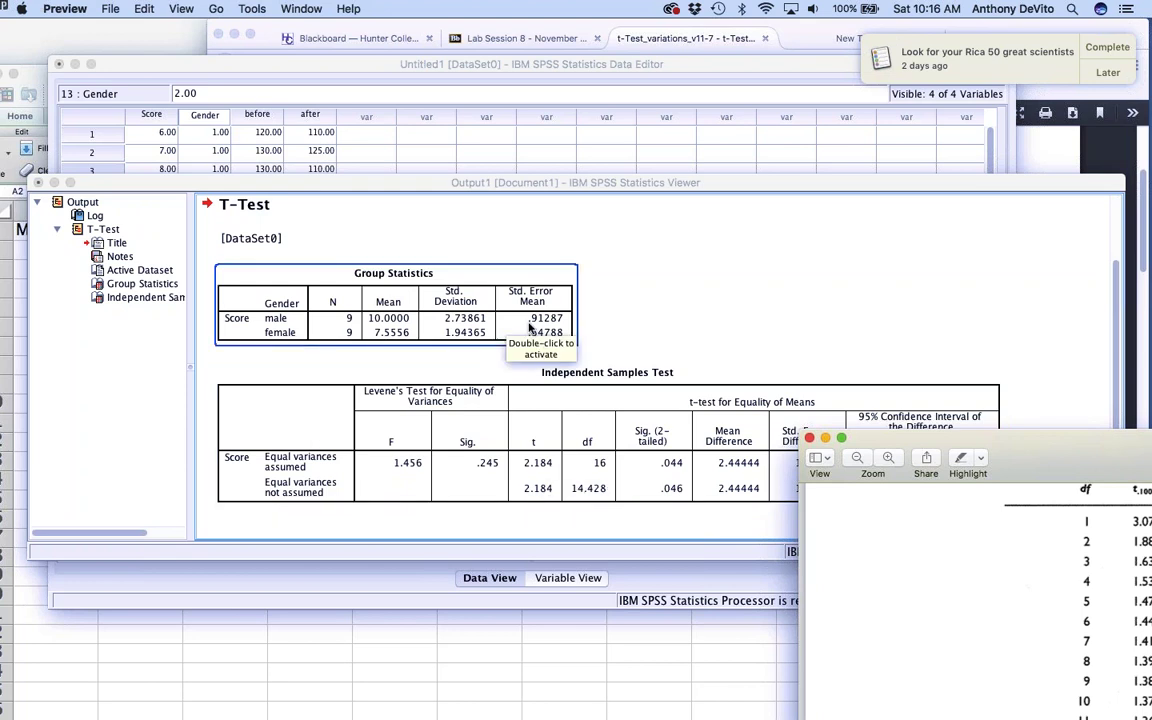
{"action": "left_click", "coordinate": [413, 349]}
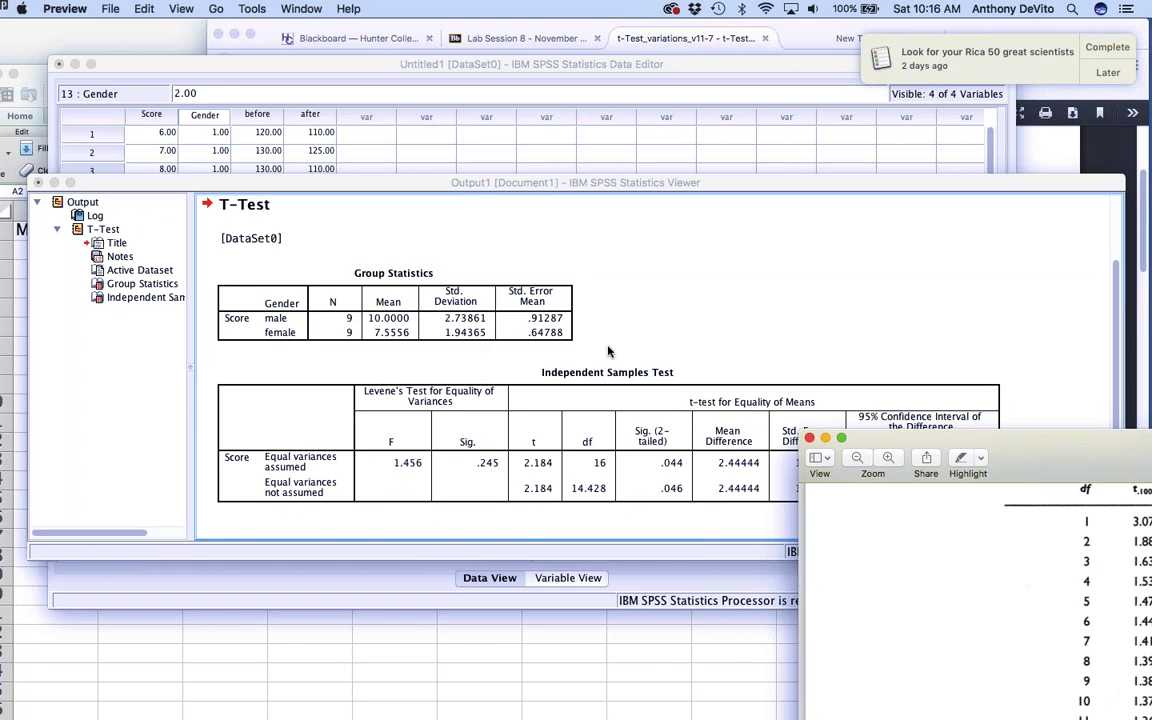
{"action": "left_click", "coordinate": [665, 317]}
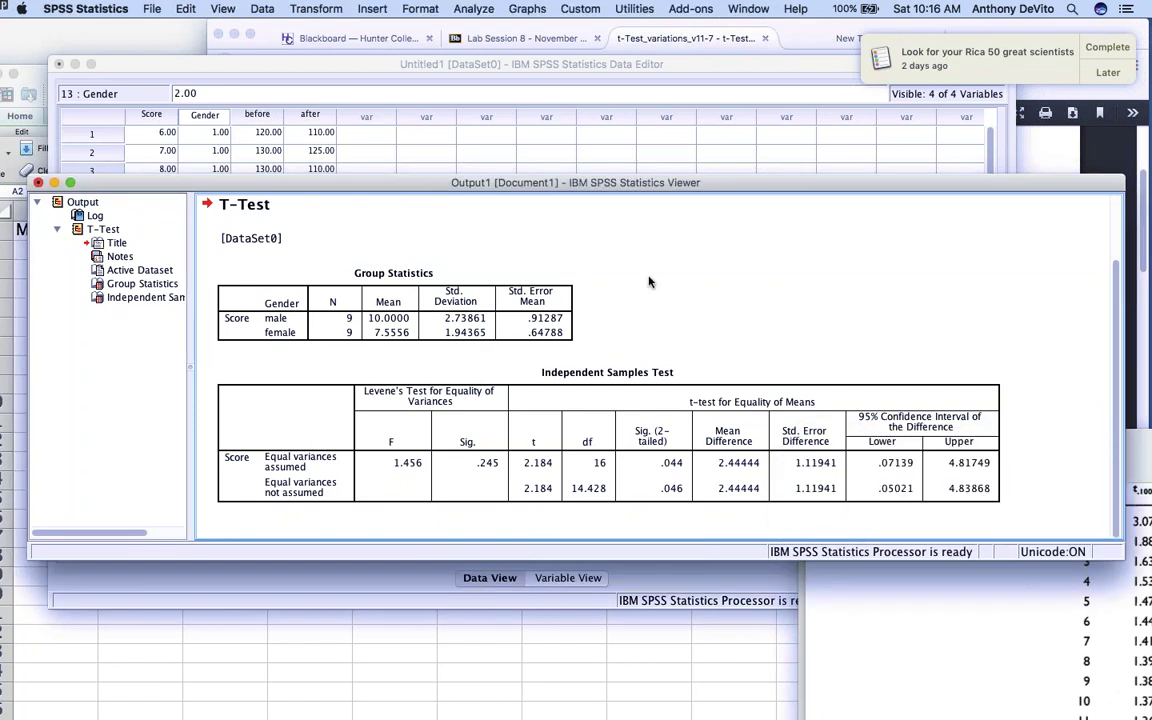
{"action": "left_click_drag", "start_coordinate": [511, 186], "coordinate": [497, 157]}
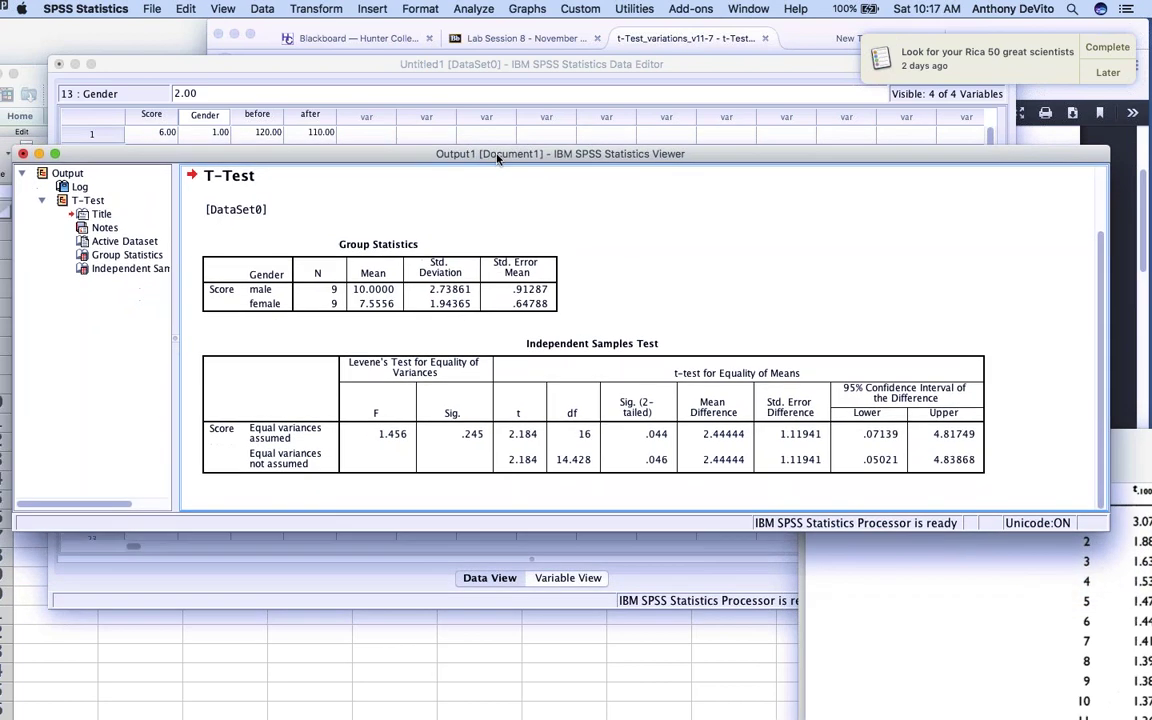
Step: Set up a One-Sample T Test under Compare Means with Score as the test variable
{"action": "left_click", "coordinate": [467, 7]}
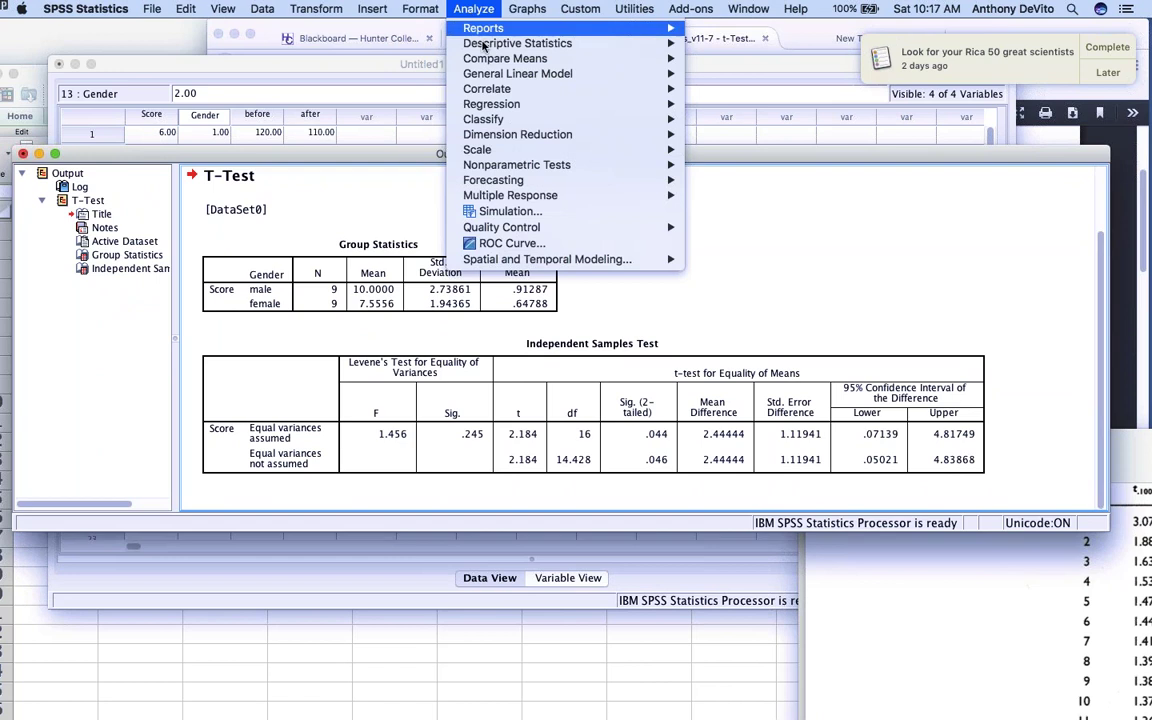
{"action": "mouse_move", "coordinate": [490, 60]}
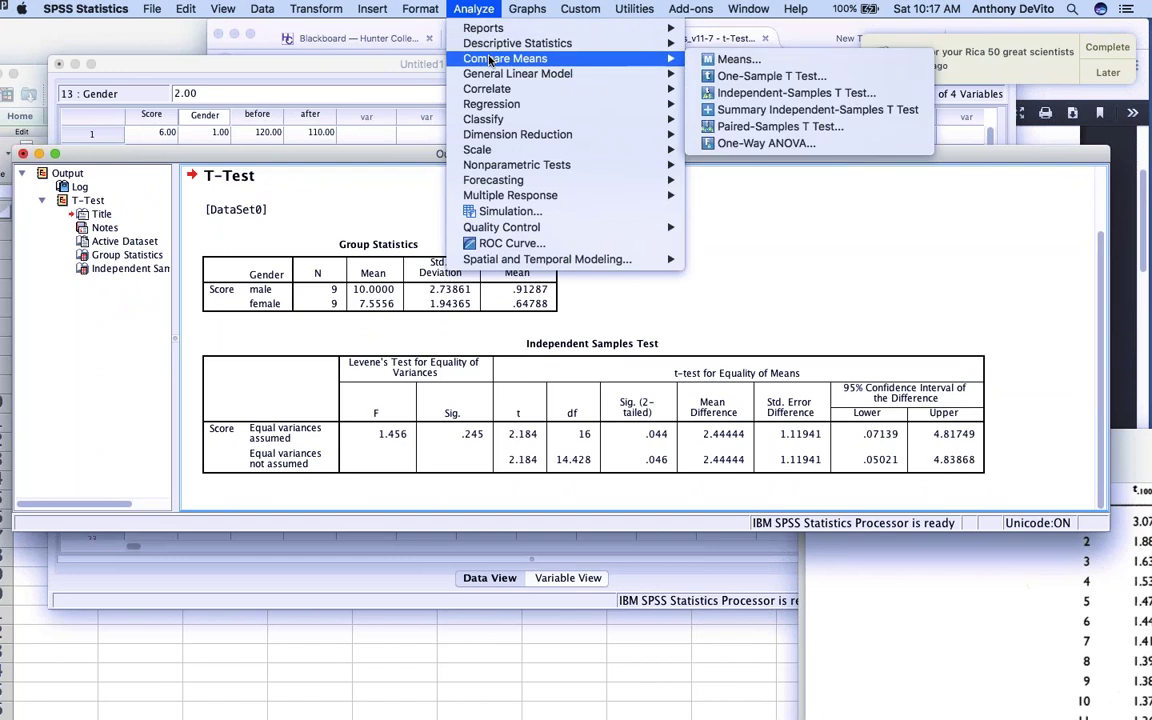
{"action": "left_click", "coordinate": [745, 78]}
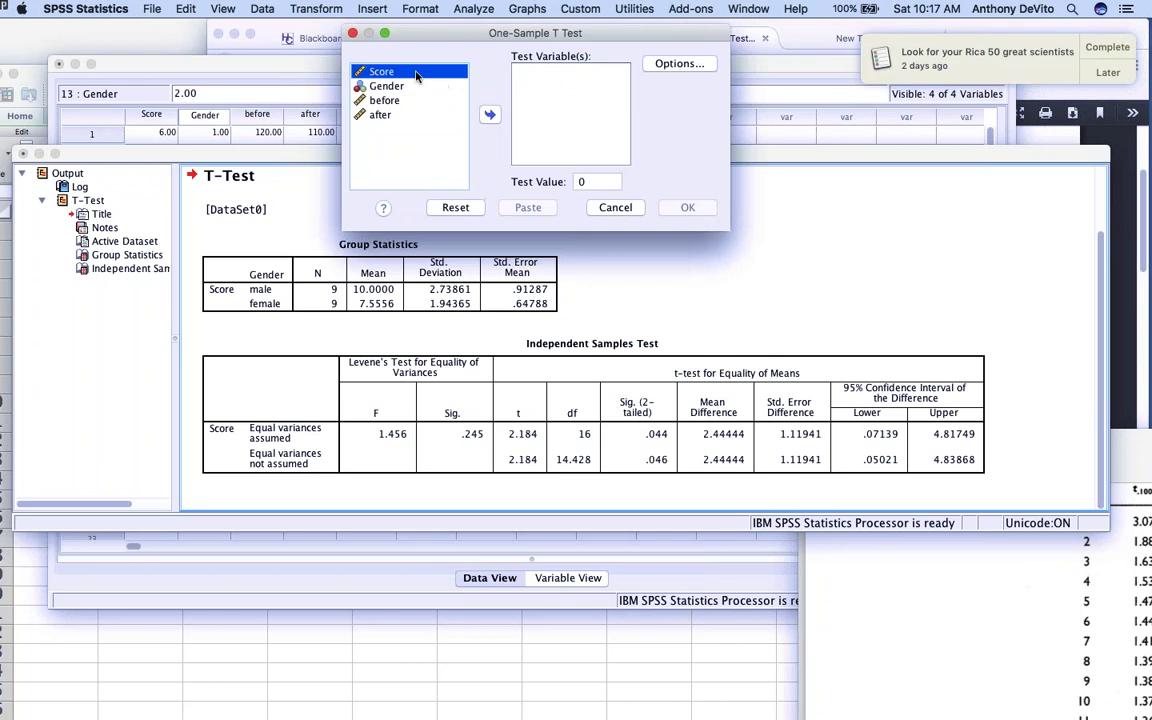
{"action": "left_click", "coordinate": [490, 114]}
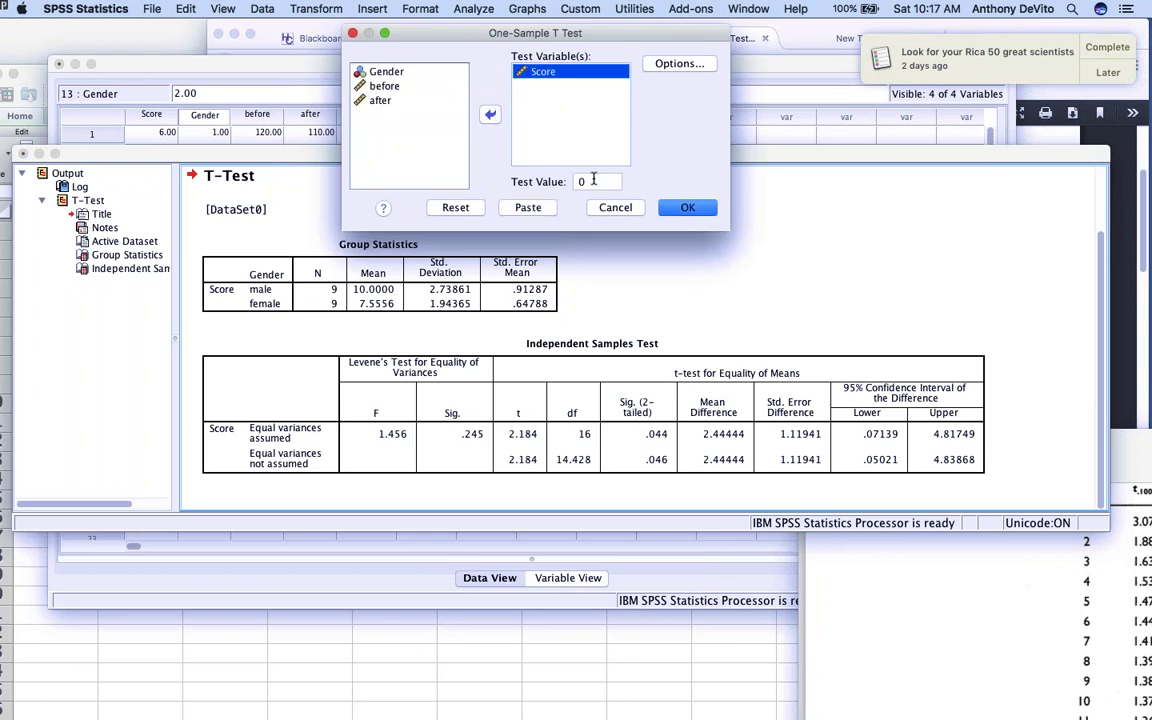
Step: Set the test value to 12 for Score and run the one-sample t test
{"action": "double_click", "coordinate": [602, 180]}
{"action": "left_click", "coordinate": [578, 181]}
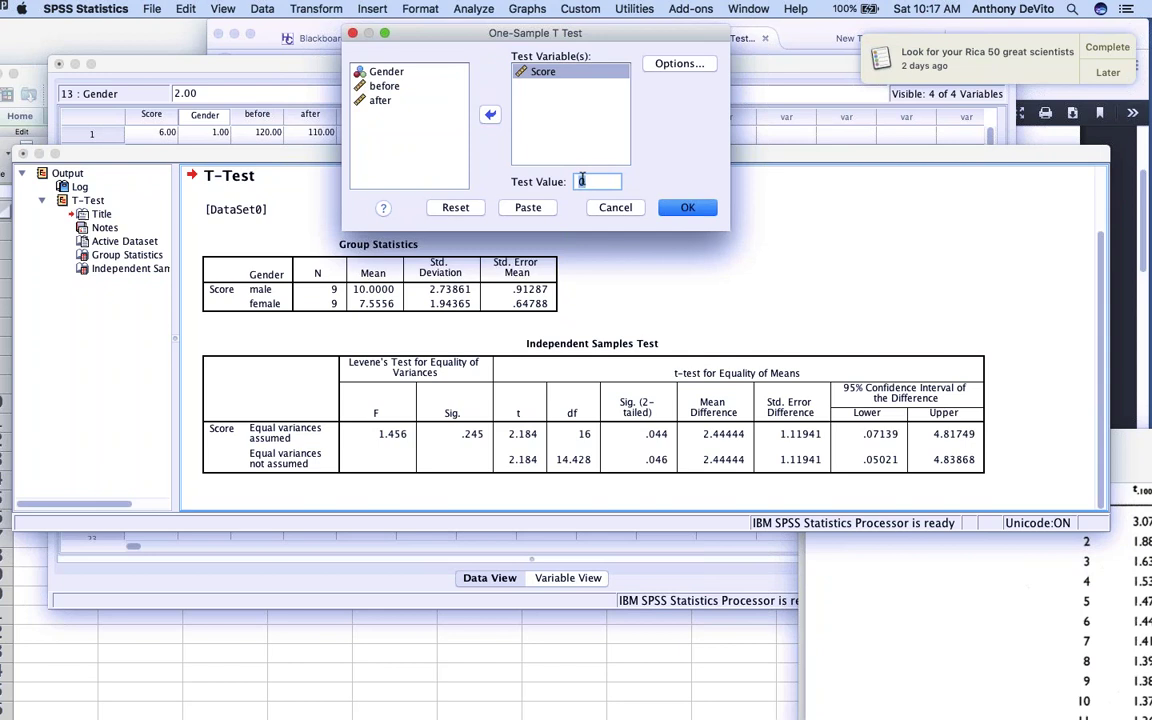
{"action": "type", "text": "12"}
{"action": "key", "text": "Delete"}
{"action": "left_click", "coordinate": [527, 76]}
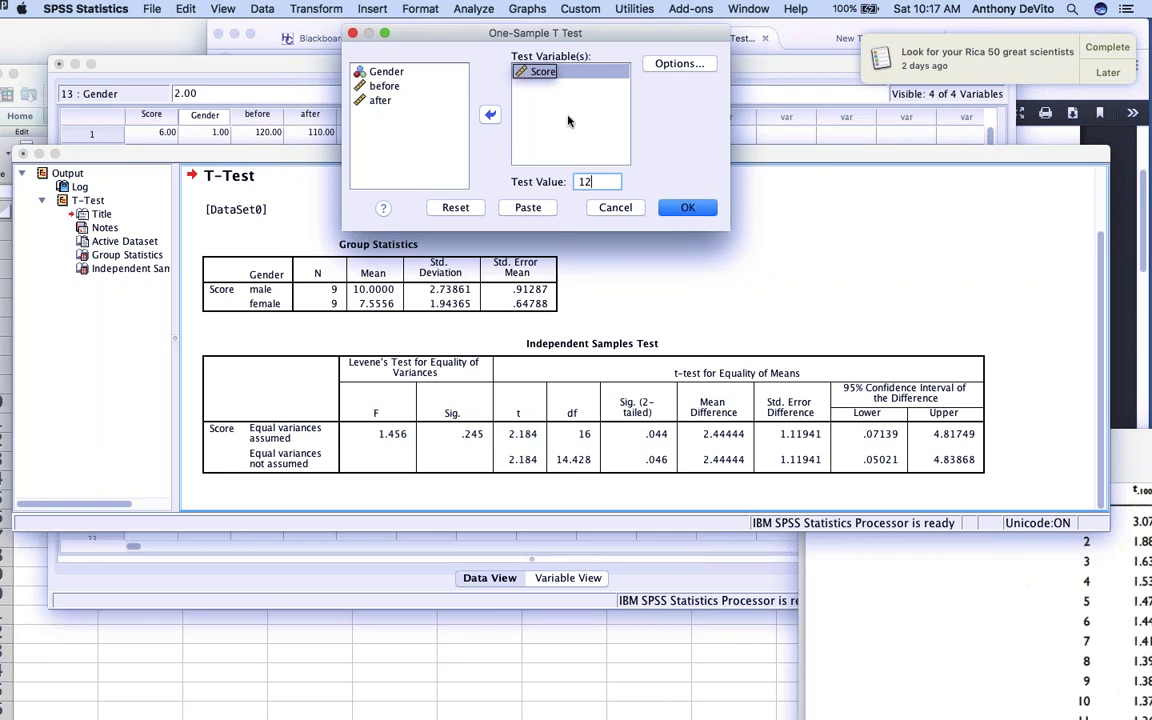
{"action": "left_click", "coordinate": [604, 183]}
{"action": "left_click_drag", "start_coordinate": [604, 183], "coordinate": [578, 186]}
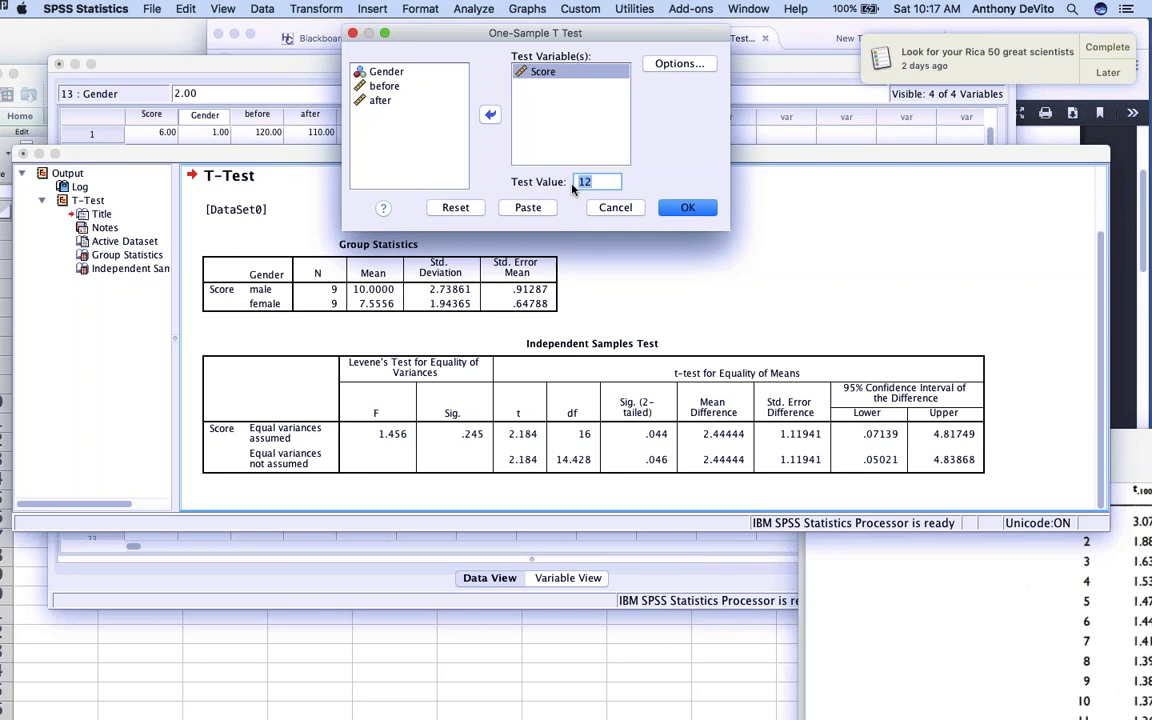
{"action": "left_click", "coordinate": [686, 207]}
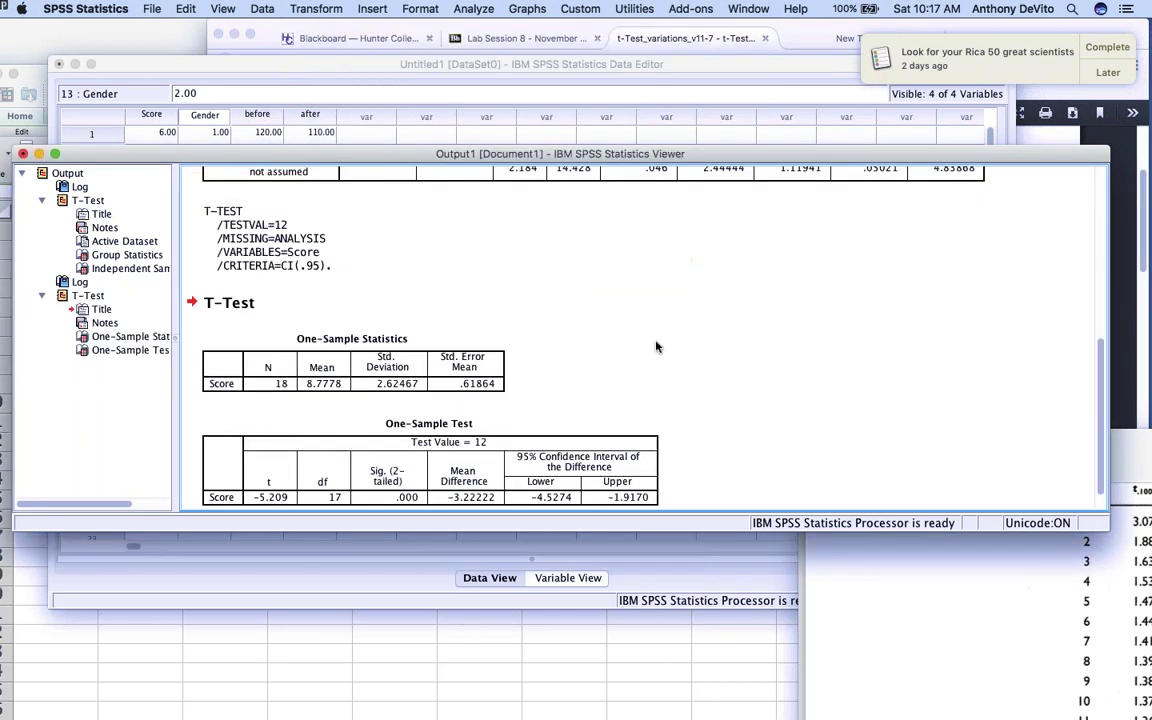
Step: Examine the One-Sample Test table and compare it with the Independent Samples Test results earlier in the output
{"action": "left_click", "coordinate": [266, 472]}
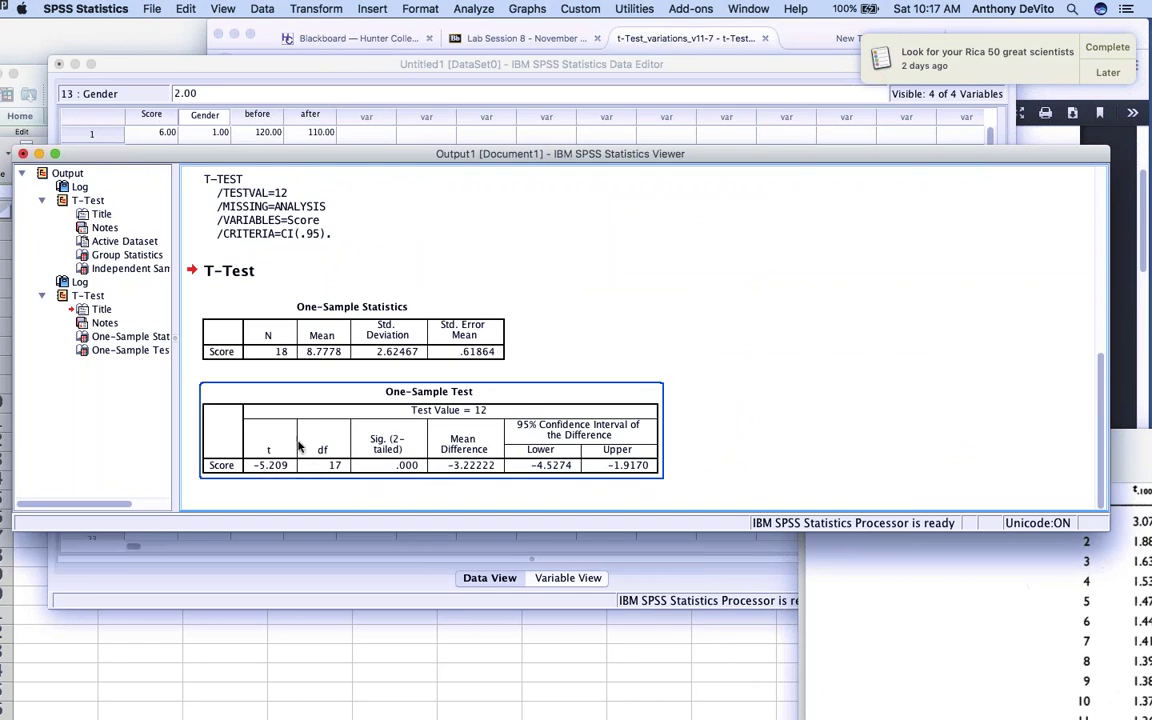
{"action": "scroll", "coordinate": [337, 430], "scroll_direction": "up", "scroll_amount": 2}
{"action": "scroll", "coordinate": [337, 430], "scroll_direction": "up", "scroll_amount": 5}
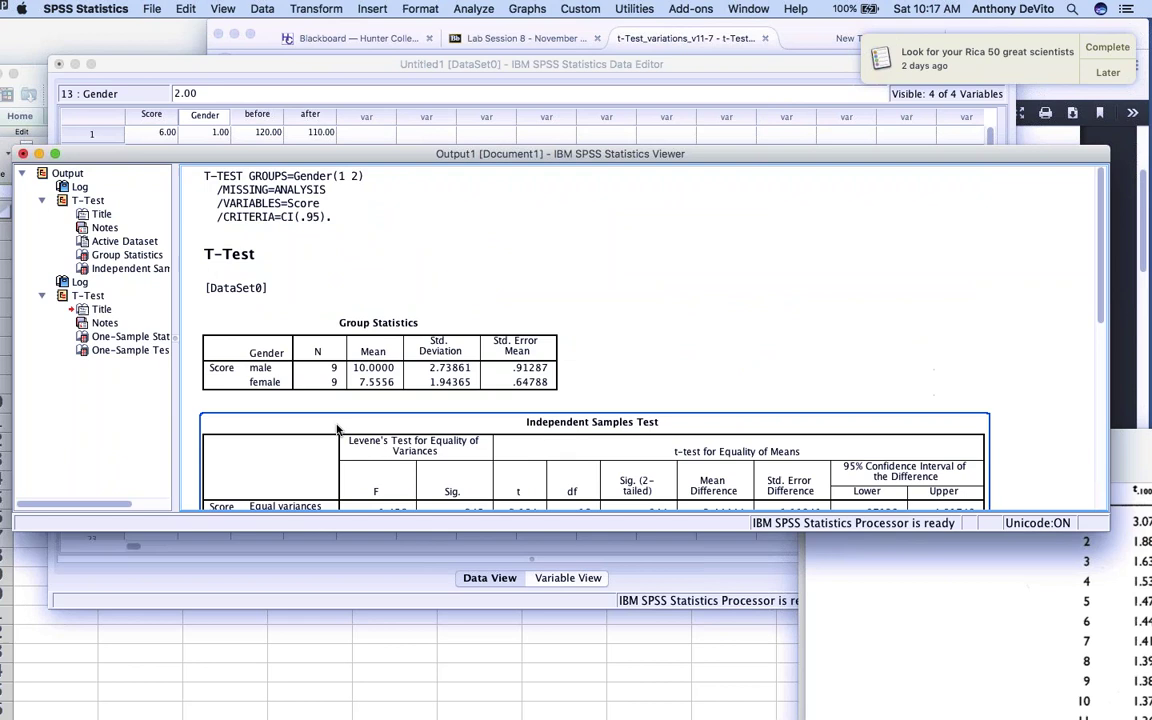
{"action": "scroll", "coordinate": [337, 430], "scroll_direction": "down", "scroll_amount": 5}
{"action": "scroll", "coordinate": [337, 430], "scroll_direction": "up", "scroll_amount": 5}
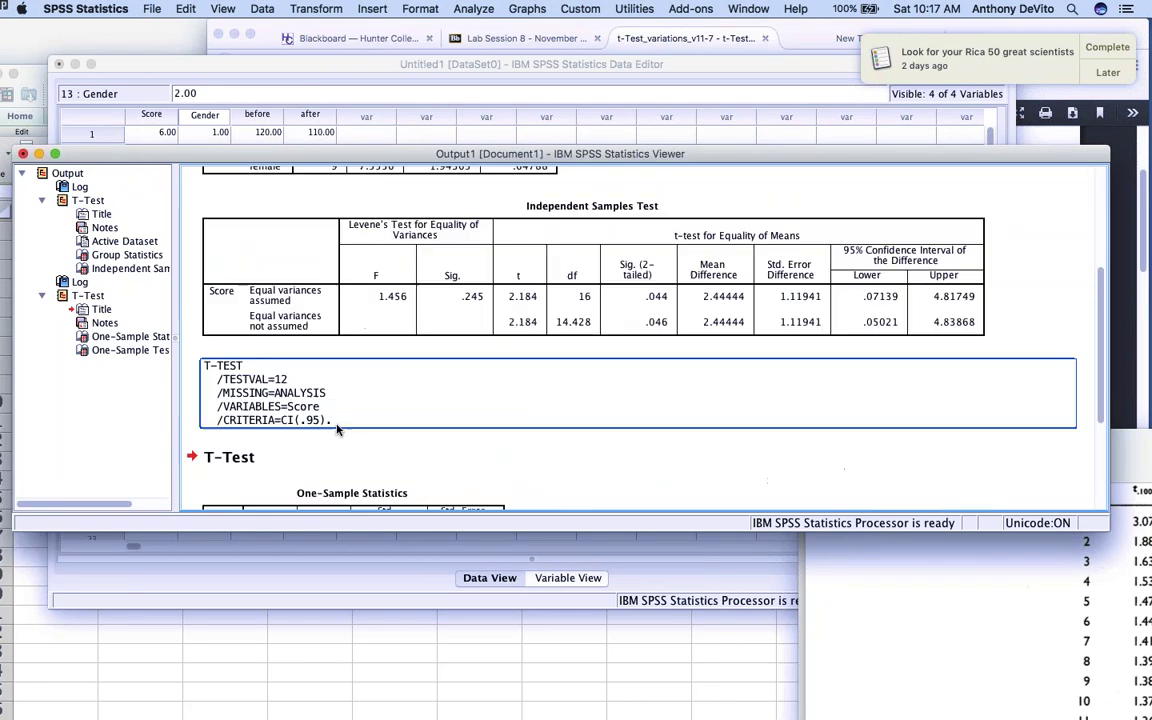